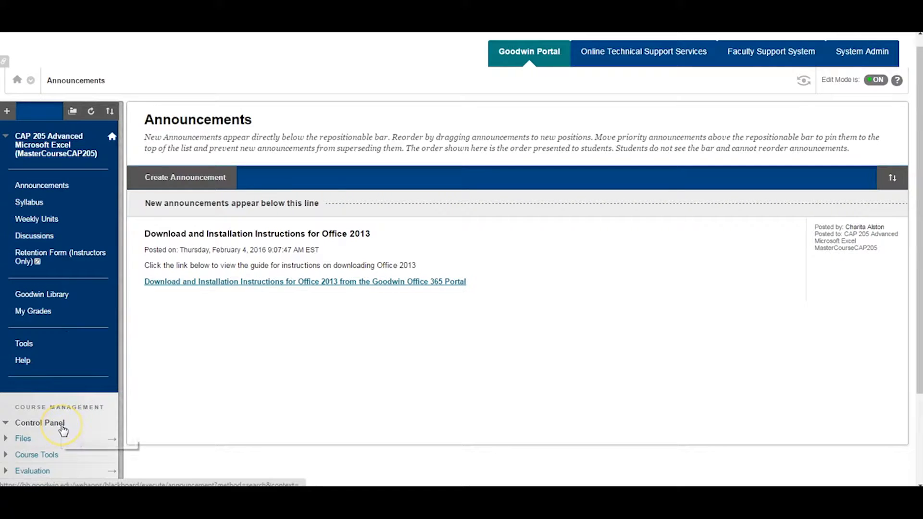
Open the Tests page under the course's Tests, Surveys, and Pools tool
{"action": "left_click", "coordinate": [54, 456]}
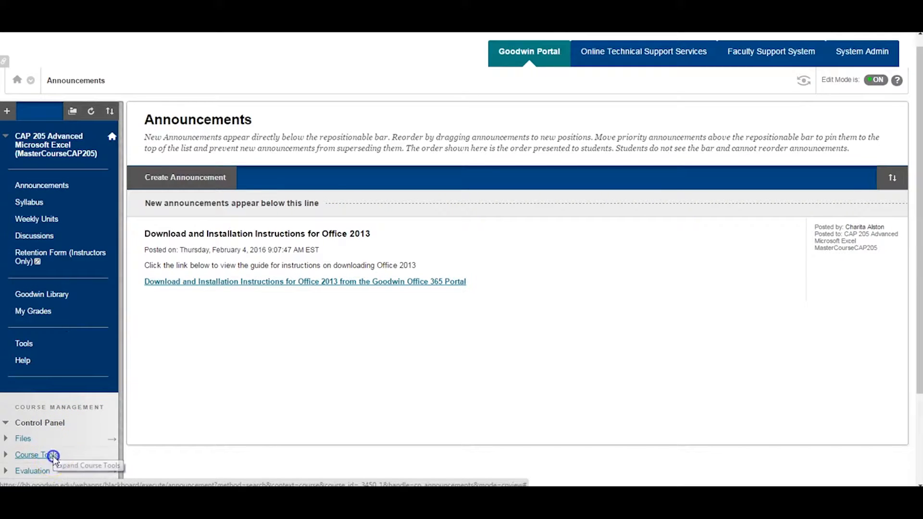
{"action": "scroll", "coordinate": [55, 438], "scroll_direction": "down", "scroll_amount": 3}
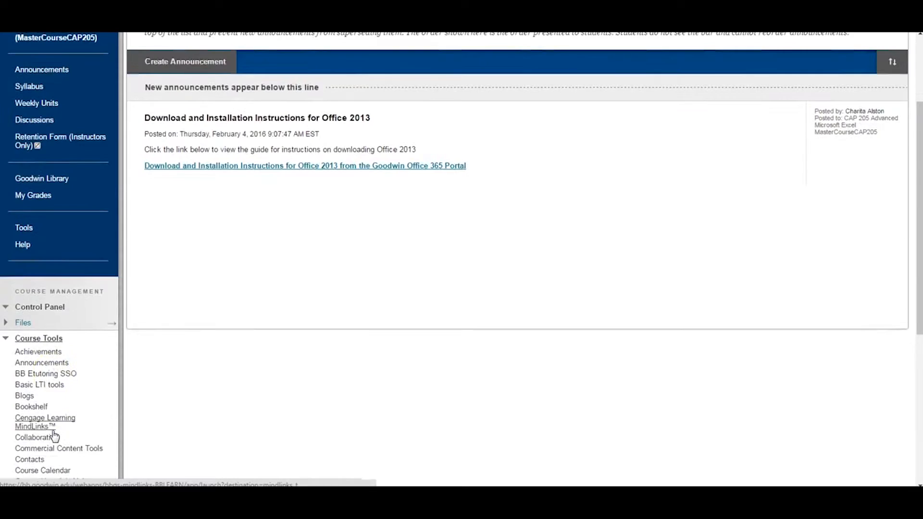
{"action": "scroll", "coordinate": [54, 436], "scroll_direction": "down", "scroll_amount": 5}
{"action": "scroll", "coordinate": [54, 436], "scroll_direction": "down", "scroll_amount": 1}
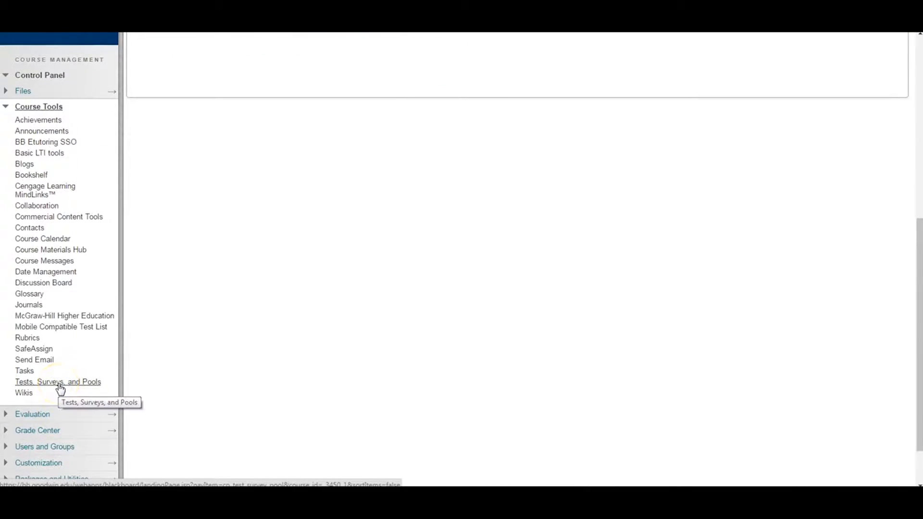
{"action": "left_click", "coordinate": [67, 383]}
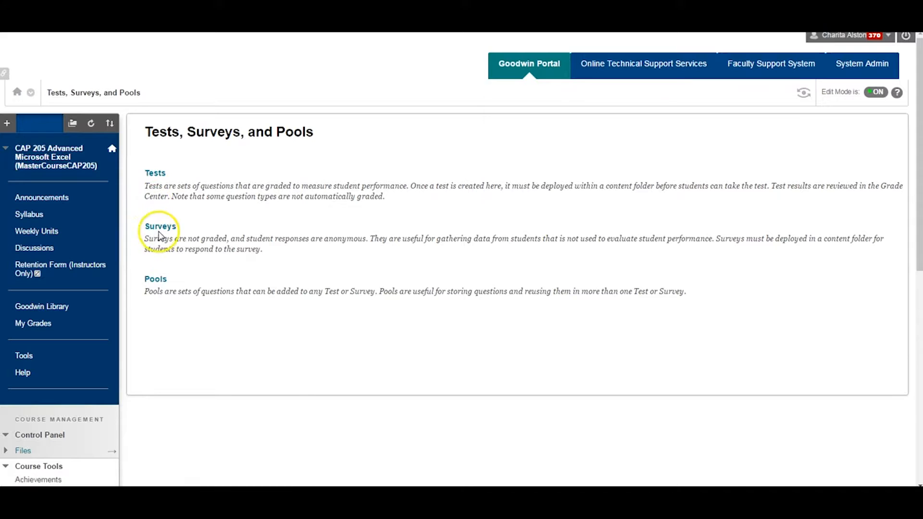
{"action": "left_click", "coordinate": [155, 176]}
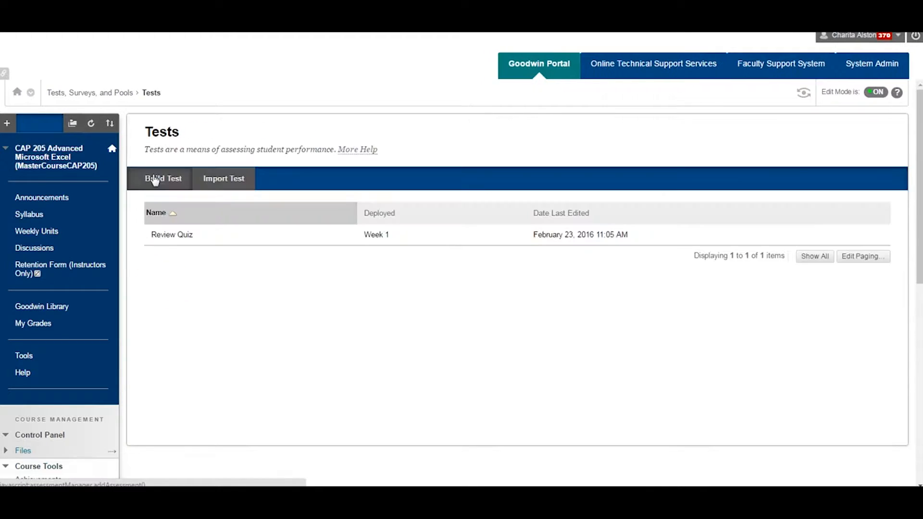
Start building a new test named "Example Exam" with "Text" as its description
{"action": "left_click", "coordinate": [154, 179]}
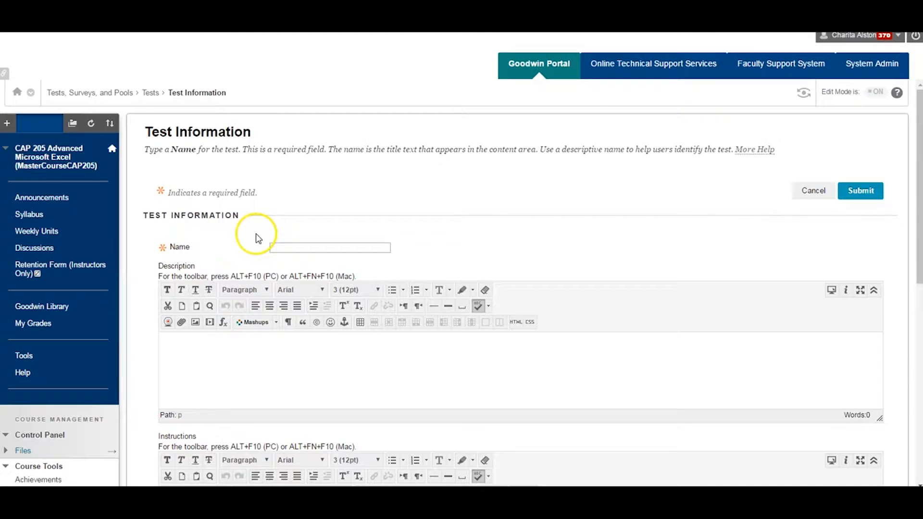
{"action": "left_click", "coordinate": [278, 247]}
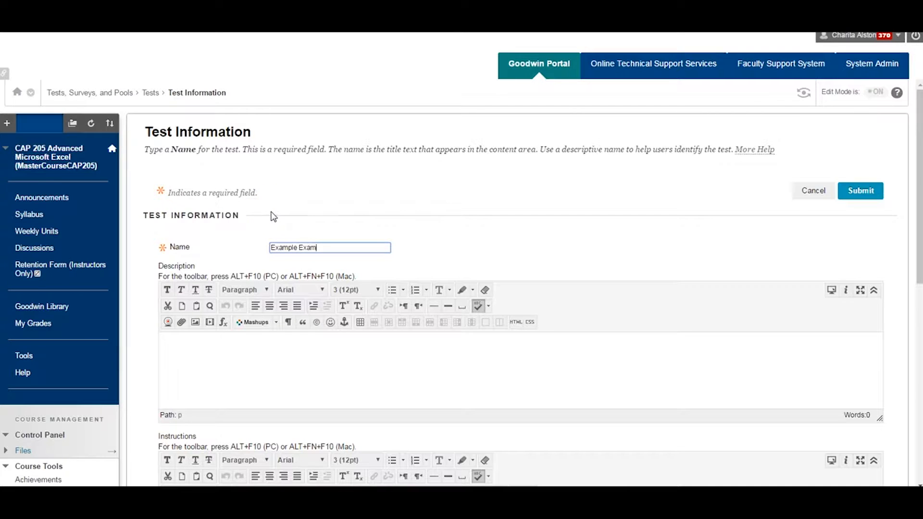
{"action": "left_click", "coordinate": [274, 355]}
{"action": "type", "text": "Te"}
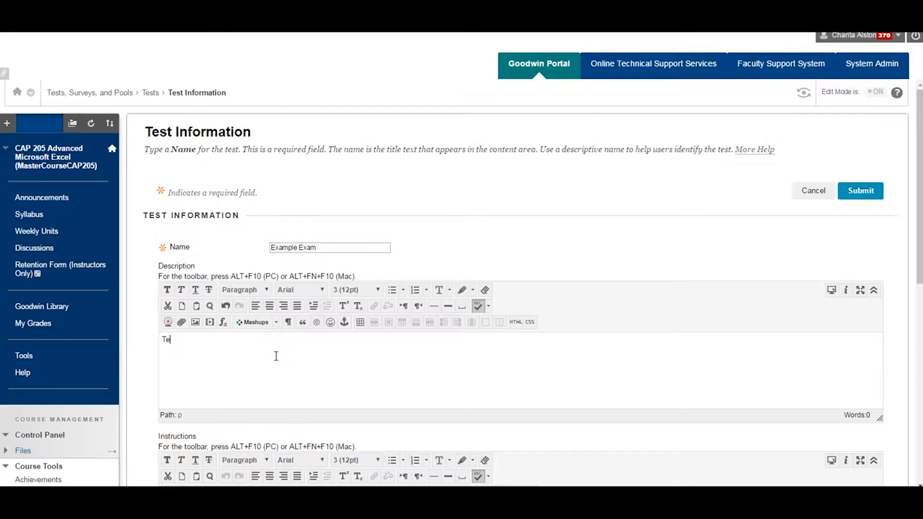
{"action": "type", "text": "xt"}
Enter "Text" as the test instructions and submit the test information
{"action": "scroll", "coordinate": [269, 358], "scroll_direction": "down", "scroll_amount": 4}
{"action": "left_click", "coordinate": [271, 371]}
{"action": "type", "text": "Tex"}
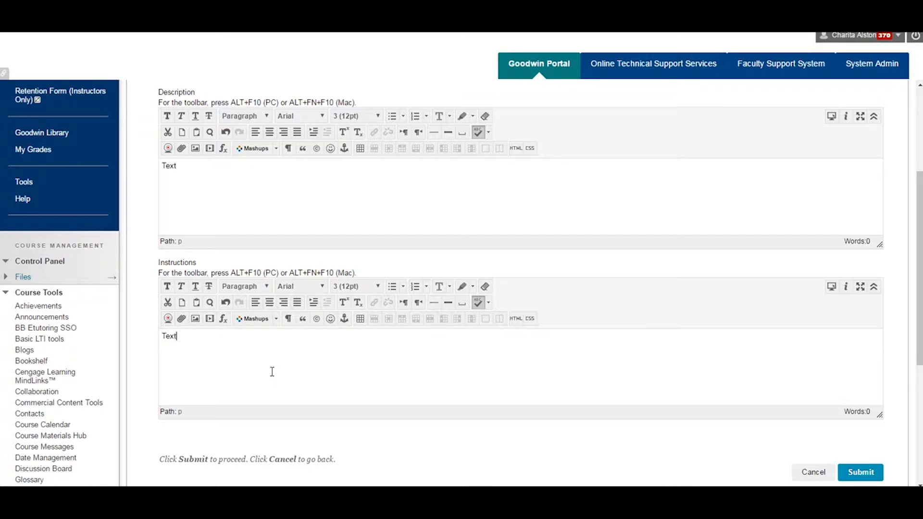
{"action": "scroll", "coordinate": [248, 241], "scroll_direction": "down", "scroll_amount": 1}
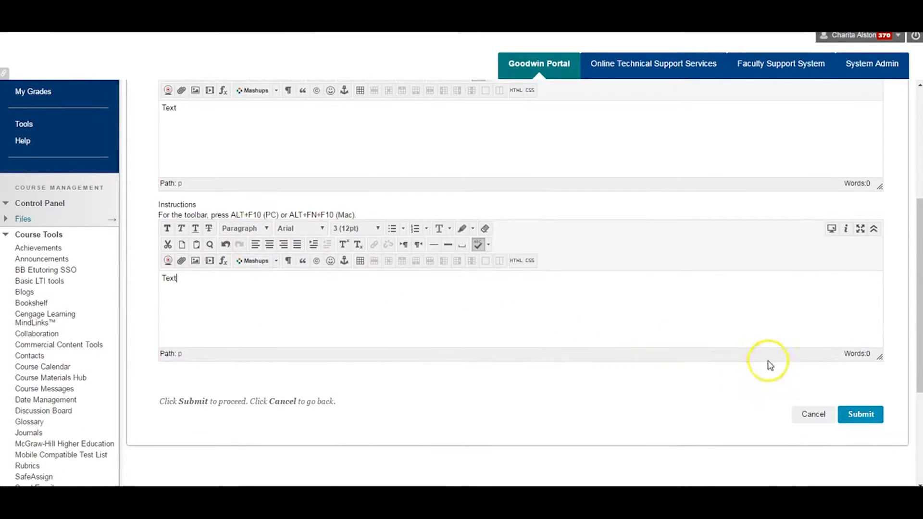
{"action": "left_click", "coordinate": [852, 412]}
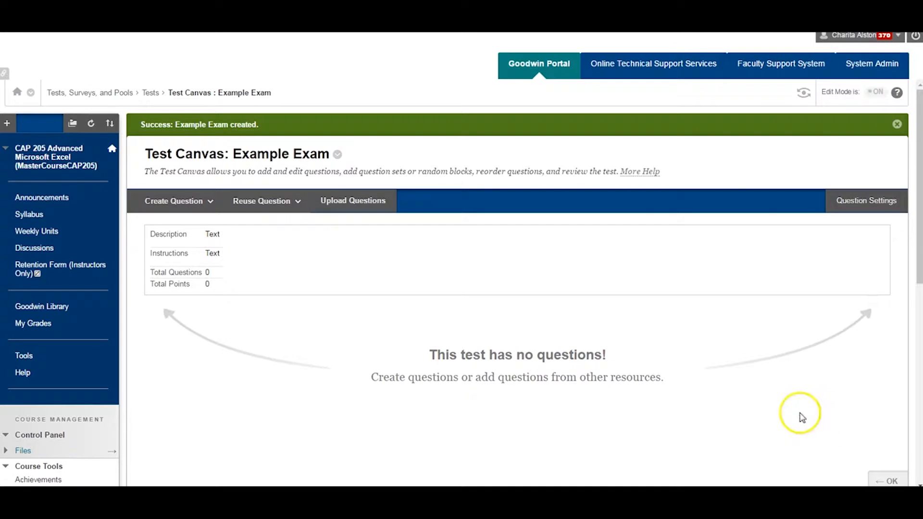
{"action": "left_click", "coordinate": [174, 212]}
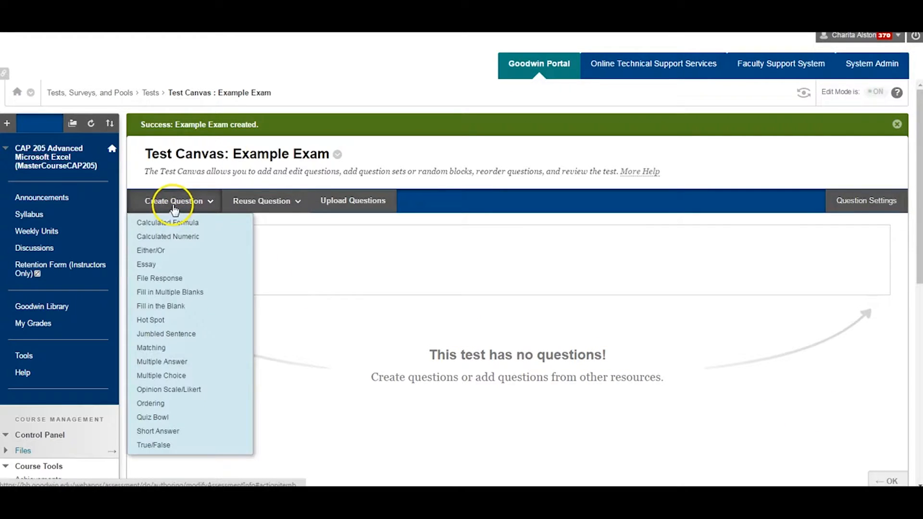
{"action": "left_click", "coordinate": [238, 201]}
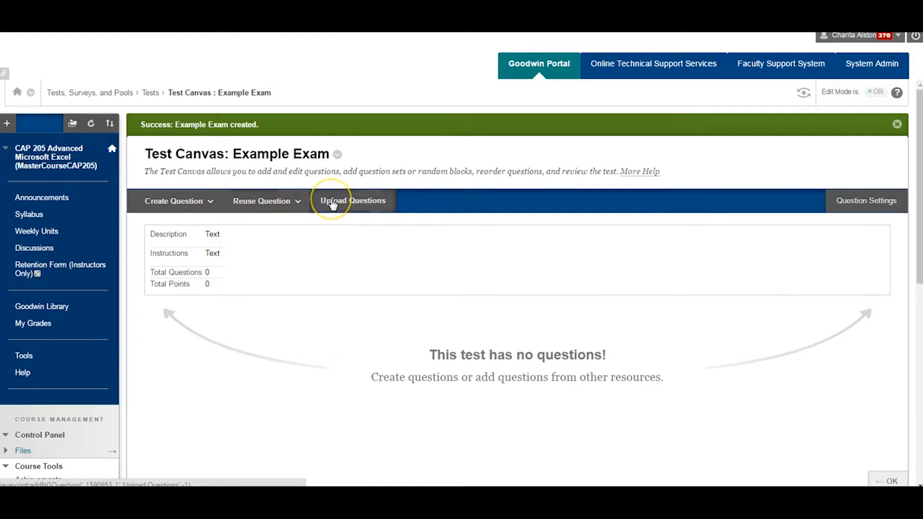
{"action": "left_click", "coordinate": [264, 201]}
{"action": "left_click", "coordinate": [206, 204]}
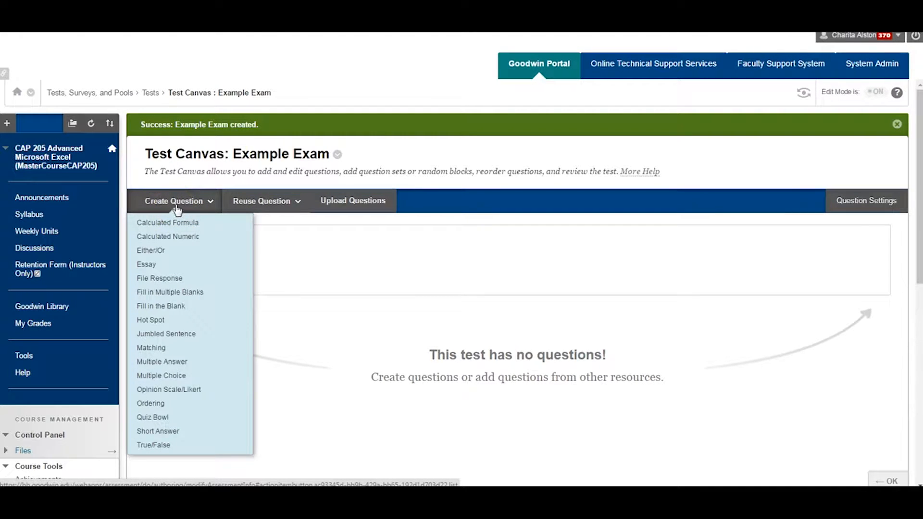
{"action": "left_click", "coordinate": [191, 186]}
{"action": "left_click", "coordinate": [190, 200]}
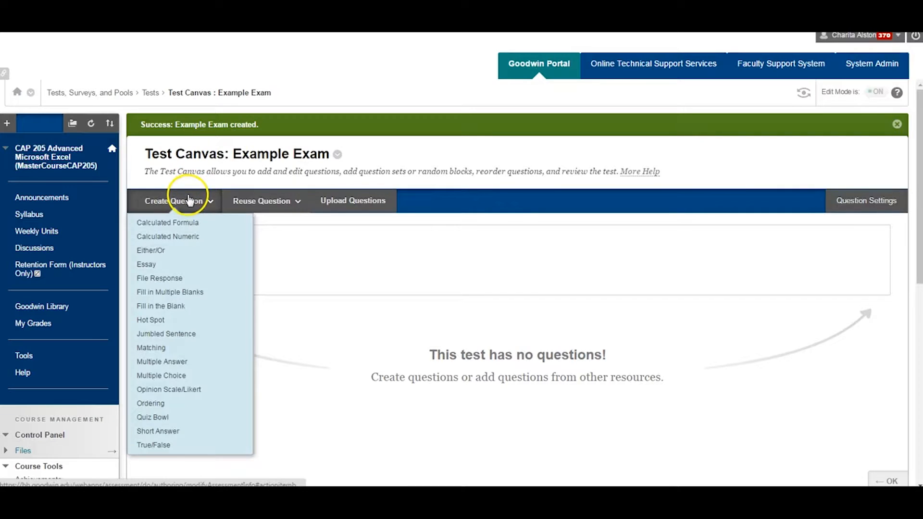
{"action": "left_click", "coordinate": [187, 182]}
Create a Multiple Answer question with the question text "What are the four seasons?"
{"action": "left_click", "coordinate": [185, 196]}
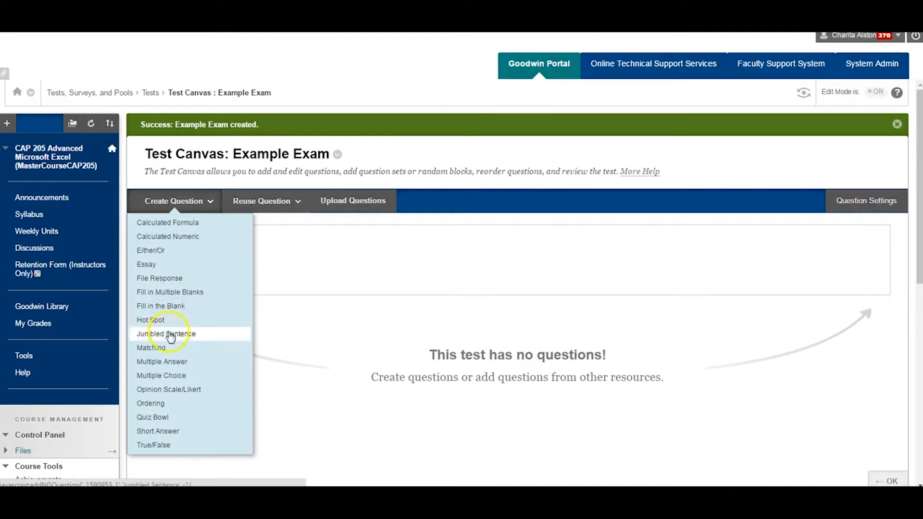
{"action": "left_click", "coordinate": [171, 376]}
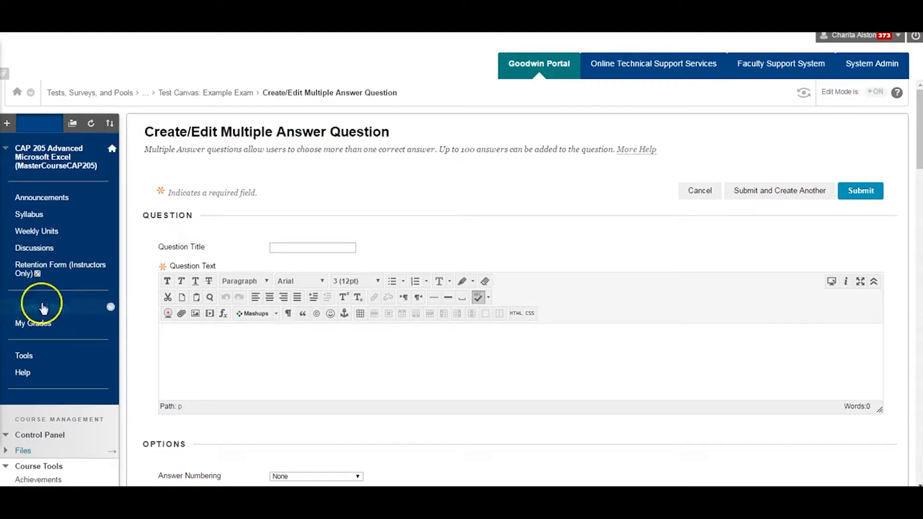
{"action": "left_click", "coordinate": [181, 344]}
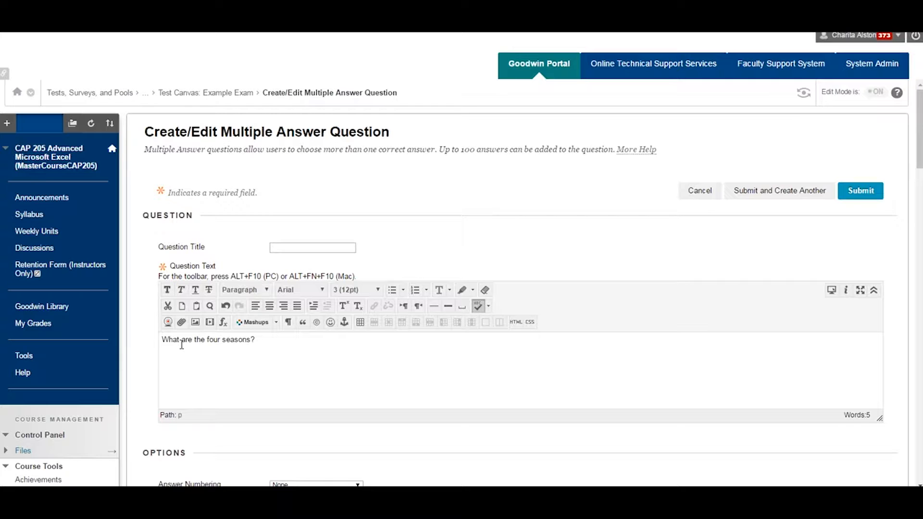
Set the question's answer numbering to Uppercase Letters (A, B, C)
{"action": "scroll", "coordinate": [299, 423], "scroll_direction": "down", "scroll_amount": 1}
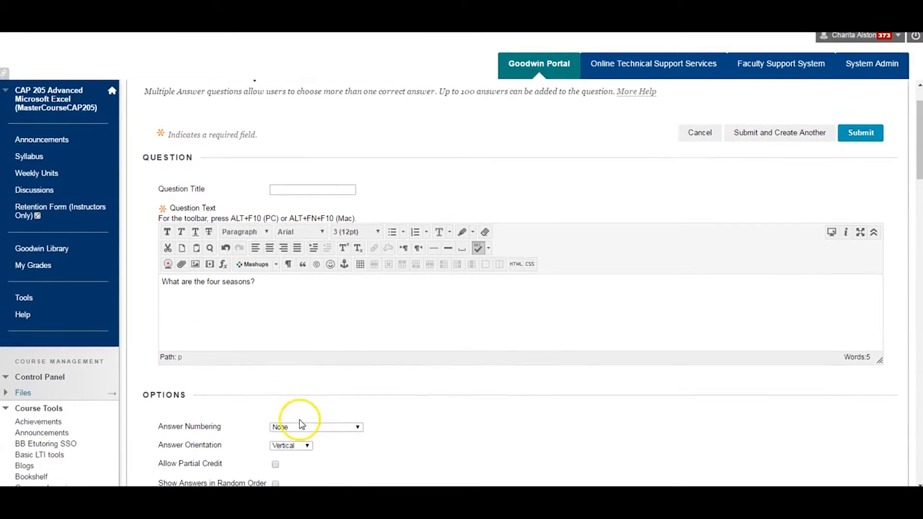
{"action": "scroll", "coordinate": [301, 422], "scroll_direction": "down", "scroll_amount": 1}
{"action": "scroll", "coordinate": [346, 417], "scroll_direction": "down", "scroll_amount": 1}
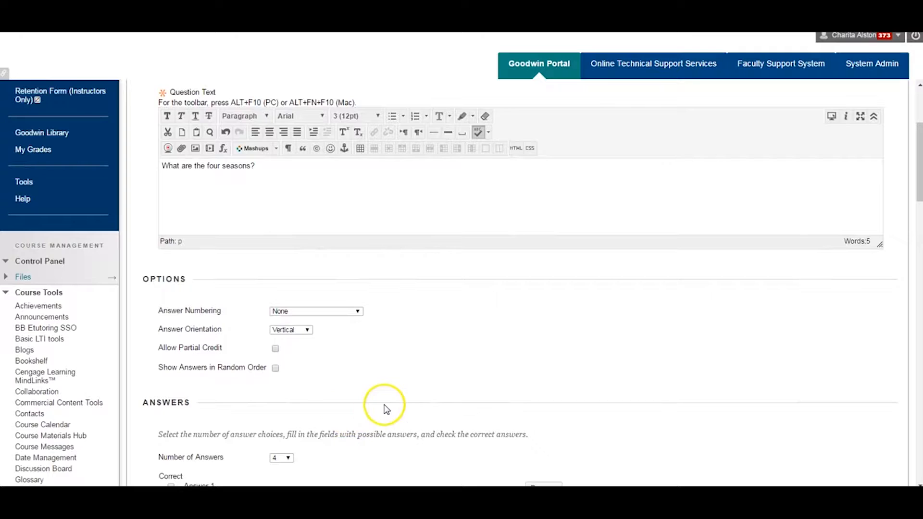
{"action": "scroll", "coordinate": [384, 409], "scroll_direction": "down", "scroll_amount": 1}
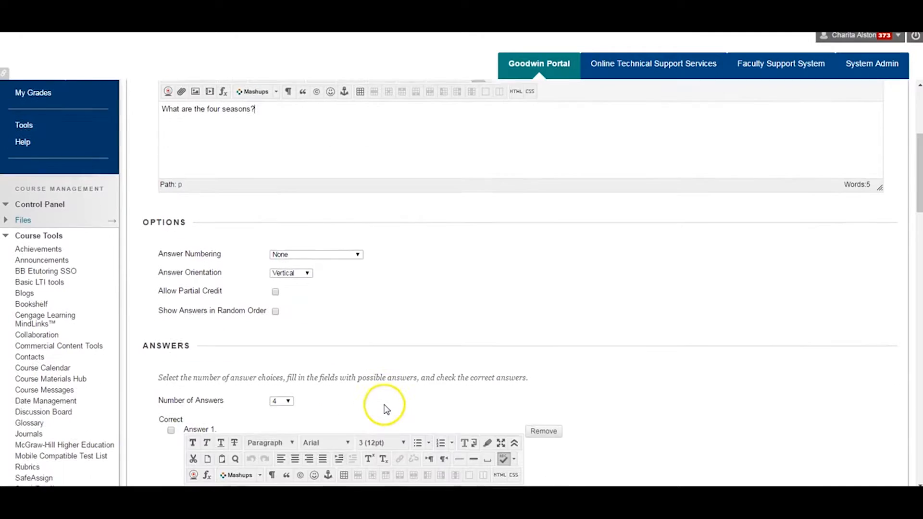
{"action": "left_click", "coordinate": [358, 255]}
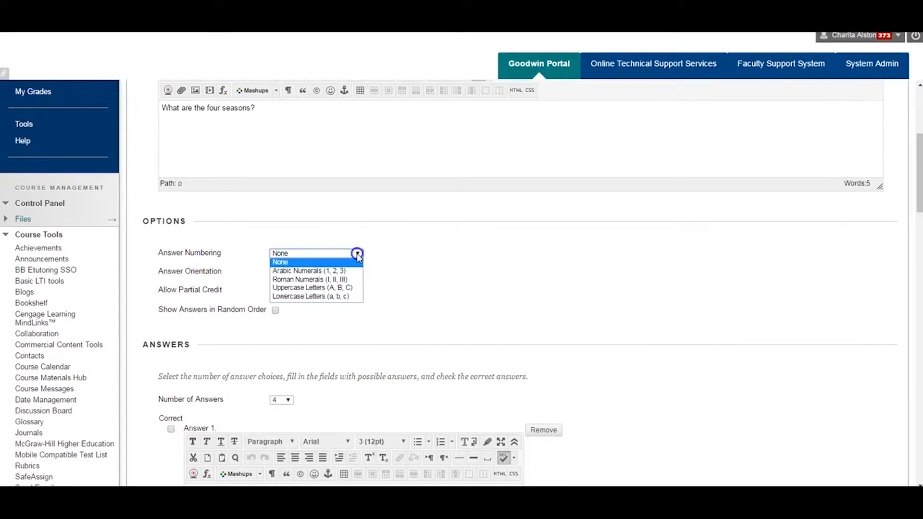
{"action": "left_click", "coordinate": [353, 288]}
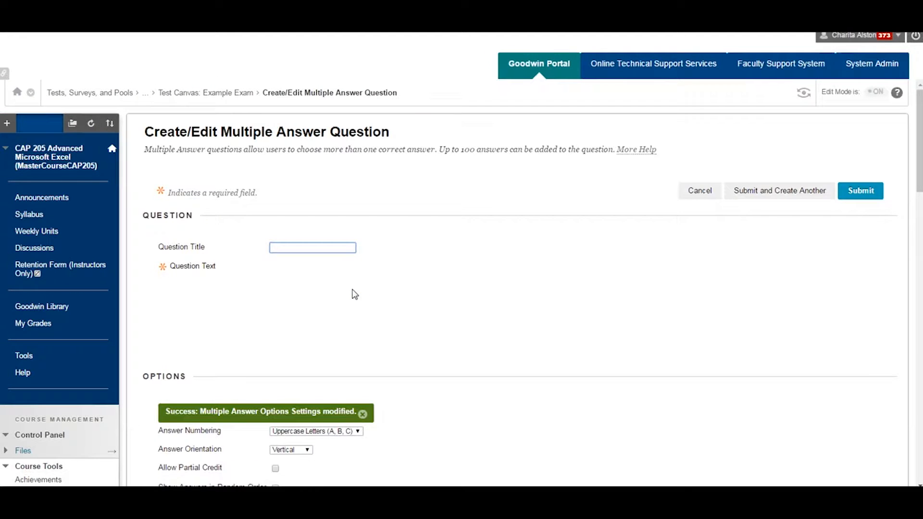
Try the Allow Partial Credit option for the question and turn it off again
{"action": "scroll", "coordinate": [577, 390], "scroll_direction": "down", "scroll_amount": 3}
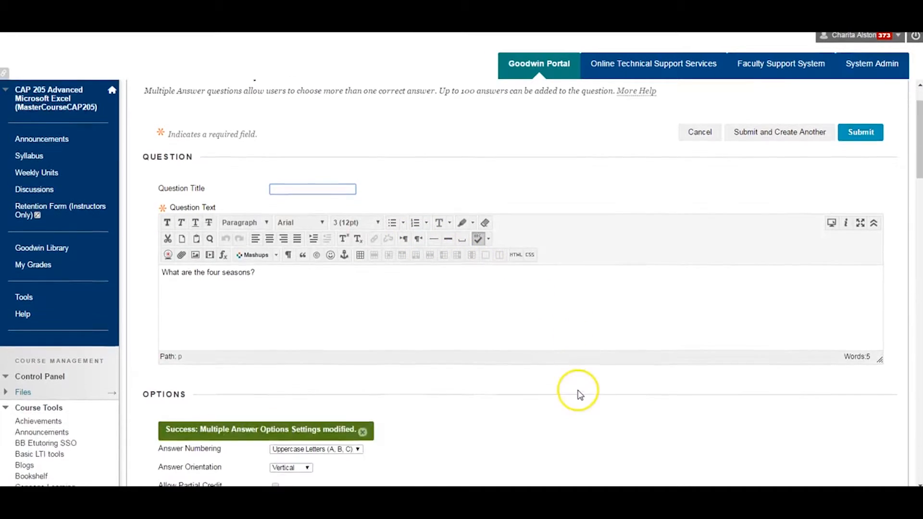
{"action": "scroll", "coordinate": [579, 394], "scroll_direction": "down", "scroll_amount": 3}
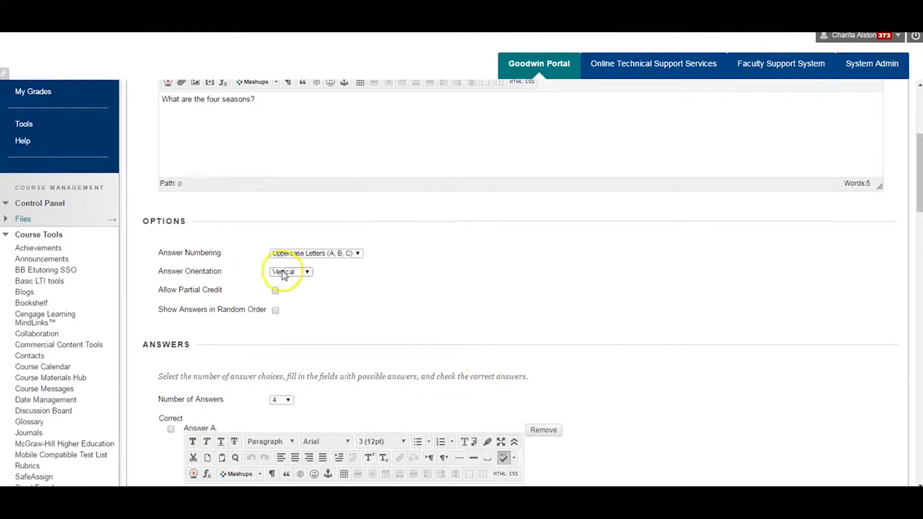
{"action": "left_click", "coordinate": [276, 290]}
{"action": "left_click", "coordinate": [275, 290]}
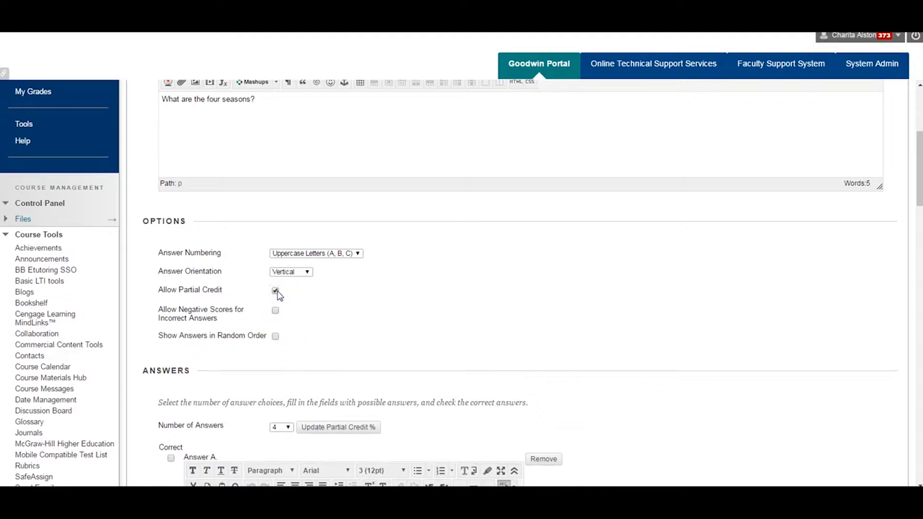
{"action": "left_click", "coordinate": [276, 311]}
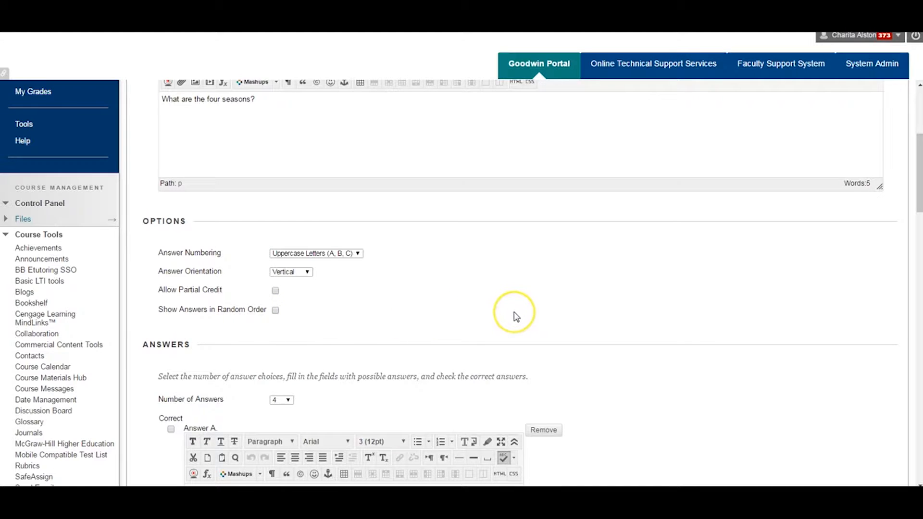
Choose 4 as the number of answers and enter "incorrect" as Answer A
{"action": "scroll", "coordinate": [515, 313], "scroll_direction": "down", "scroll_amount": 2}
{"action": "scroll", "coordinate": [515, 317], "scroll_direction": "down", "scroll_amount": 4}
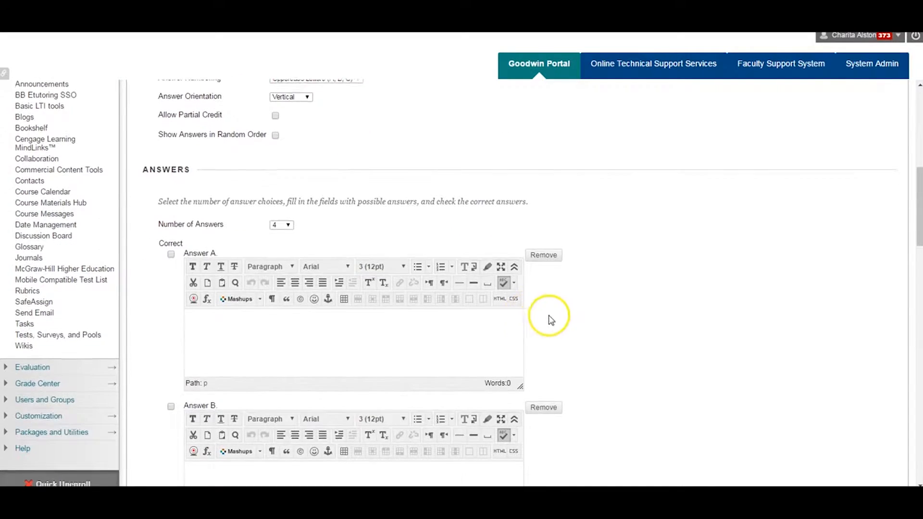
{"action": "scroll", "coordinate": [546, 316], "scroll_direction": "down", "scroll_amount": 2}
{"action": "scroll", "coordinate": [553, 320], "scroll_direction": "down", "scroll_amount": 2}
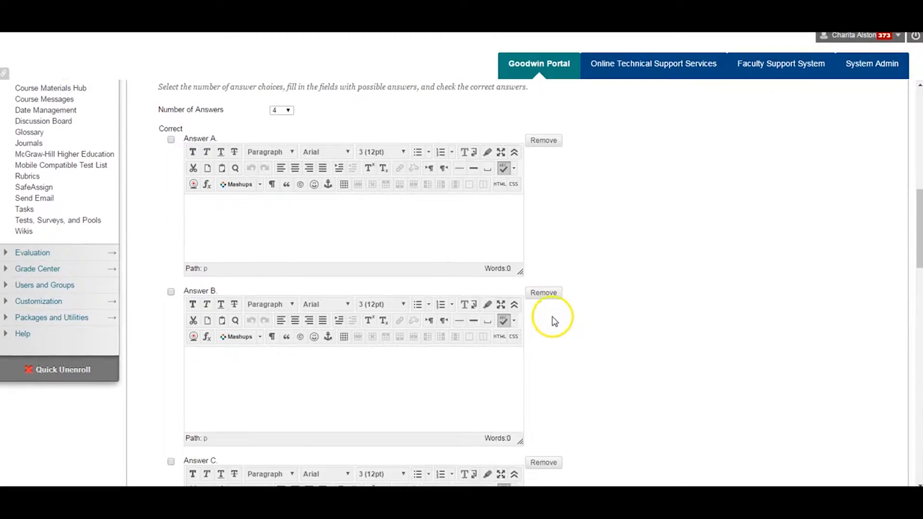
{"action": "left_click", "coordinate": [288, 111]}
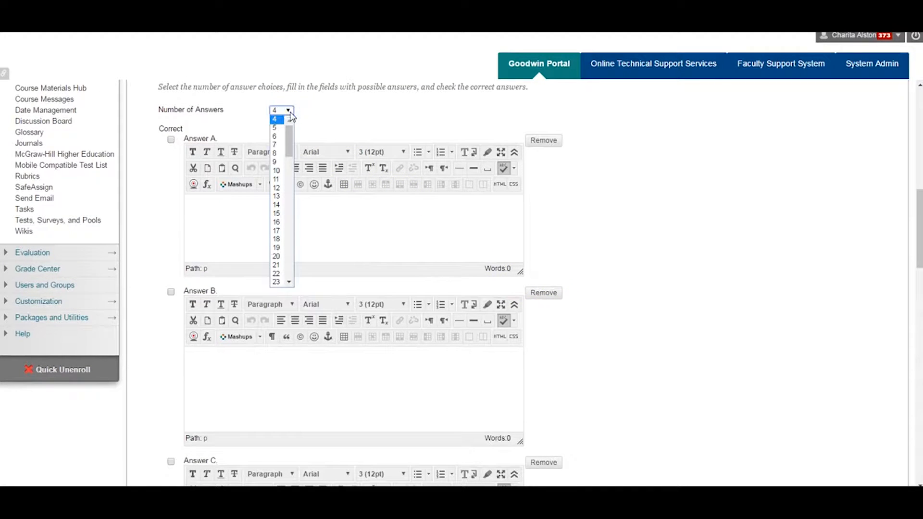
{"action": "left_click", "coordinate": [288, 118]}
{"action": "left_click", "coordinate": [286, 221]}
{"action": "type", "text": "incorrect"}
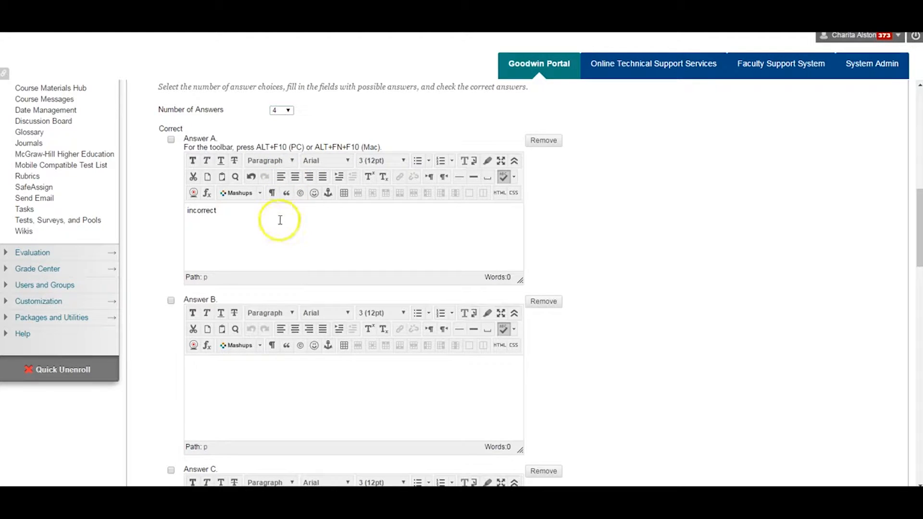
{"action": "left_click", "coordinate": [171, 140]}
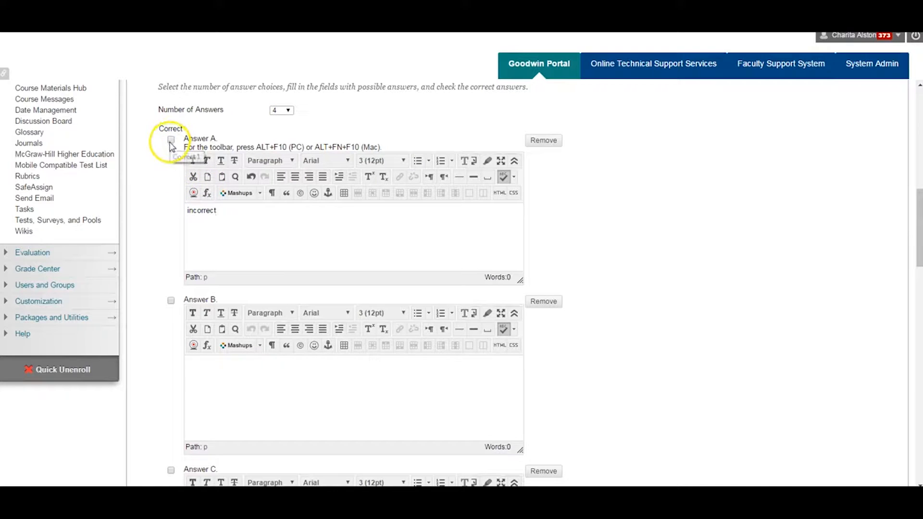
Enter "Spring, Summer, Fall, Winter" as Answer B and "incorrect" as Answer C
{"action": "left_click", "coordinate": [243, 381]}
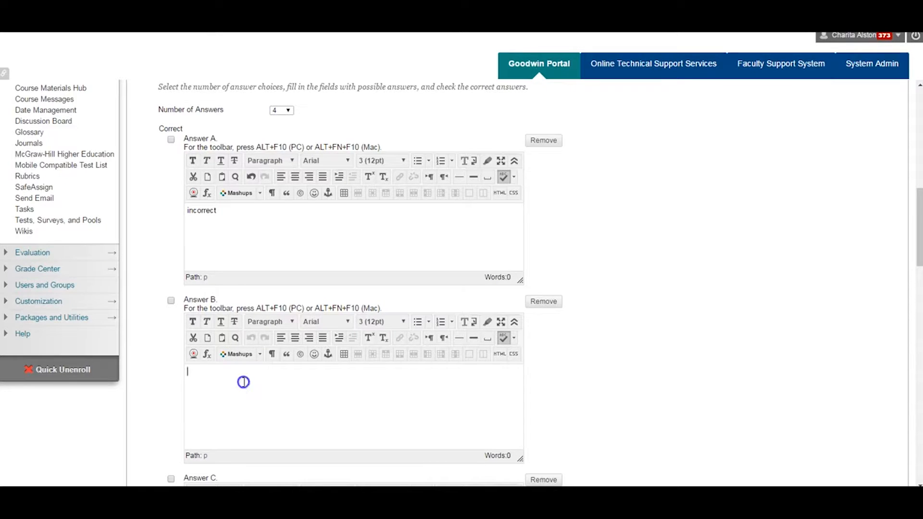
{"action": "type", "text": "Spring, Summer, Fall, Winter"}
{"action": "scroll", "coordinate": [244, 382], "scroll_direction": "down", "scroll_amount": 4}
{"action": "left_click", "coordinate": [244, 382]}
{"action": "type", "text": "incorrect"}
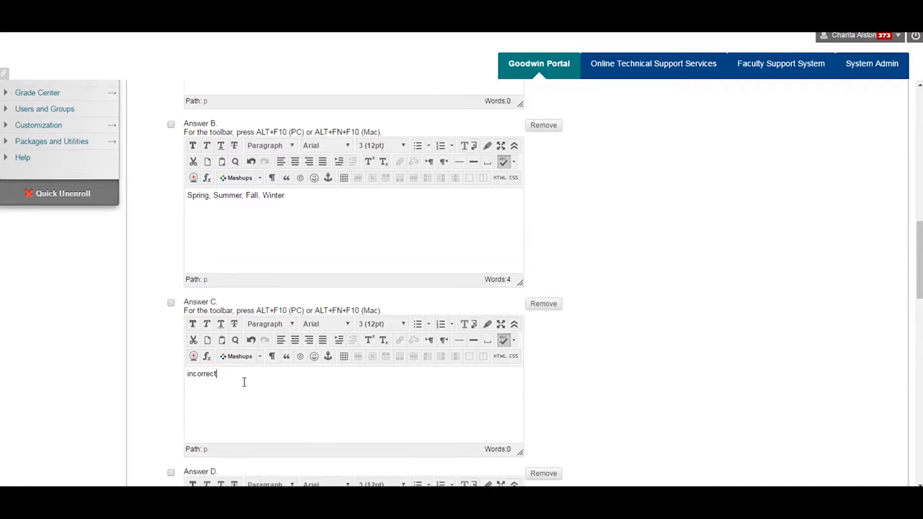
Enter "incorrect" as Answer D
{"action": "scroll", "coordinate": [244, 382], "scroll_direction": "down", "scroll_amount": 4}
{"action": "left_click", "coordinate": [244, 390]}
{"action": "type", "text": "inc"}
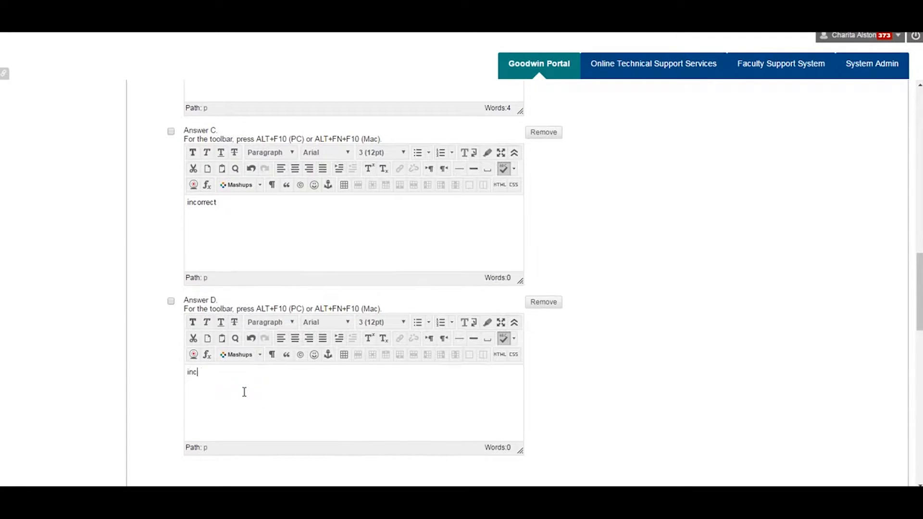
{"action": "type", "text": "orrect"}
Mark Answer B as the correct answer and submit the Multiple Answer question
{"action": "scroll", "coordinate": [244, 392], "scroll_direction": "up", "scroll_amount": 7}
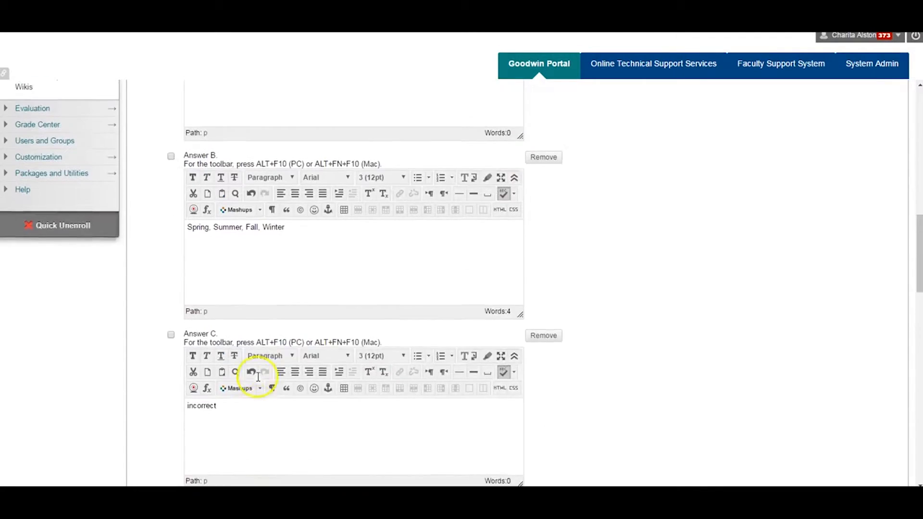
{"action": "left_click", "coordinate": [170, 242]}
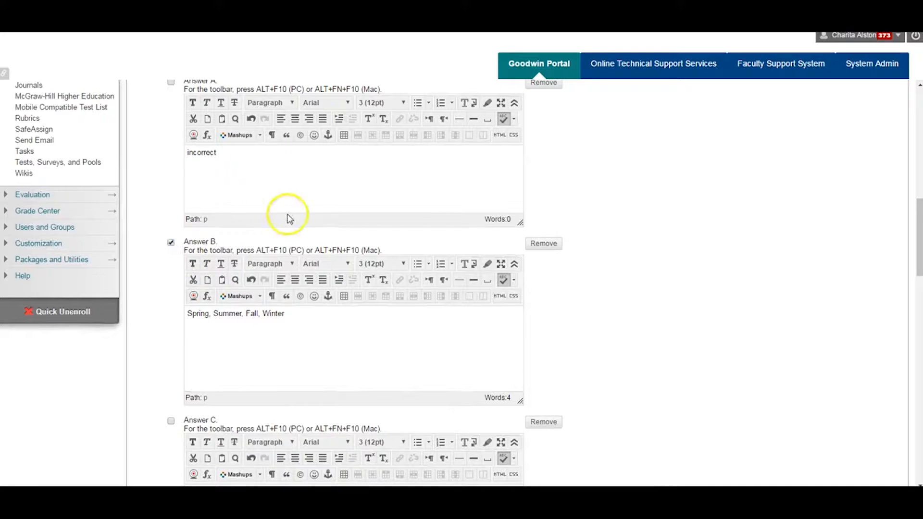
{"action": "left_click_drag", "start_coordinate": [918, 245], "coordinate": [918, 450]}
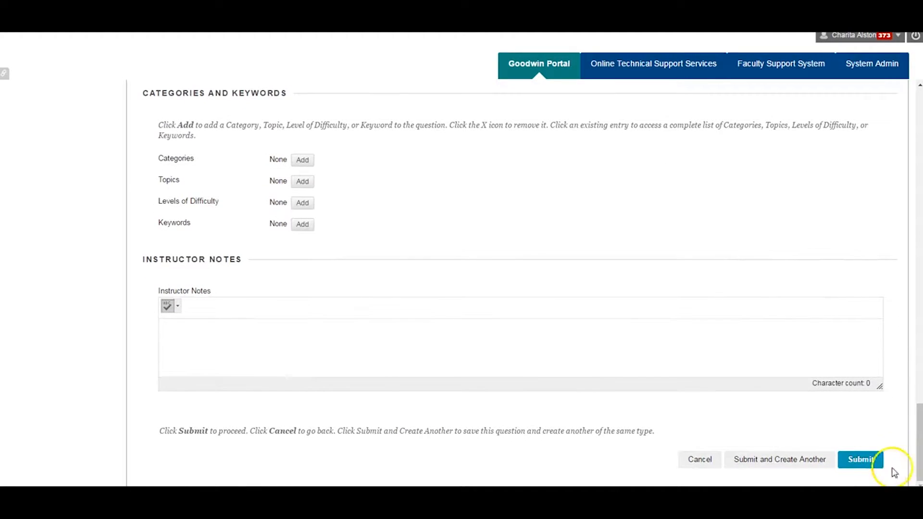
{"action": "left_click", "coordinate": [860, 459]}
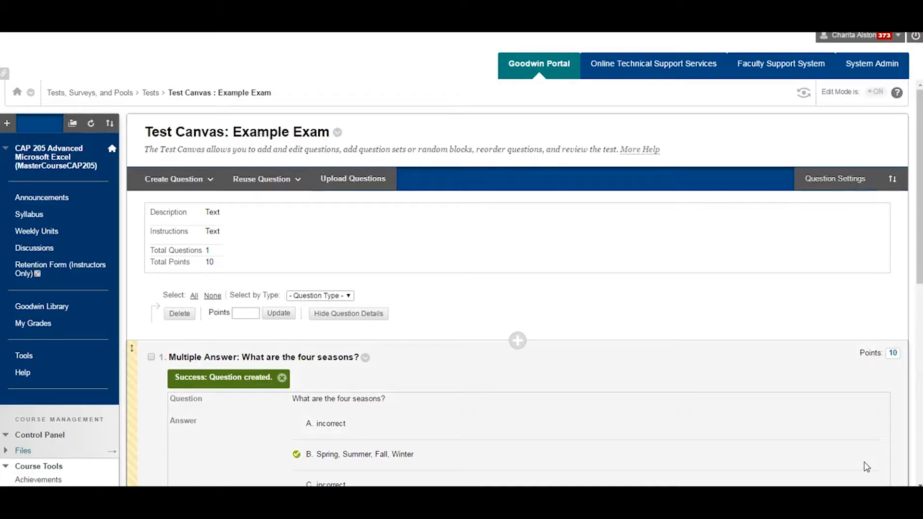
Review the new question on the test canvas, the available question types, and the test's total questions and points
{"action": "scroll", "coordinate": [867, 467], "scroll_direction": "down", "scroll_amount": 3}
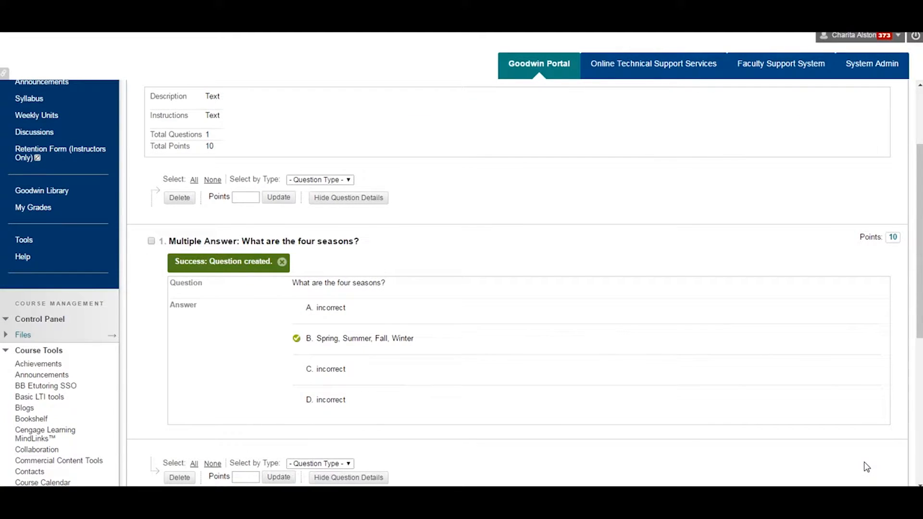
{"action": "scroll", "coordinate": [839, 452], "scroll_direction": "up", "scroll_amount": 2}
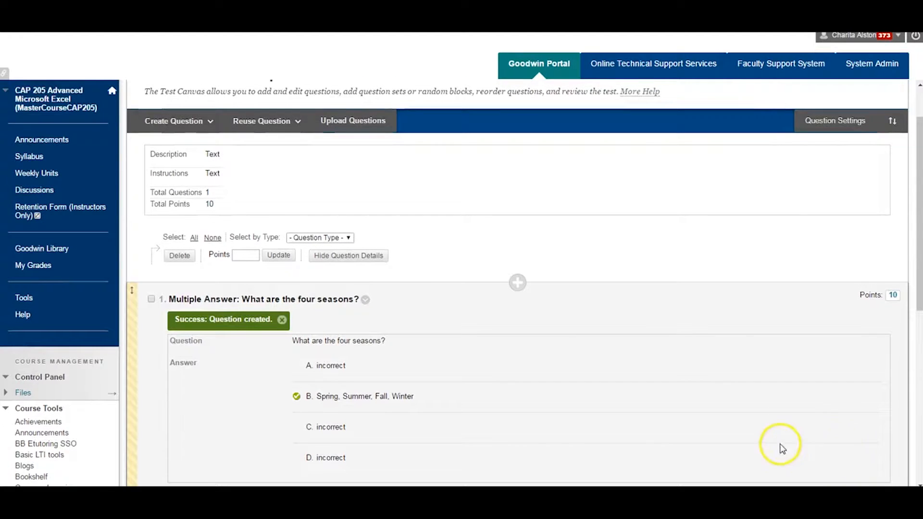
{"action": "left_click", "coordinate": [168, 119]}
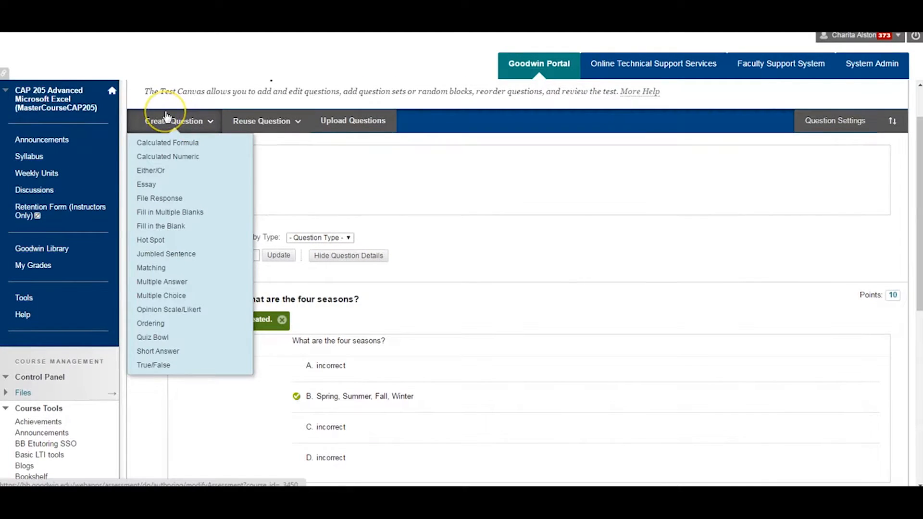
{"action": "left_click", "coordinate": [215, 120]}
{"action": "left_click", "coordinate": [383, 206]}
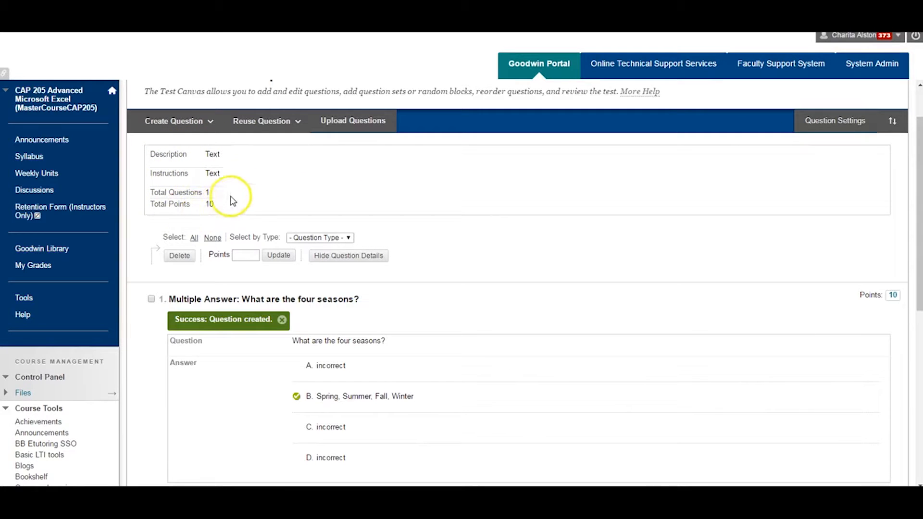
{"action": "left_click", "coordinate": [194, 120]}
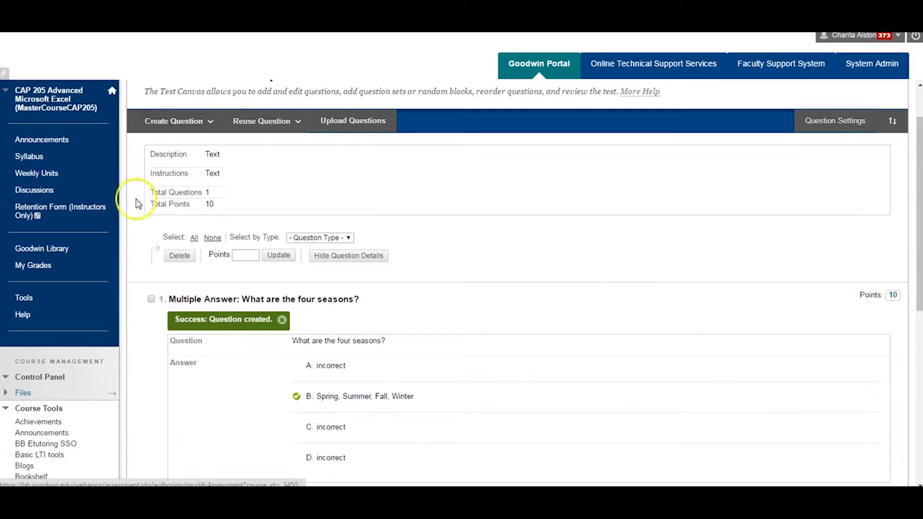
{"action": "left_click_drag", "start_coordinate": [154, 193], "coordinate": [215, 201]}
{"action": "left_click", "coordinate": [217, 202]}
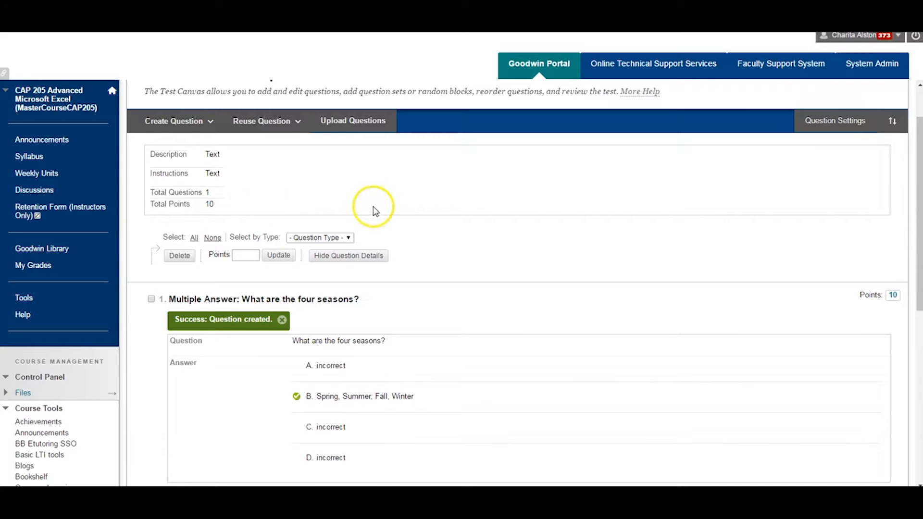
Set the points of the four seasons question to 50 and submit the change
{"action": "scroll", "coordinate": [377, 209], "scroll_direction": "down", "scroll_amount": 1}
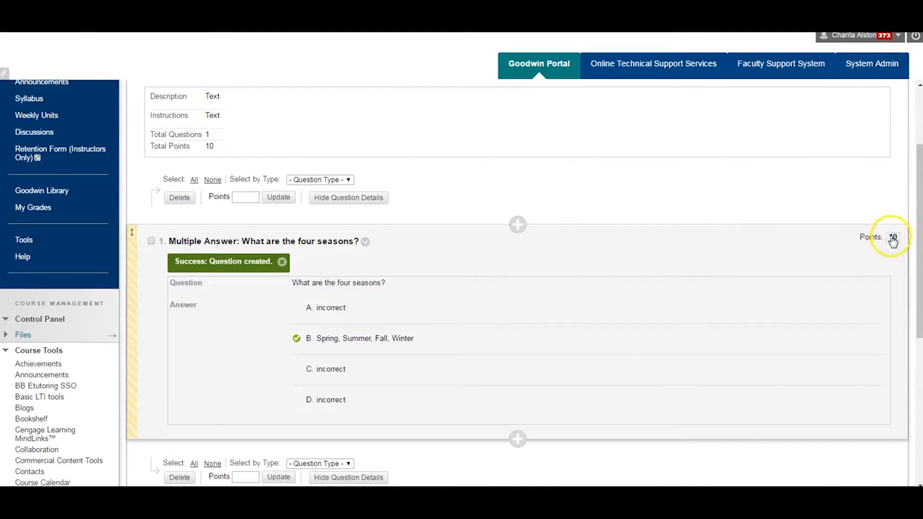
{"action": "left_click", "coordinate": [893, 239]}
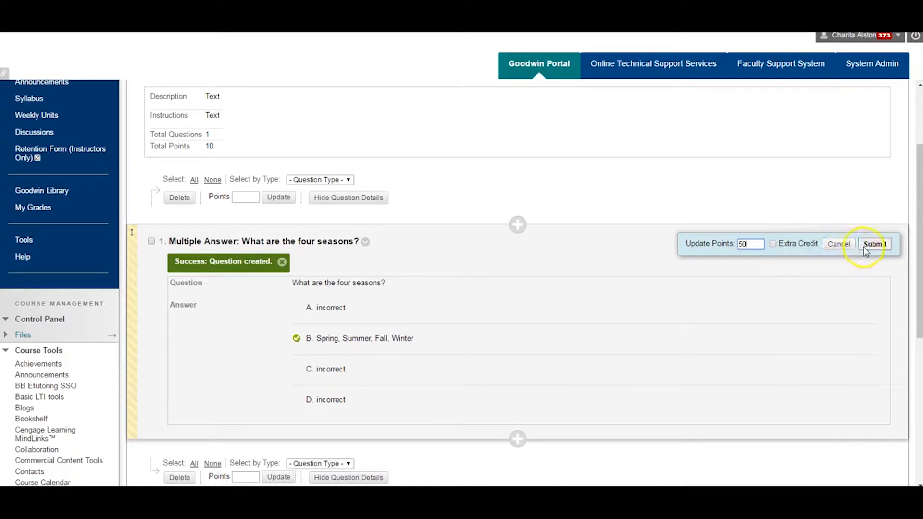
{"action": "left_click", "coordinate": [871, 244]}
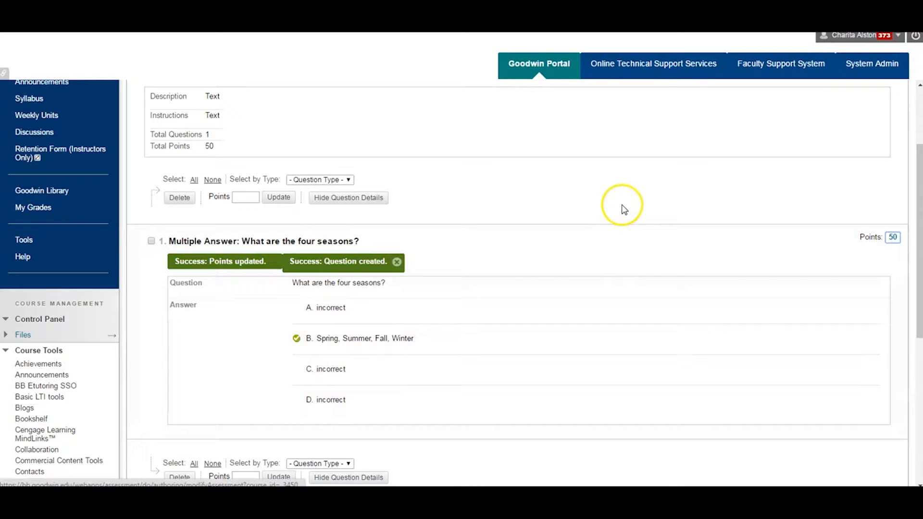
Select all questions on the canvas, update their points to 10, and check the test's total points
{"action": "left_click", "coordinate": [194, 181]}
{"action": "left_click", "coordinate": [240, 195]}
{"action": "left_click", "coordinate": [278, 197]}
{"action": "mouse_move", "coordinate": [279, 199]}
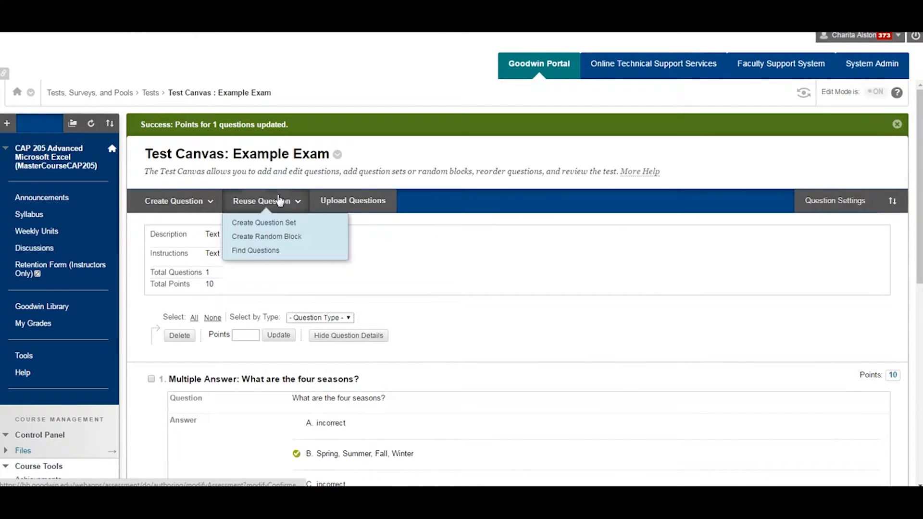
{"action": "left_click", "coordinate": [224, 286]}
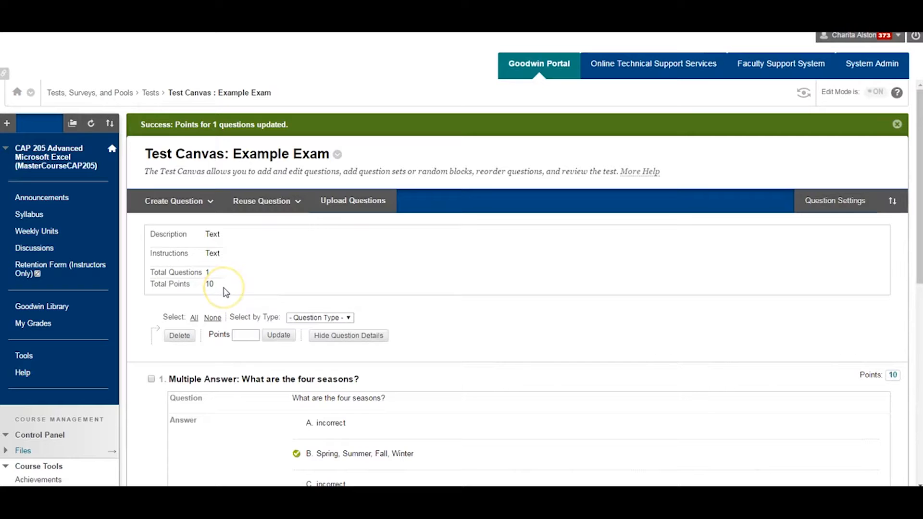
Update the points of the four seasons question to 100 with the bulk points update, with the question selected
{"action": "left_click", "coordinate": [239, 335]}
{"action": "type", "text": "100"}
{"action": "left_click", "coordinate": [265, 338]}
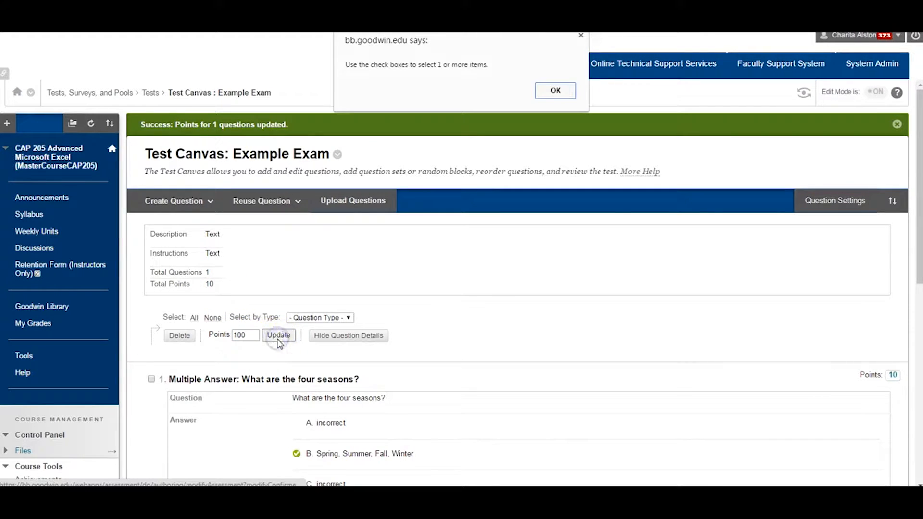
{"action": "left_click", "coordinate": [555, 92]}
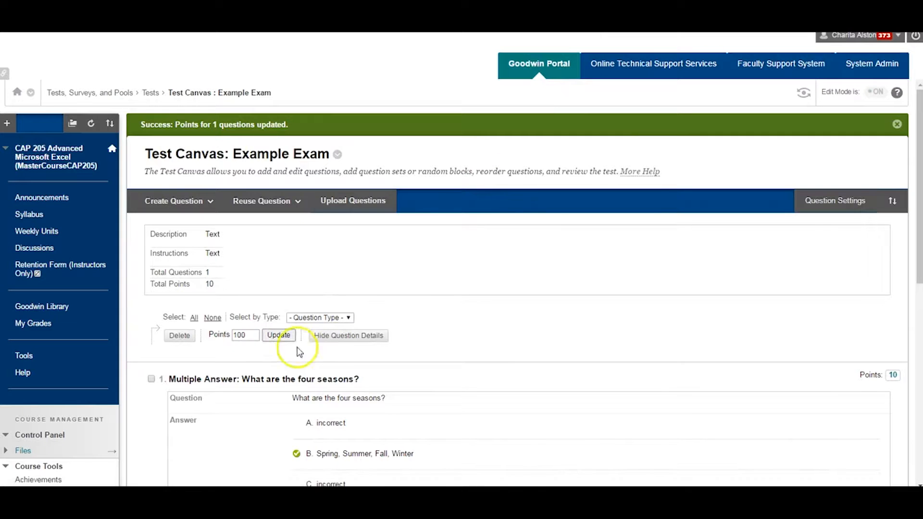
{"action": "left_click", "coordinate": [151, 378]}
{"action": "left_click", "coordinate": [278, 335]}
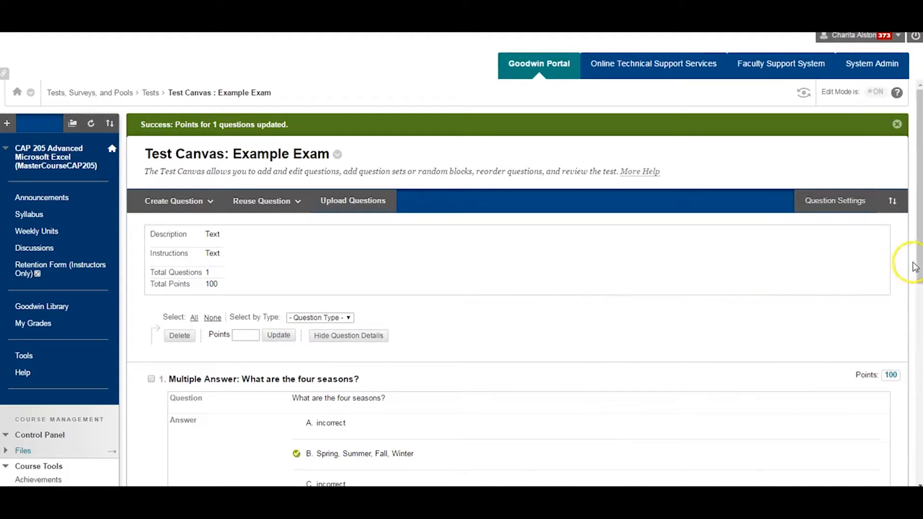
Finish editing the test canvas and check Example Exam's deployment status in the Tests list
{"action": "left_click_drag", "start_coordinate": [919, 268], "coordinate": [918, 409]}
{"action": "left_click", "coordinate": [887, 342]}
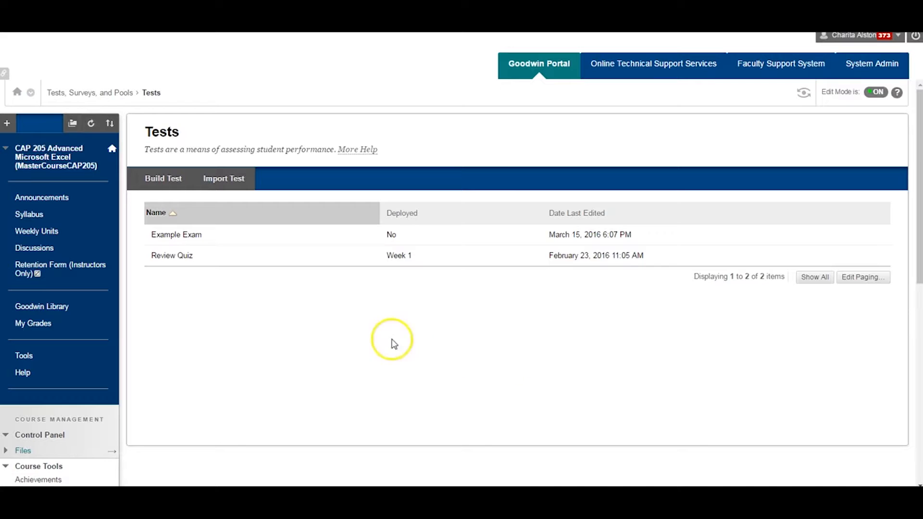
{"action": "mouse_move", "coordinate": [160, 243]}
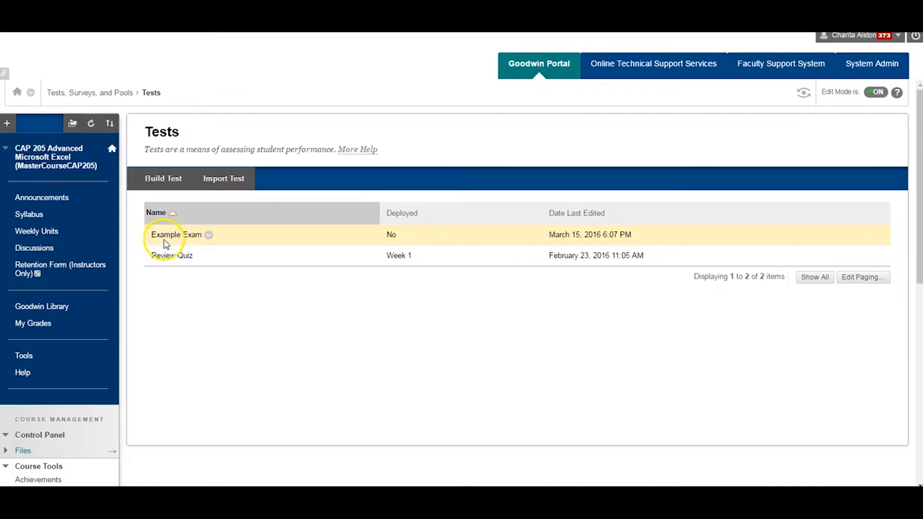
{"action": "double_click", "coordinate": [391, 234]}
{"action": "left_click", "coordinate": [403, 236]}
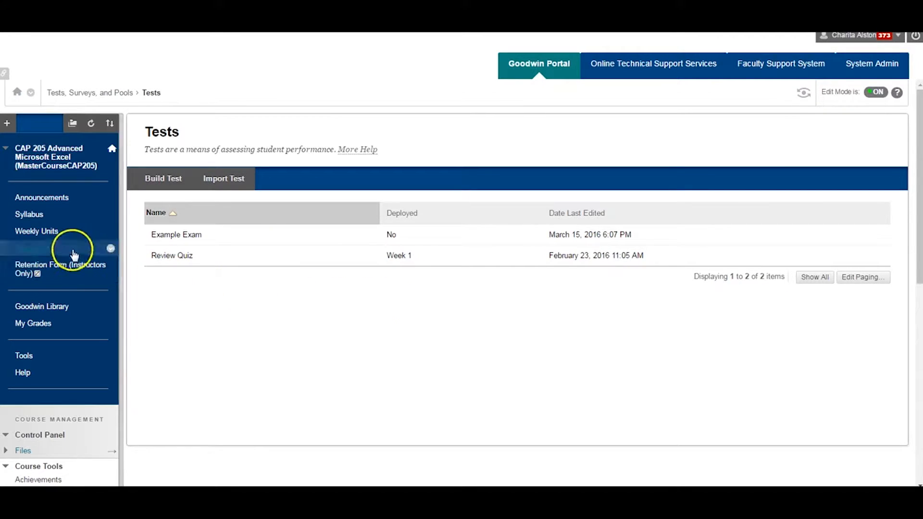
Open the Week 1 folder in the course's Weekly Units
{"action": "left_click", "coordinate": [55, 235]}
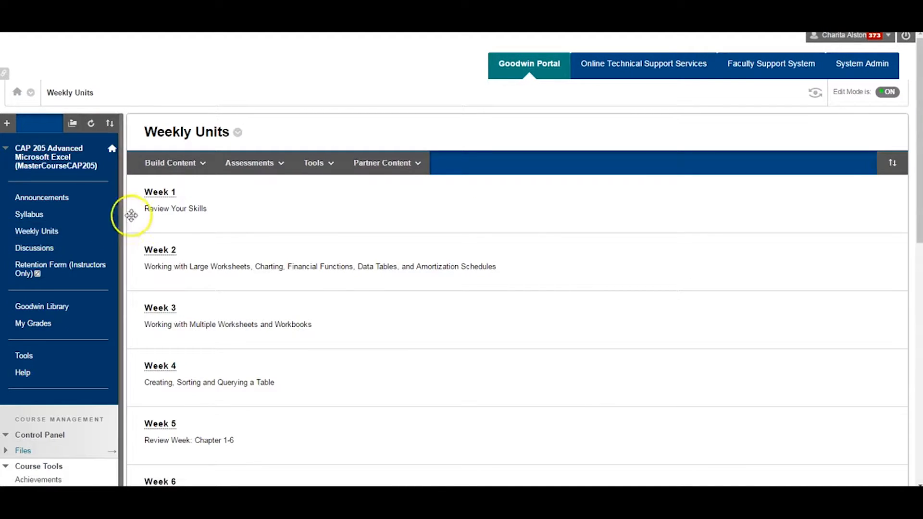
{"action": "left_click", "coordinate": [160, 193]}
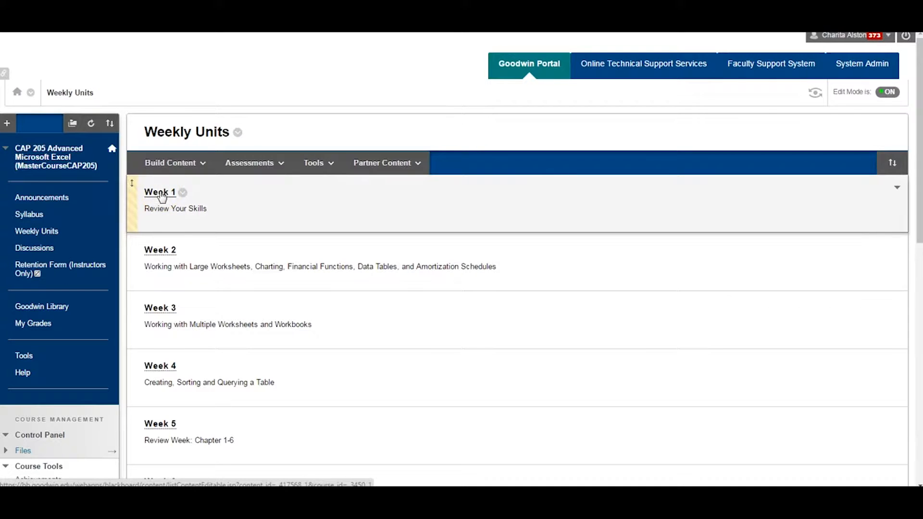
{"action": "left_click", "coordinate": [161, 194]}
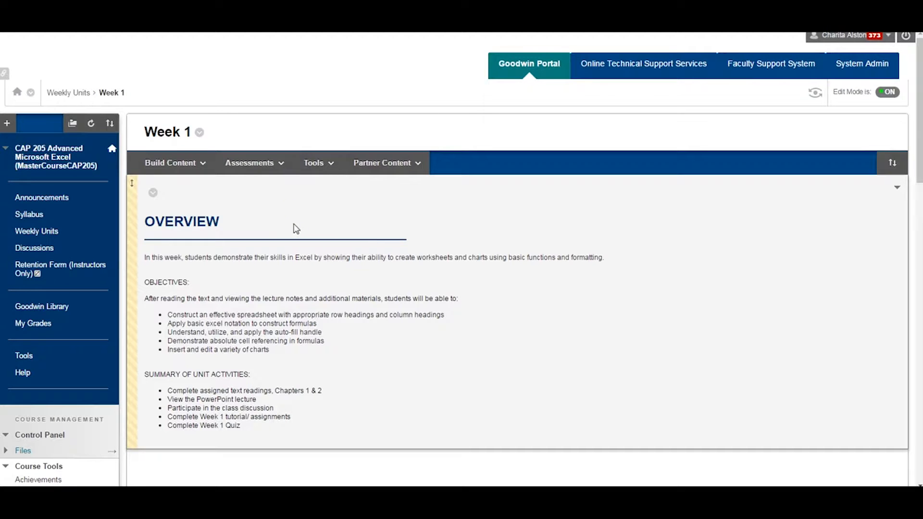
Deploy the existing test Example Exam as a Test assessment in Week 1
{"action": "left_click", "coordinate": [254, 163]}
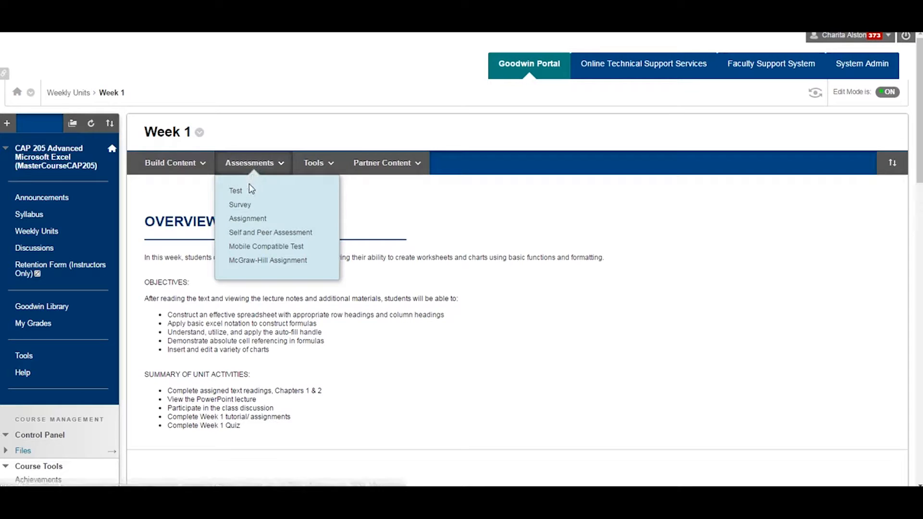
{"action": "left_click", "coordinate": [240, 194]}
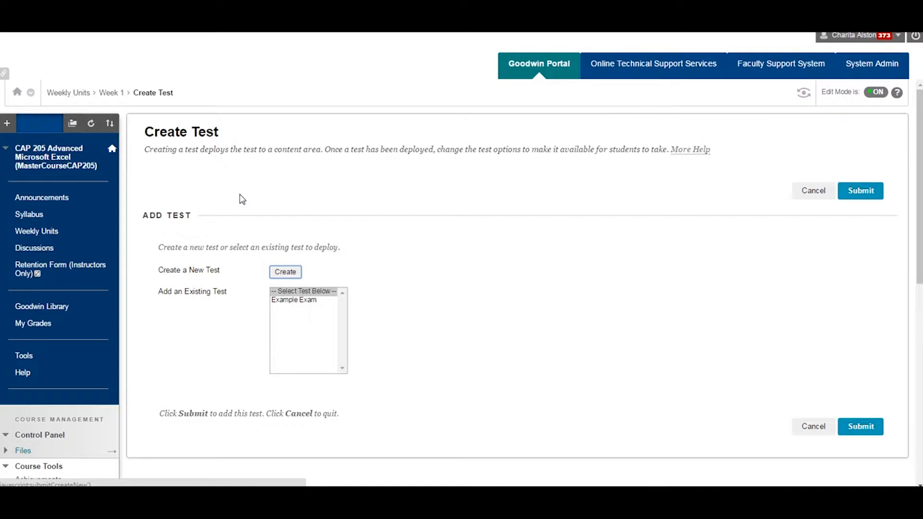
{"action": "left_click", "coordinate": [285, 301]}
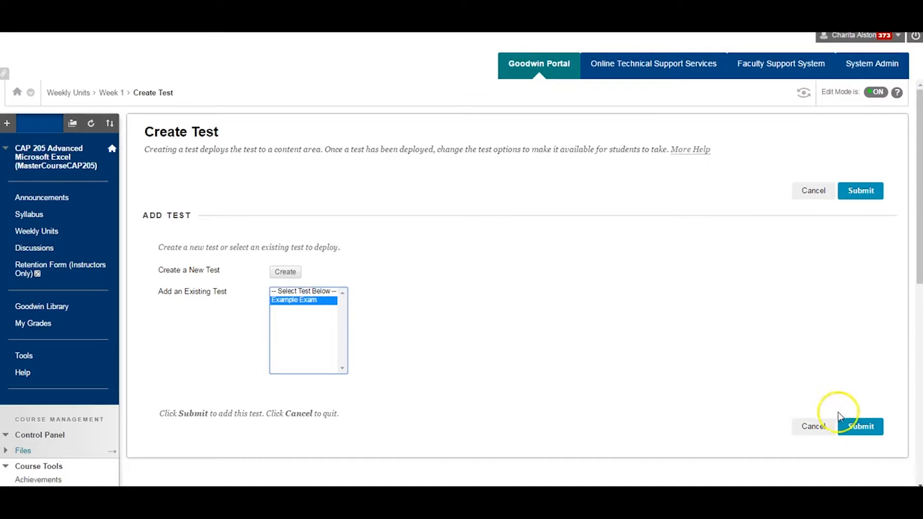
{"action": "left_click", "coordinate": [868, 429]}
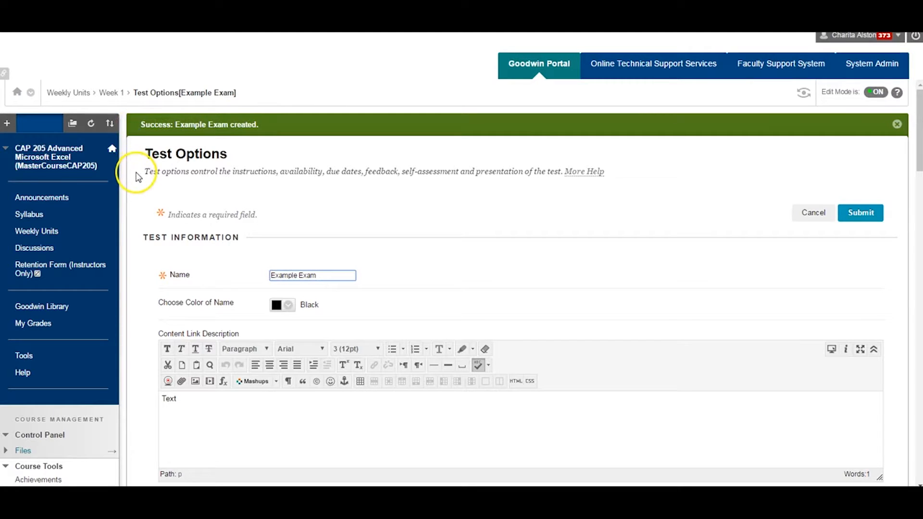
Try a replacement Content Link Description beginning with "Enter", and clear the description so it is left empty
{"action": "scroll", "coordinate": [137, 177], "scroll_direction": "down", "scroll_amount": 2}
{"action": "scroll", "coordinate": [136, 177], "scroll_direction": "down", "scroll_amount": 4}
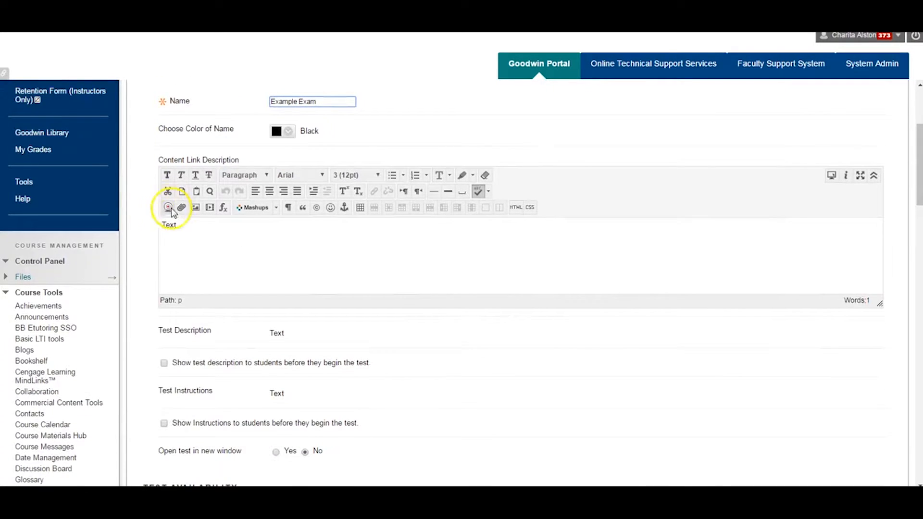
{"action": "left_click_drag", "start_coordinate": [181, 226], "coordinate": [159, 227]}
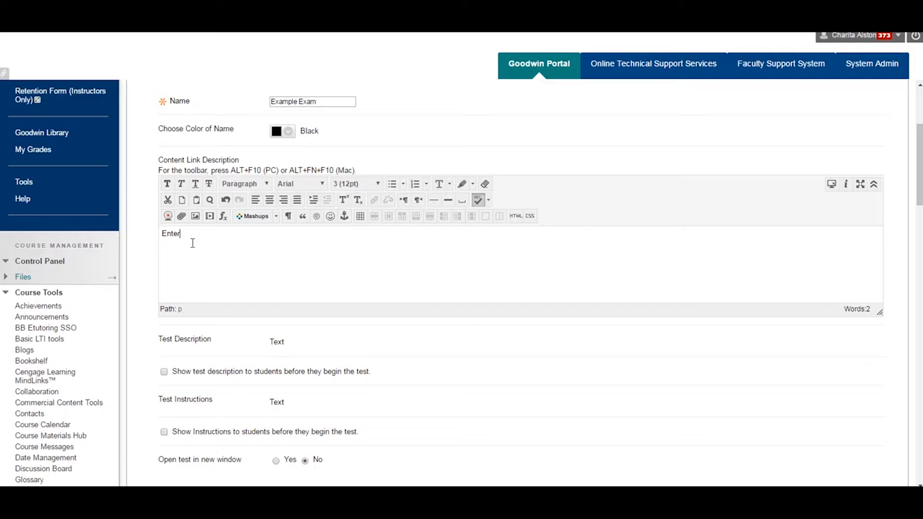
Try Yes for making the link available and for adding a new announcement, and set both options back to No
{"action": "scroll", "coordinate": [193, 243], "scroll_direction": "down", "scroll_amount": 4}
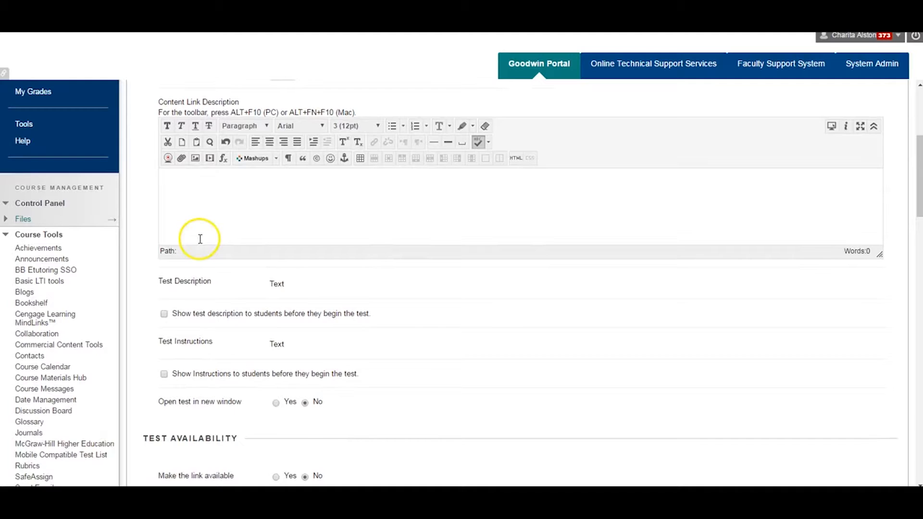
{"action": "scroll", "coordinate": [201, 244], "scroll_direction": "down", "scroll_amount": 1}
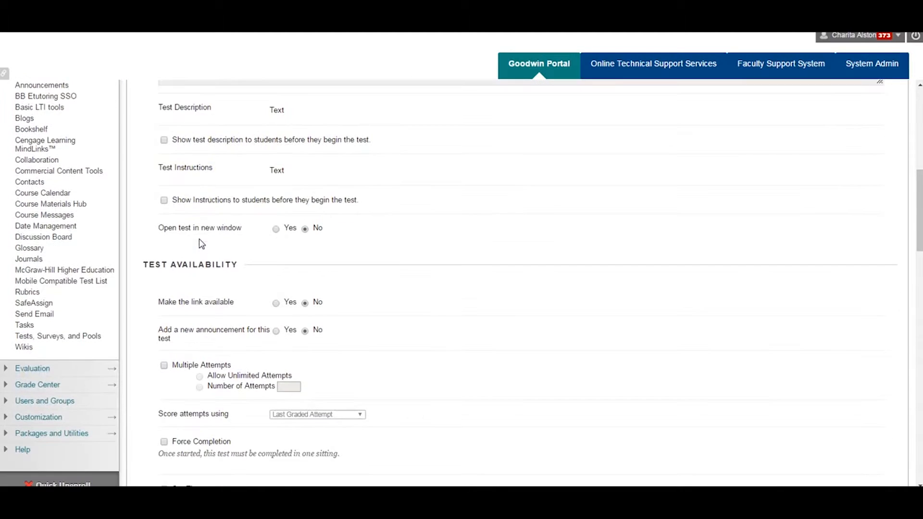
{"action": "scroll", "coordinate": [201, 243], "scroll_direction": "down", "scroll_amount": 1}
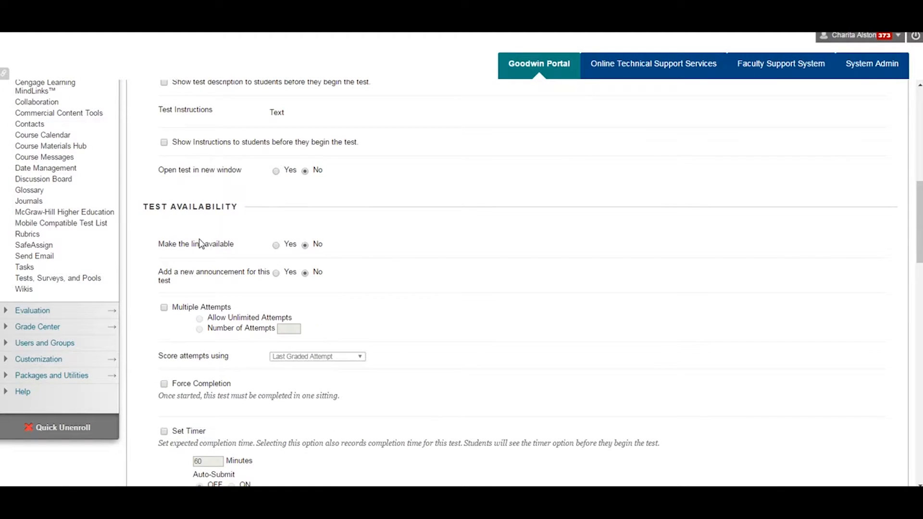
{"action": "left_click", "coordinate": [276, 245]}
{"action": "left_click", "coordinate": [304, 246]}
{"action": "left_click", "coordinate": [277, 273]}
{"action": "left_click", "coordinate": [304, 273]}
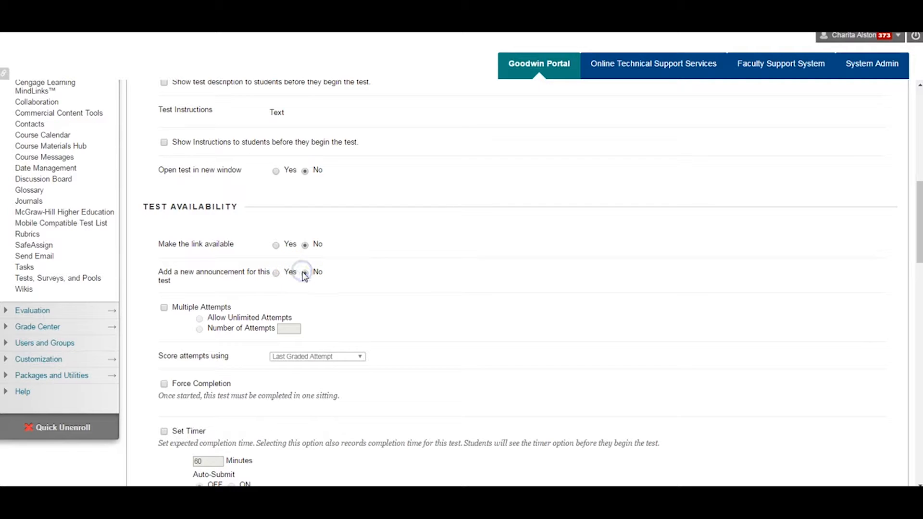
Try allowing Multiple Attempts for Example Exam, and turn the option off again
{"action": "left_click", "coordinate": [164, 309]}
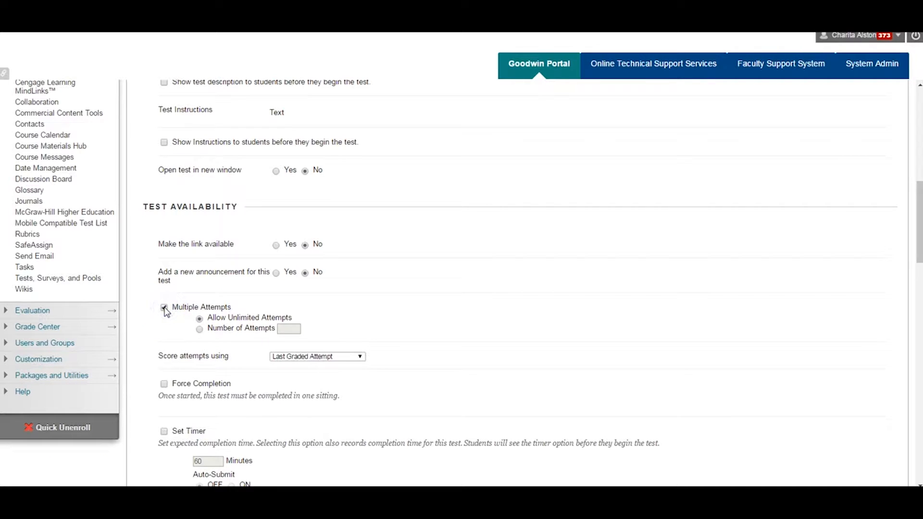
{"action": "left_click", "coordinate": [164, 308]}
Review the remaining availability, due date, self-assessment, feedback and presentation settings, and submit the test options for Example Exam
{"action": "scroll", "coordinate": [165, 310], "scroll_direction": "down", "scroll_amount": 2}
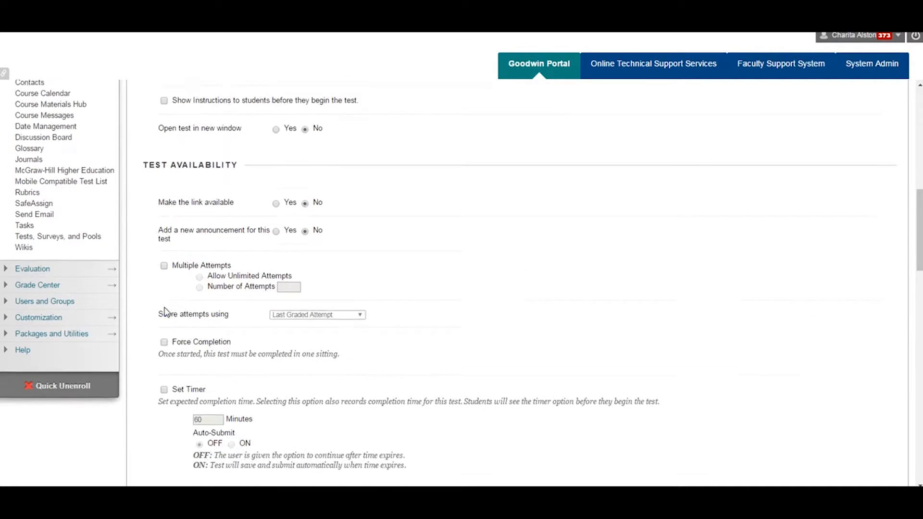
{"action": "scroll", "coordinate": [166, 311], "scroll_direction": "down", "scroll_amount": 1}
{"action": "scroll", "coordinate": [165, 312], "scroll_direction": "down", "scroll_amount": 1}
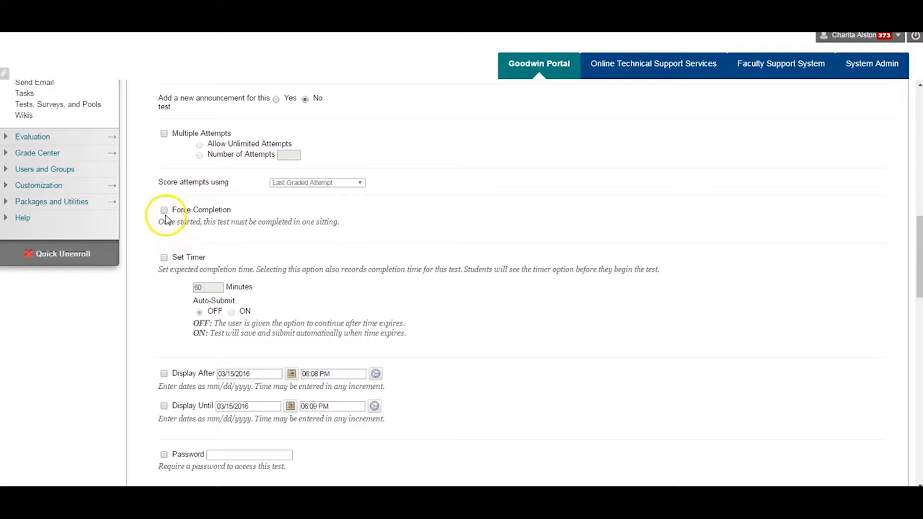
{"action": "scroll", "coordinate": [166, 223], "scroll_direction": "down", "scroll_amount": 1}
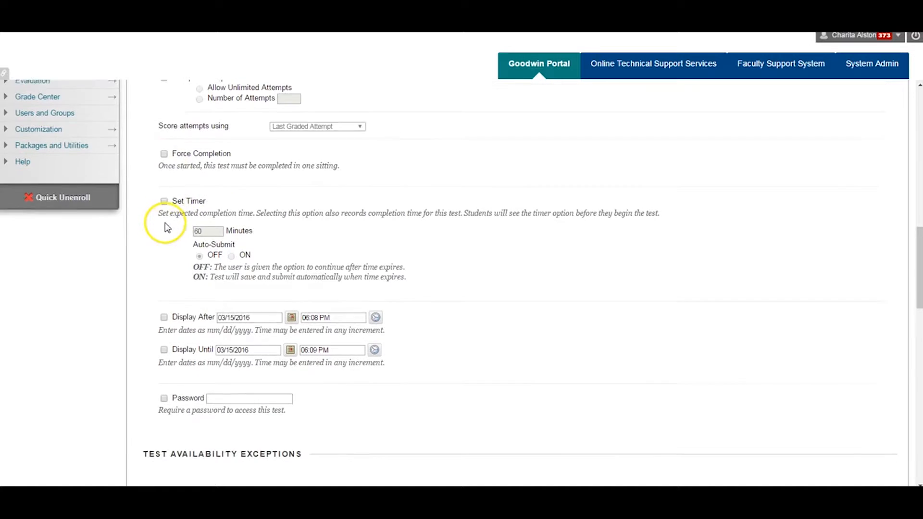
{"action": "scroll", "coordinate": [167, 227], "scroll_direction": "down", "scroll_amount": 2}
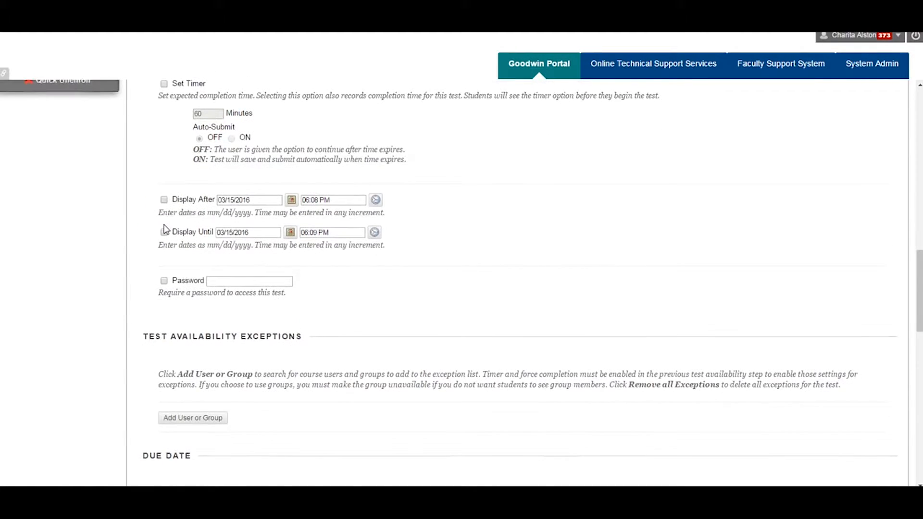
{"action": "scroll", "coordinate": [166, 228], "scroll_direction": "down", "scroll_amount": 3}
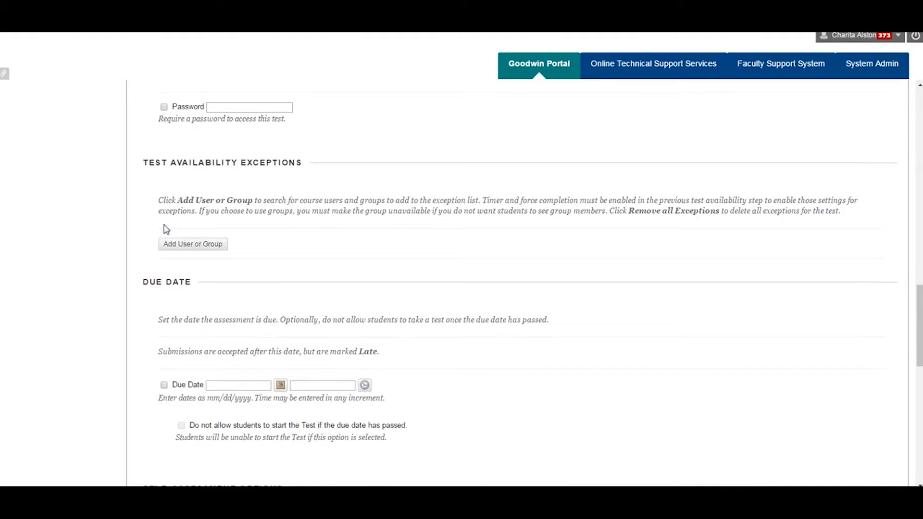
{"action": "scroll", "coordinate": [166, 228], "scroll_direction": "down", "scroll_amount": 1}
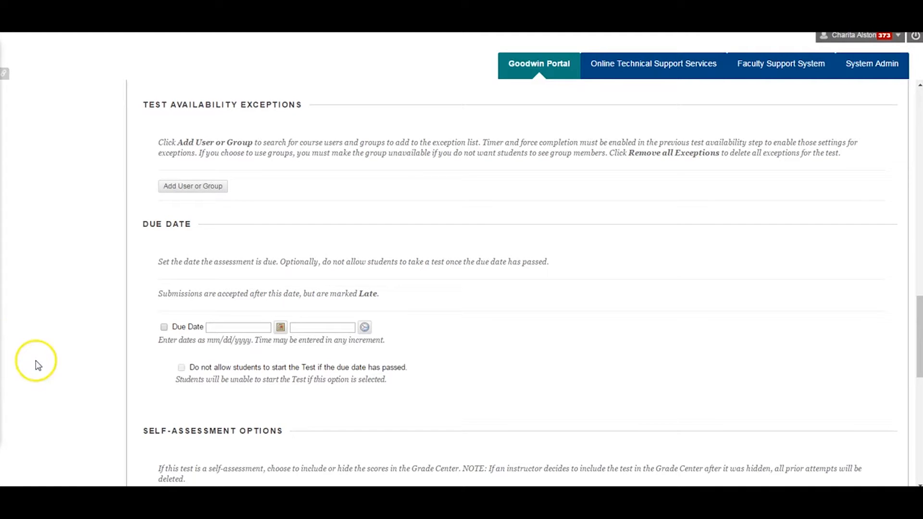
{"action": "scroll", "coordinate": [36, 364], "scroll_direction": "down", "scroll_amount": 1}
{"action": "scroll", "coordinate": [38, 365], "scroll_direction": "down", "scroll_amount": 4}
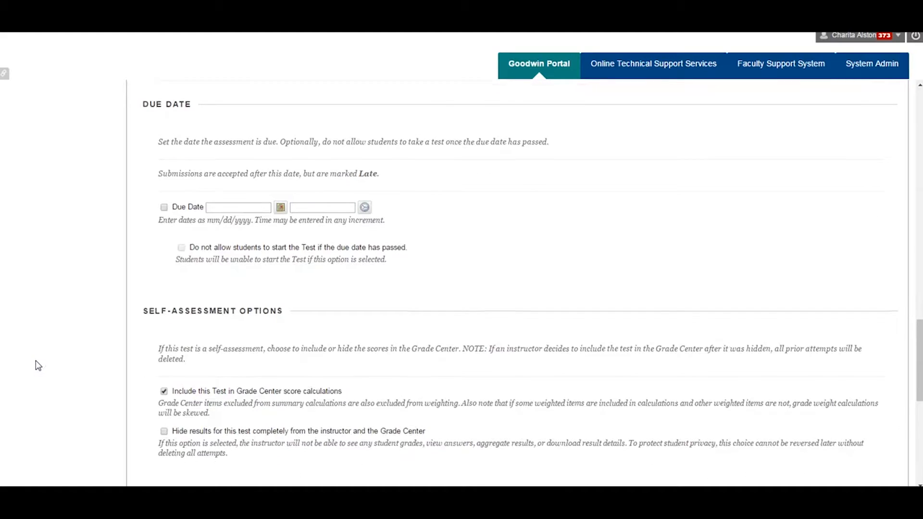
{"action": "scroll", "coordinate": [39, 365], "scroll_direction": "down", "scroll_amount": 5}
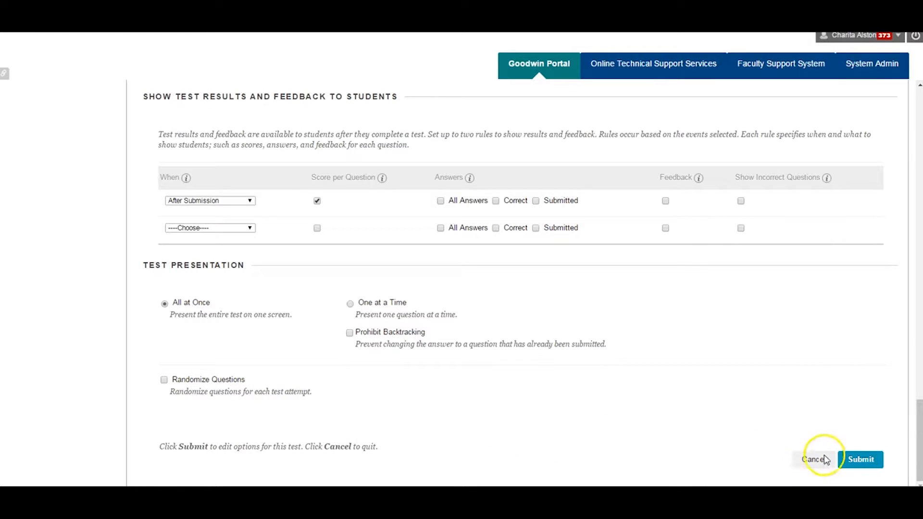
{"action": "left_click", "coordinate": [863, 461]}
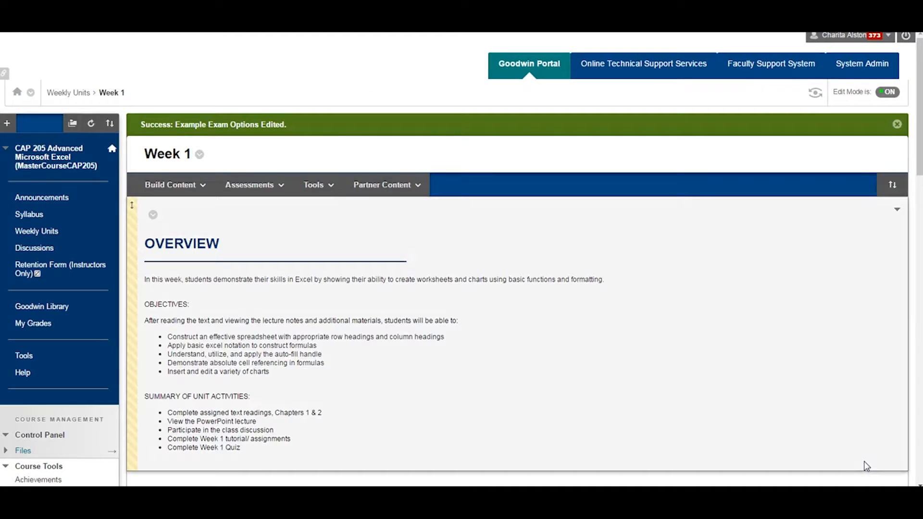
Move Example Exam in the Week 1 content between Week 1 Tutorial and Review Quiz
{"action": "scroll", "coordinate": [867, 374], "scroll_direction": "down", "scroll_amount": 3}
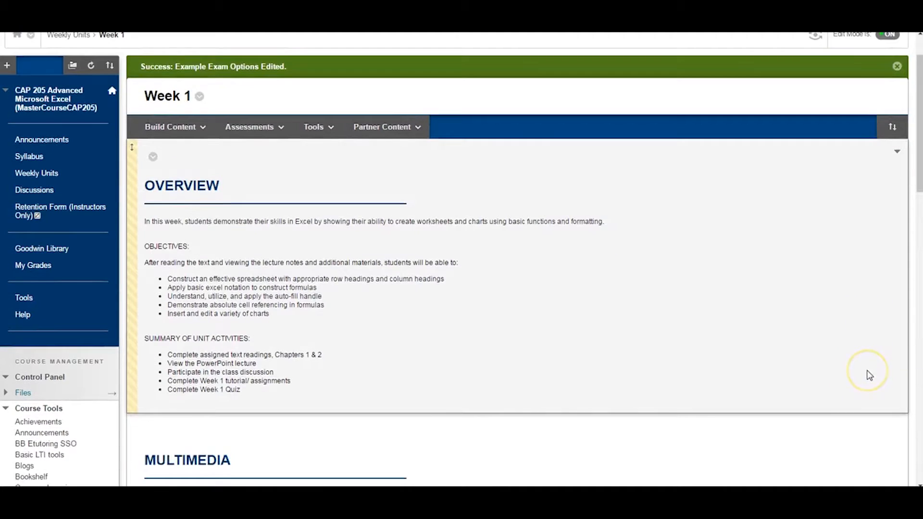
{"action": "scroll", "coordinate": [867, 370], "scroll_direction": "down", "scroll_amount": 4}
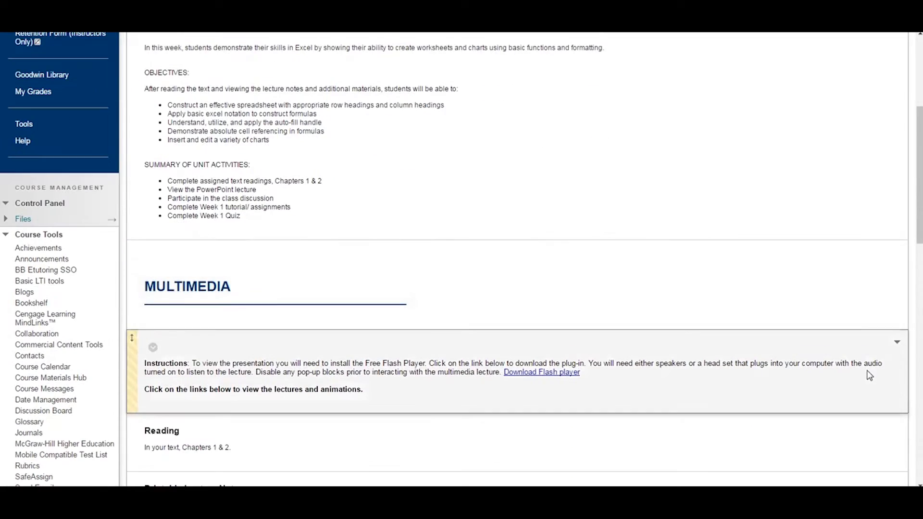
{"action": "scroll", "coordinate": [867, 370], "scroll_direction": "down", "scroll_amount": 4}
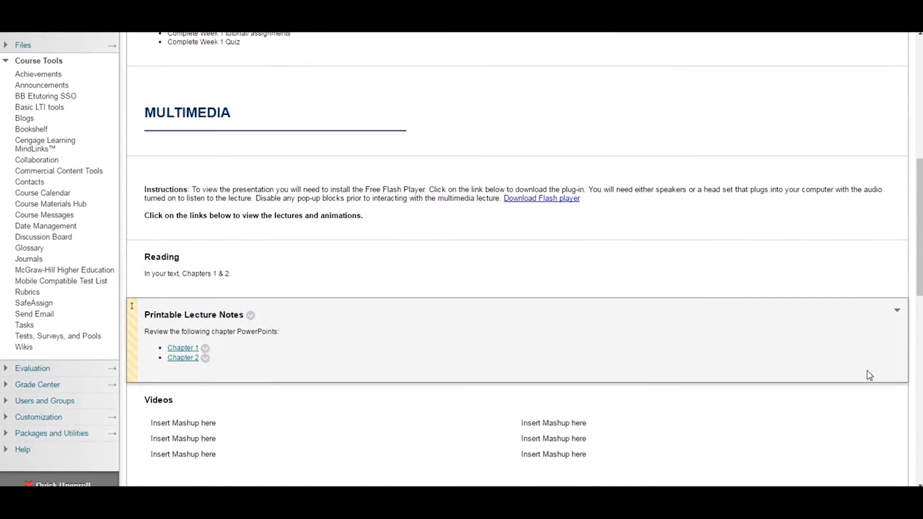
{"action": "scroll", "coordinate": [869, 375], "scroll_direction": "down", "scroll_amount": 4}
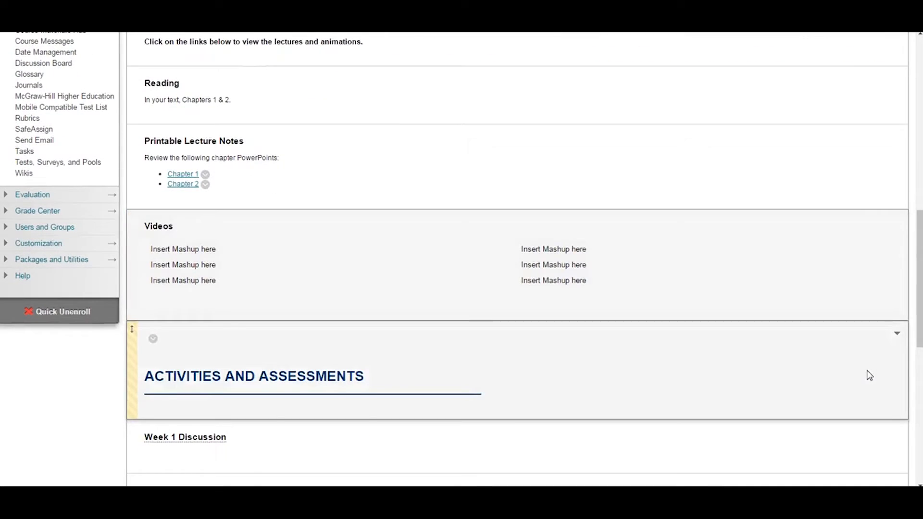
{"action": "scroll", "coordinate": [869, 375], "scroll_direction": "down", "scroll_amount": 4}
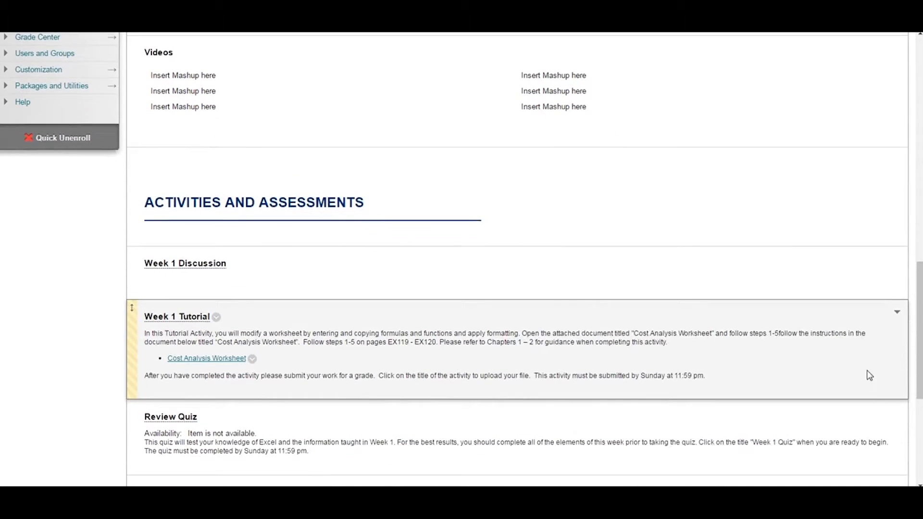
{"action": "scroll", "coordinate": [866, 370], "scroll_direction": "down", "scroll_amount": 4}
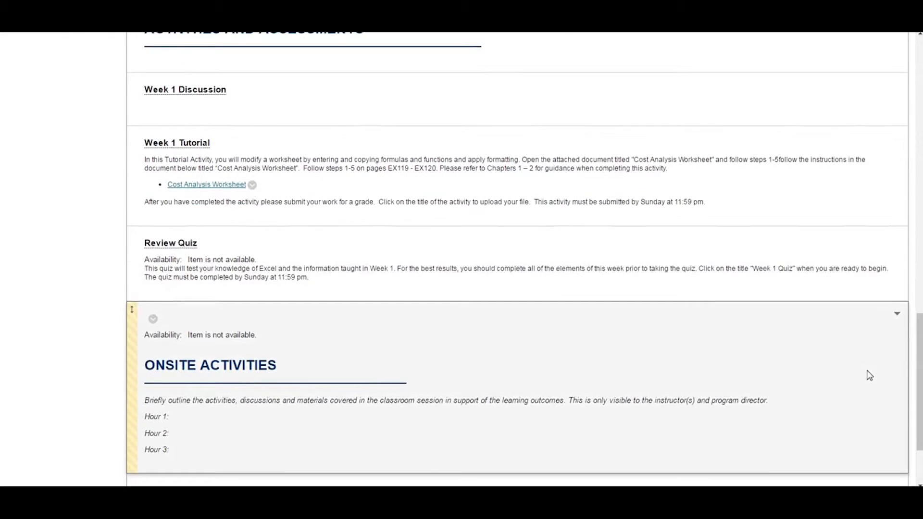
{"action": "scroll", "coordinate": [869, 375], "scroll_direction": "down", "scroll_amount": 1}
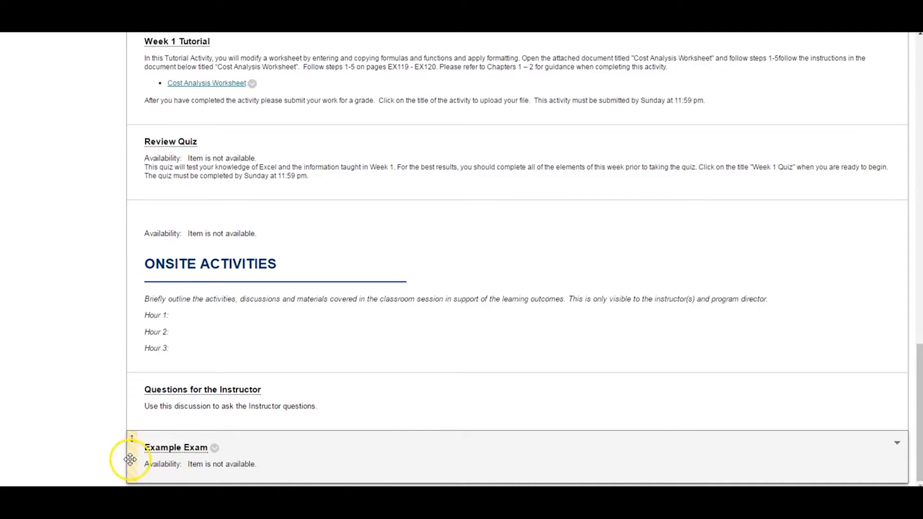
{"action": "left_click_drag", "start_coordinate": [133, 458], "coordinate": [154, 142]}
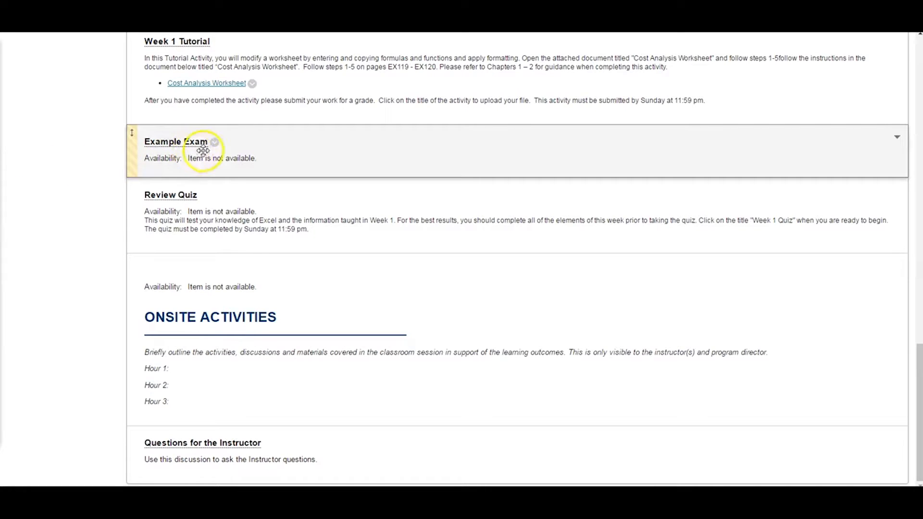
Open the test options of Example Exam in Week 1 for editing
{"action": "left_click", "coordinate": [215, 143]}
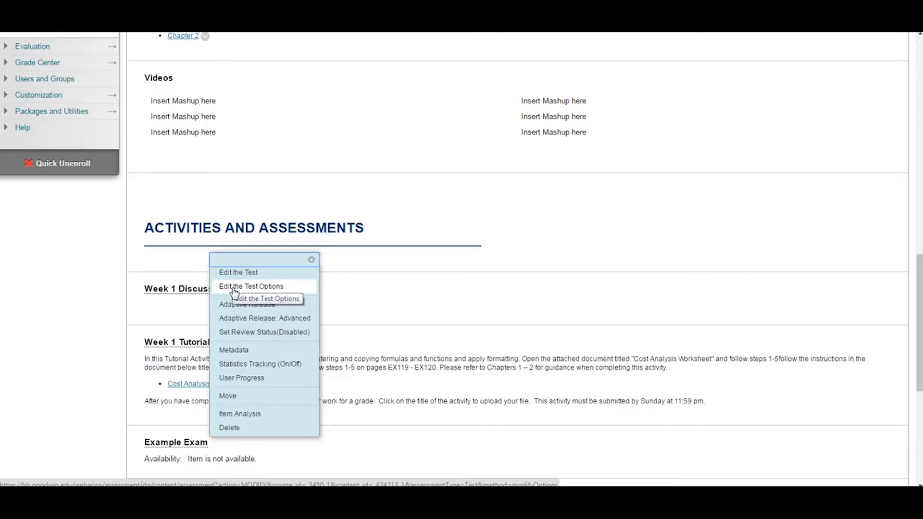
{"action": "left_click", "coordinate": [235, 289]}
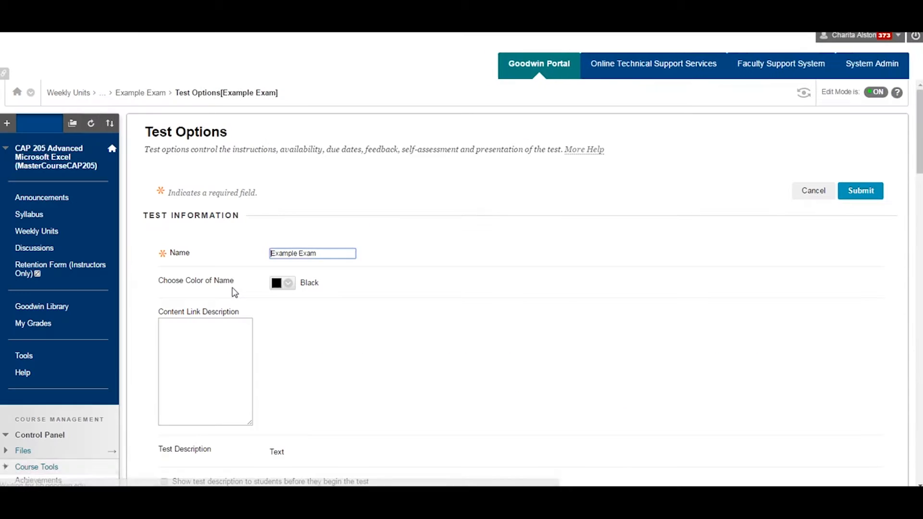
{"action": "left_click", "coordinate": [212, 280]}
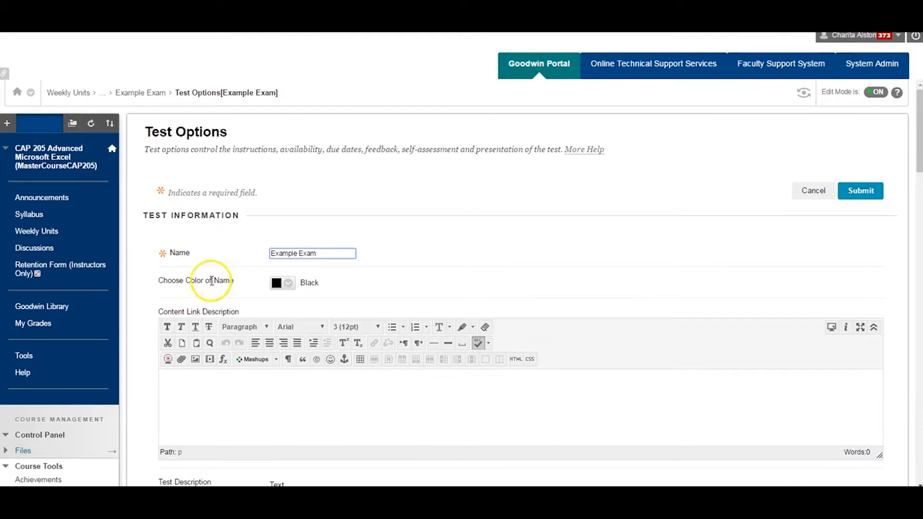
Review Example Exam's settings from Test Information down to Test Presentation, and submit the options without changes
{"action": "scroll", "coordinate": [150, 280], "scroll_direction": "down", "scroll_amount": 3}
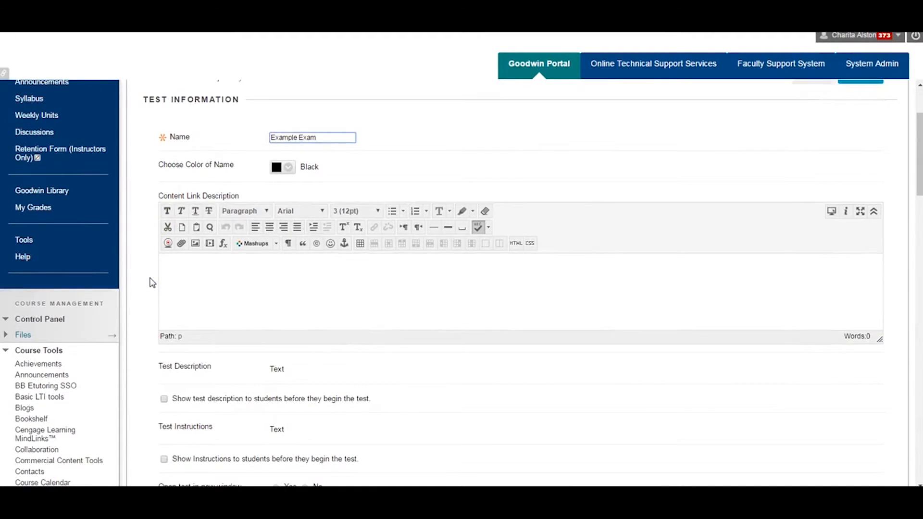
{"action": "scroll", "coordinate": [150, 280], "scroll_direction": "down", "scroll_amount": 4}
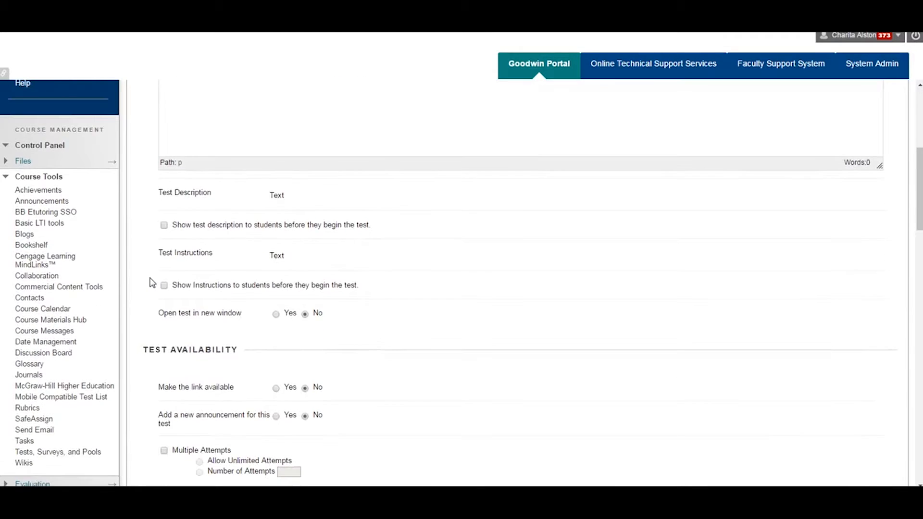
{"action": "scroll", "coordinate": [150, 281], "scroll_direction": "down", "scroll_amount": 4}
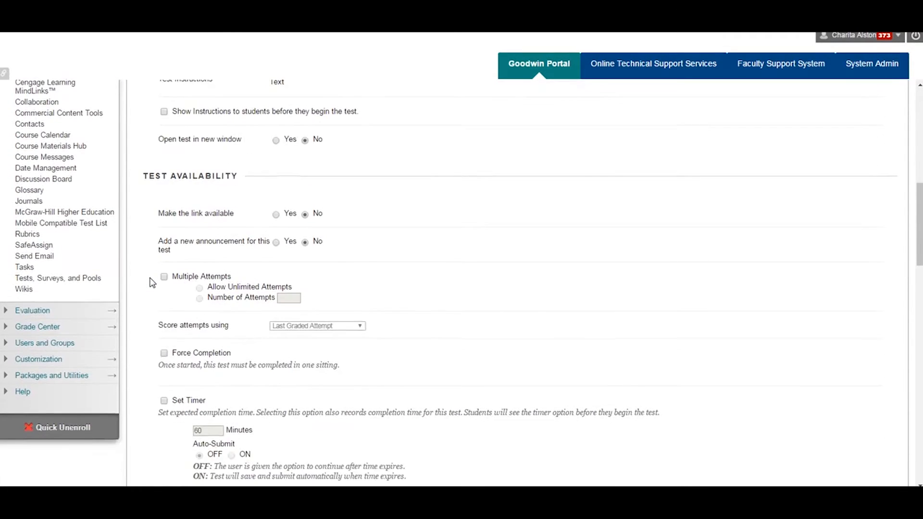
{"action": "scroll", "coordinate": [150, 281], "scroll_direction": "down", "scroll_amount": 4}
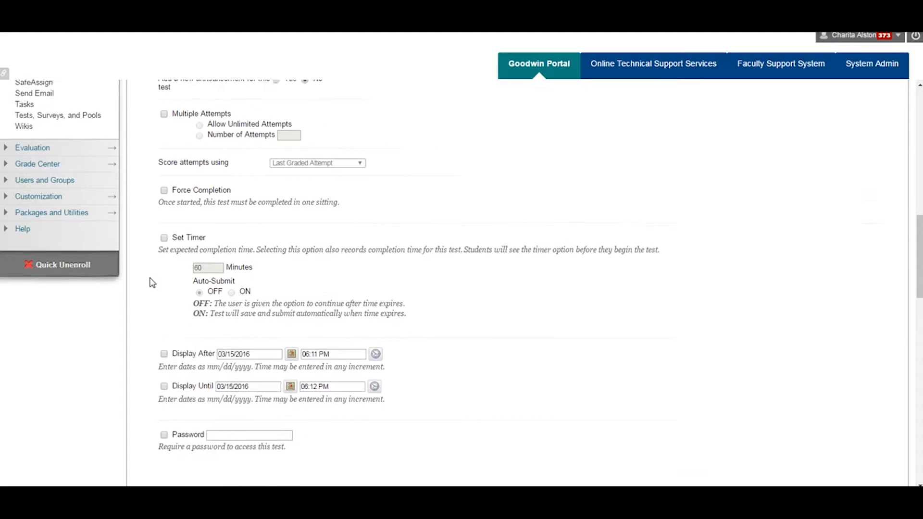
{"action": "scroll", "coordinate": [149, 281], "scroll_direction": "down", "scroll_amount": 3}
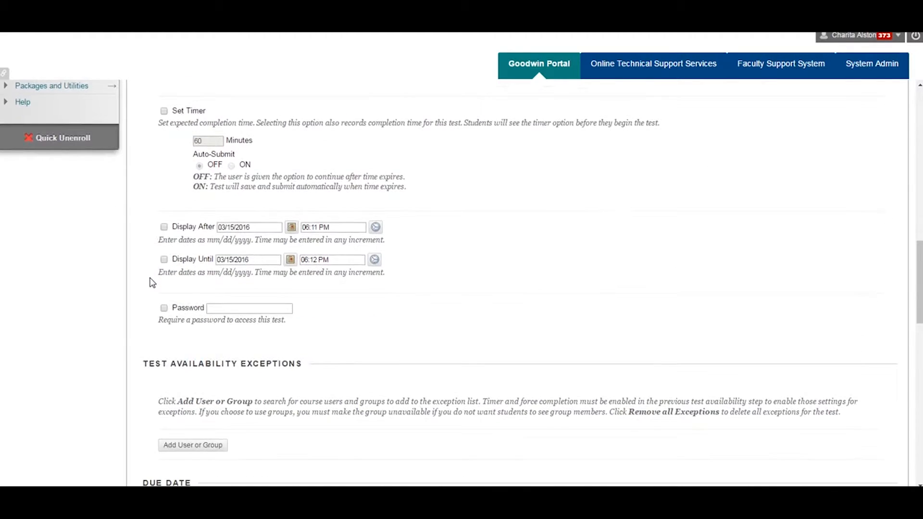
{"action": "scroll", "coordinate": [152, 283], "scroll_direction": "down", "scroll_amount": 1}
{"action": "scroll", "coordinate": [152, 283], "scroll_direction": "down", "scroll_amount": 2}
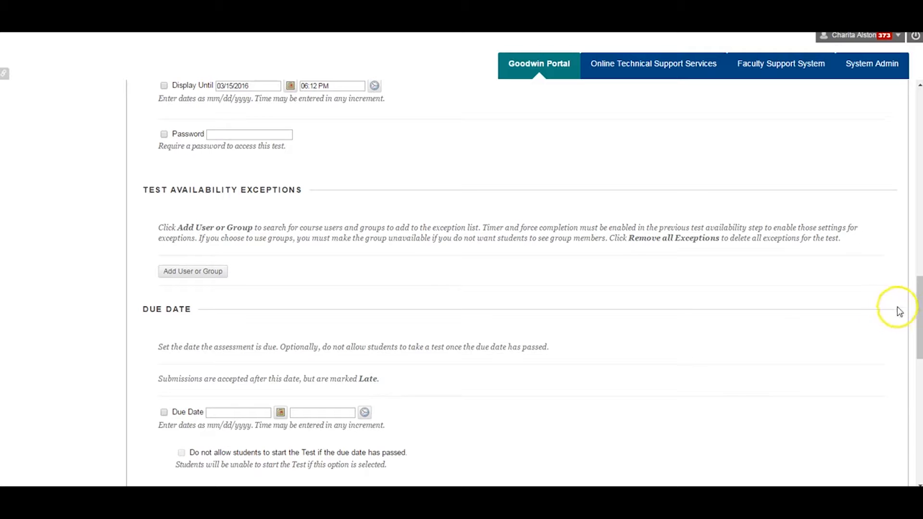
{"action": "left_click_drag", "start_coordinate": [920, 315], "coordinate": [919, 438]}
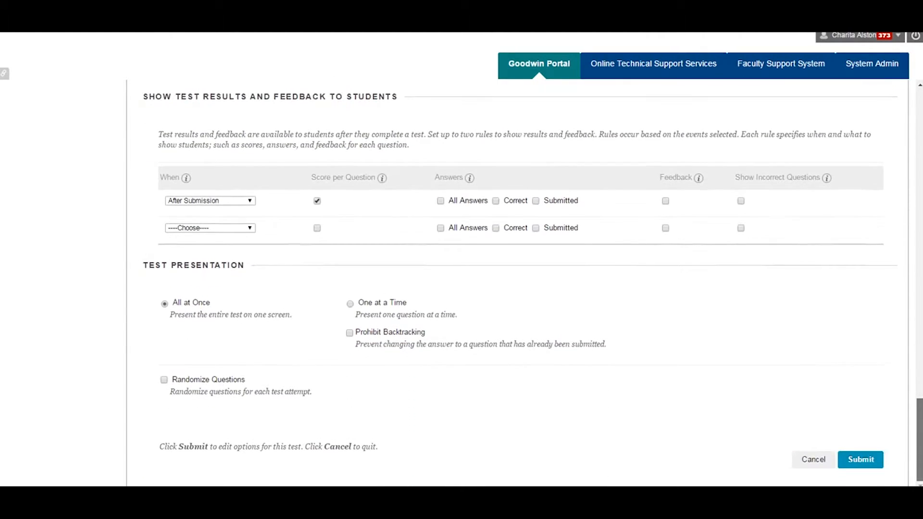
{"action": "left_click", "coordinate": [870, 465]}
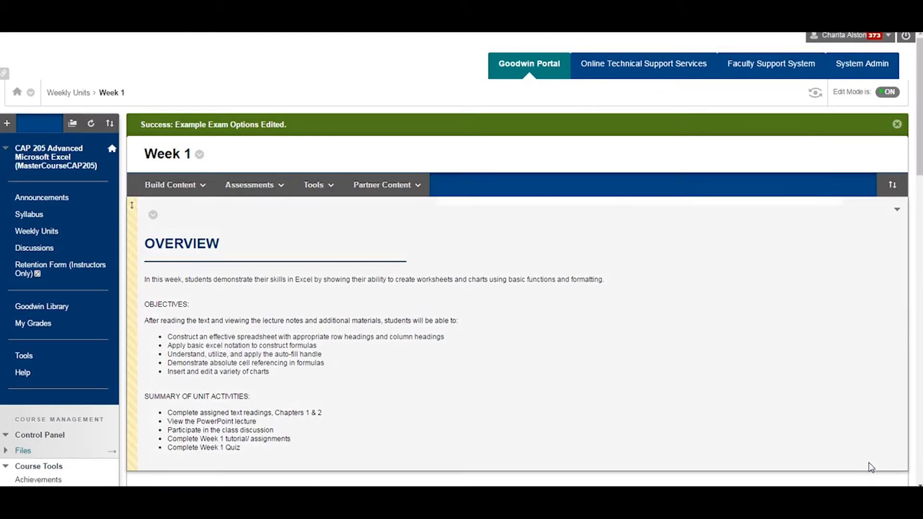
{"action": "left_click", "coordinate": [862, 463]}
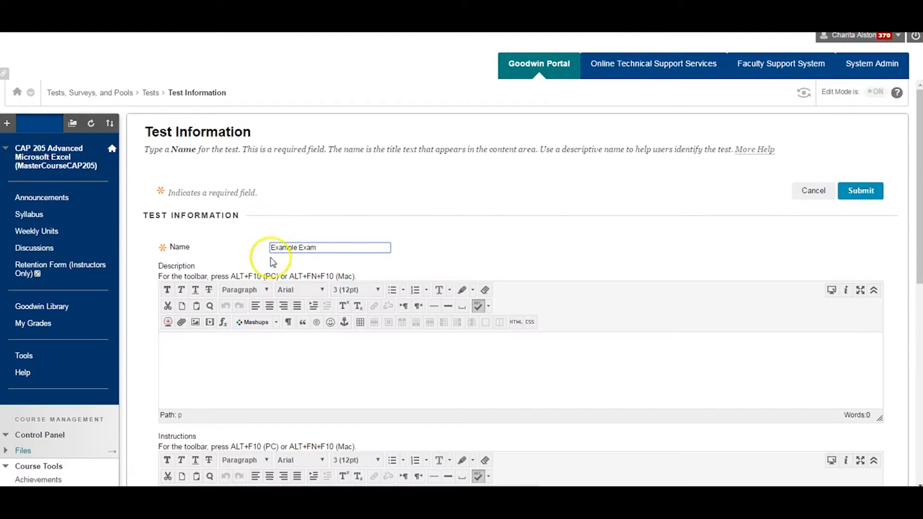
Enter "Text" as the description and instructions of the new test Example Exam, and submit its test information
{"action": "left_click", "coordinate": [274, 356]}
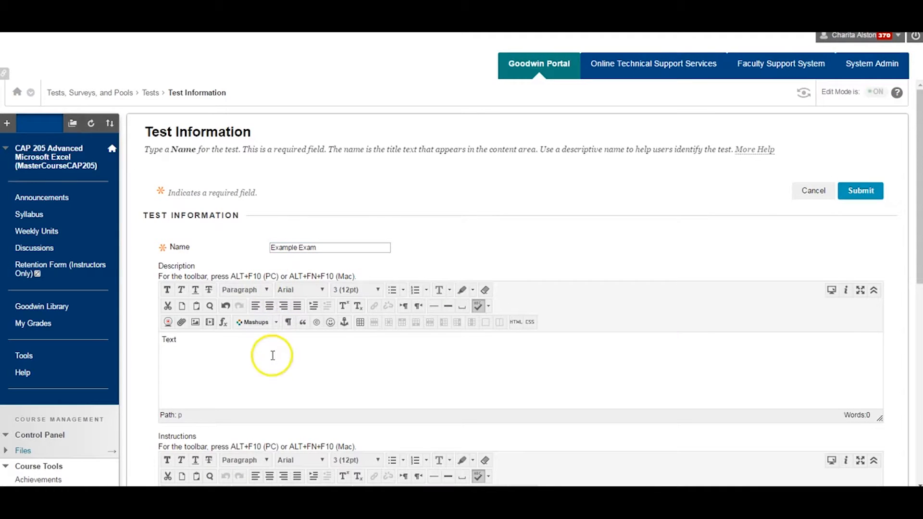
{"action": "scroll", "coordinate": [273, 355], "scroll_direction": "down", "scroll_amount": 3}
{"action": "left_click", "coordinate": [271, 372]}
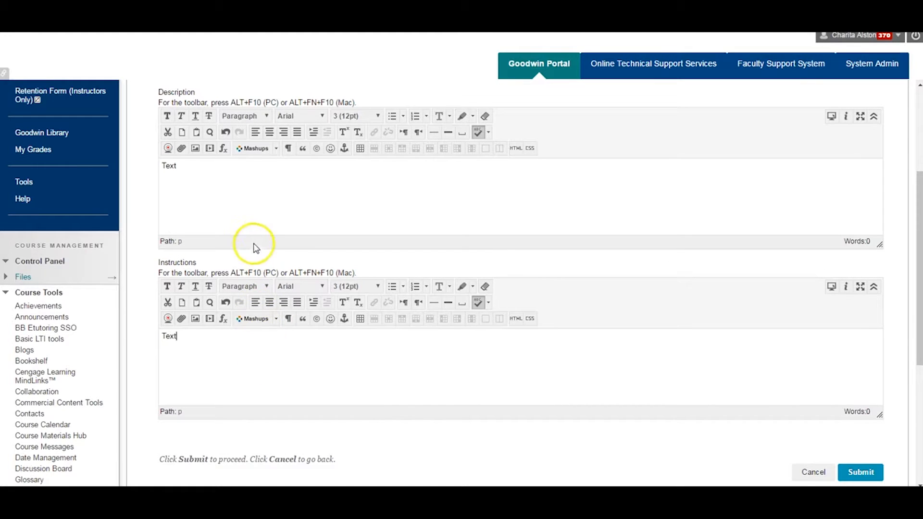
{"action": "scroll", "coordinate": [247, 240], "scroll_direction": "down", "scroll_amount": 1}
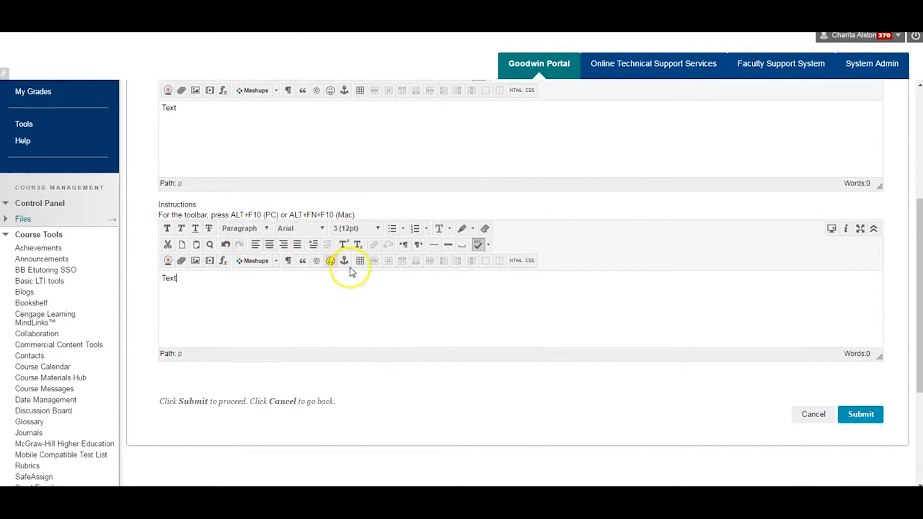
{"action": "left_click", "coordinate": [854, 415]}
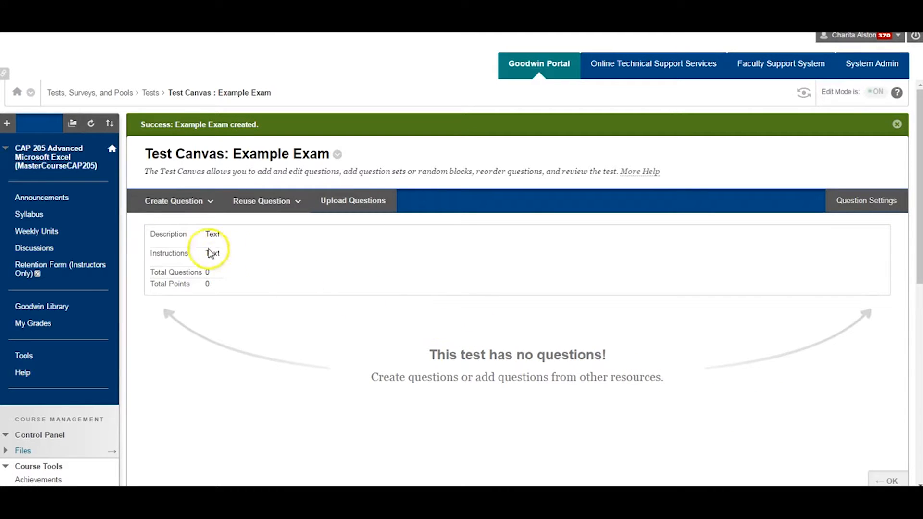
{"action": "left_click", "coordinate": [174, 212]}
{"action": "left_click", "coordinate": [246, 210]}
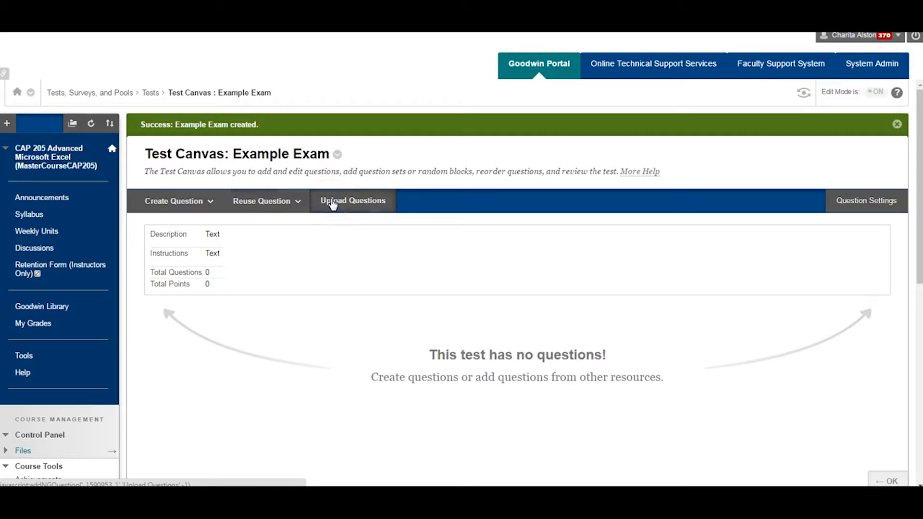
{"action": "left_click", "coordinate": [265, 199]}
{"action": "left_click", "coordinate": [197, 204]}
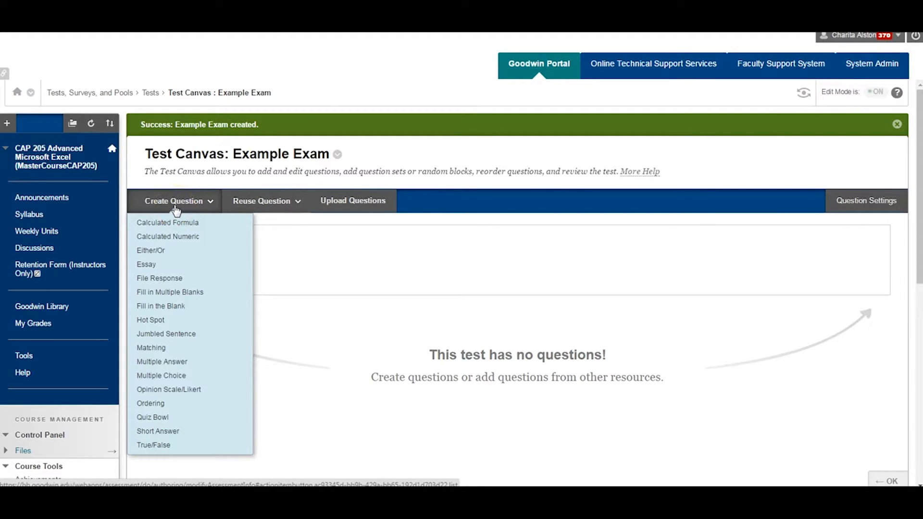
{"action": "left_click", "coordinate": [191, 188]}
{"action": "left_click", "coordinate": [189, 201]}
{"action": "left_click", "coordinate": [189, 199]}
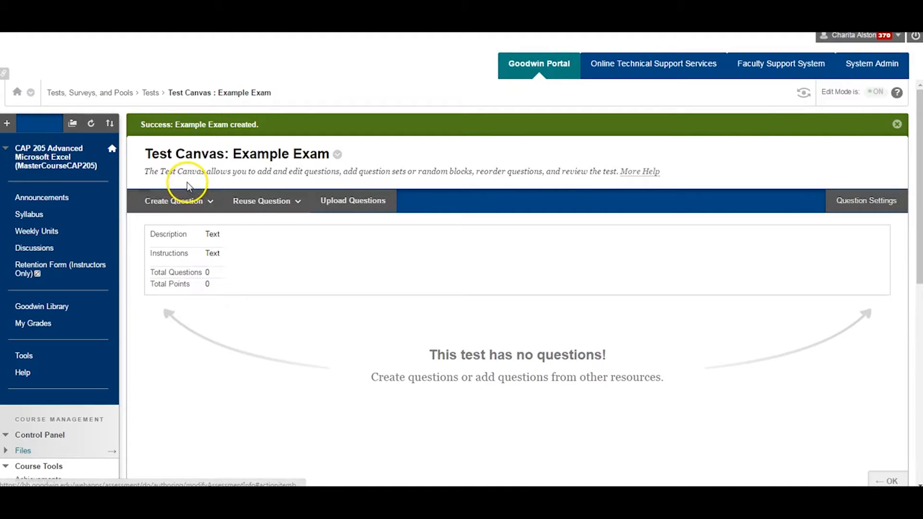
Create a Multiple Answer question in Example Exam with the question text "What are the four seasons?"
{"action": "left_click", "coordinate": [185, 201]}
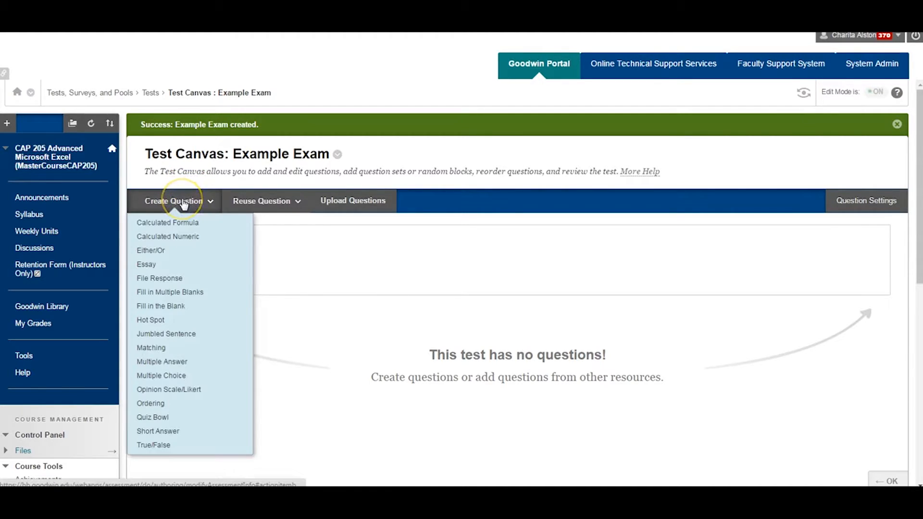
{"action": "left_click", "coordinate": [171, 309]}
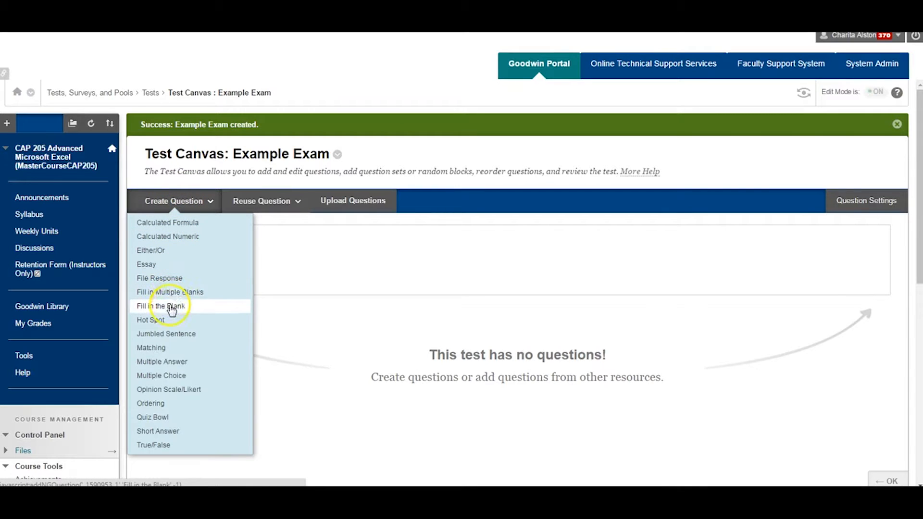
{"action": "left_click", "coordinate": [172, 376]}
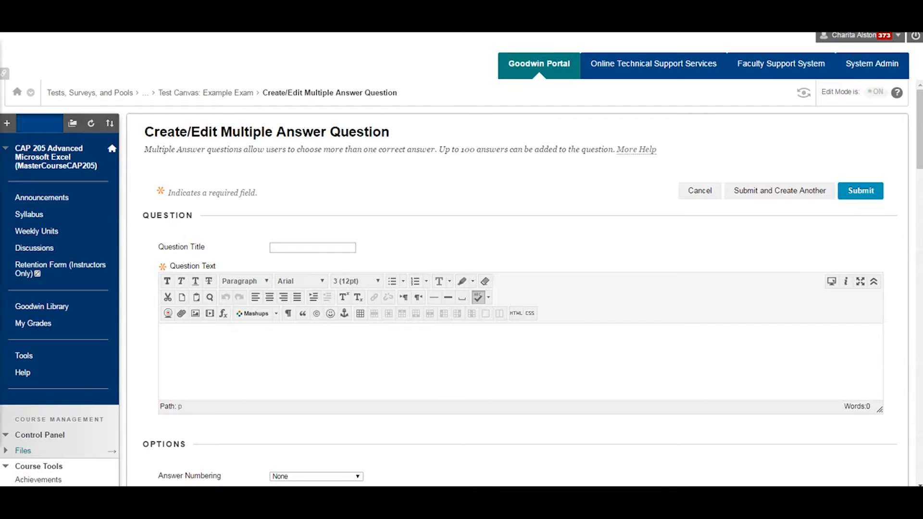
{"action": "left_click", "coordinate": [181, 344]}
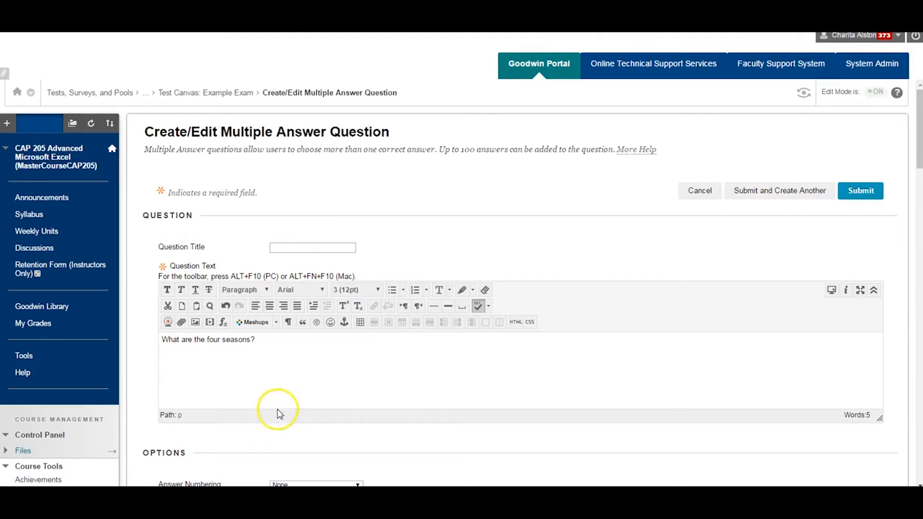
Set the question's answer numbering to Uppercase Letters (A, B, C)
{"action": "scroll", "coordinate": [300, 422], "scroll_direction": "down", "scroll_amount": 3}
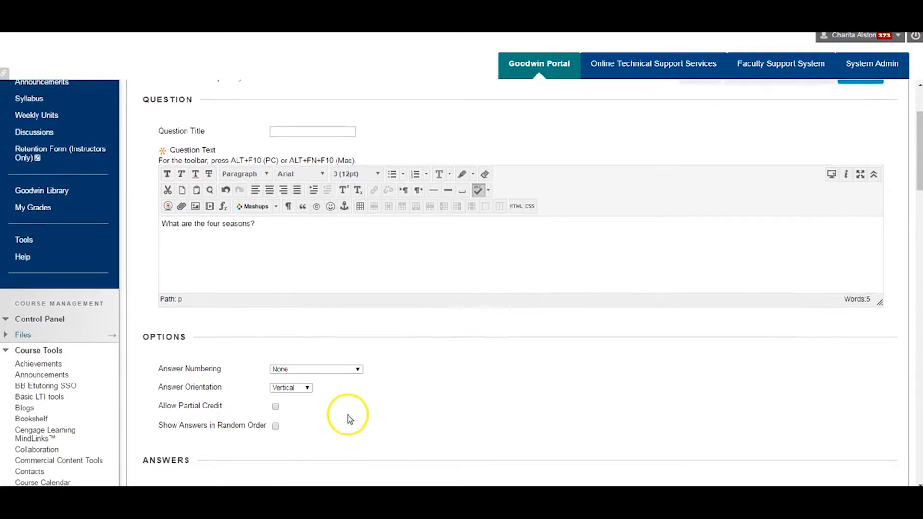
{"action": "scroll", "coordinate": [348, 416], "scroll_direction": "down", "scroll_amount": 3}
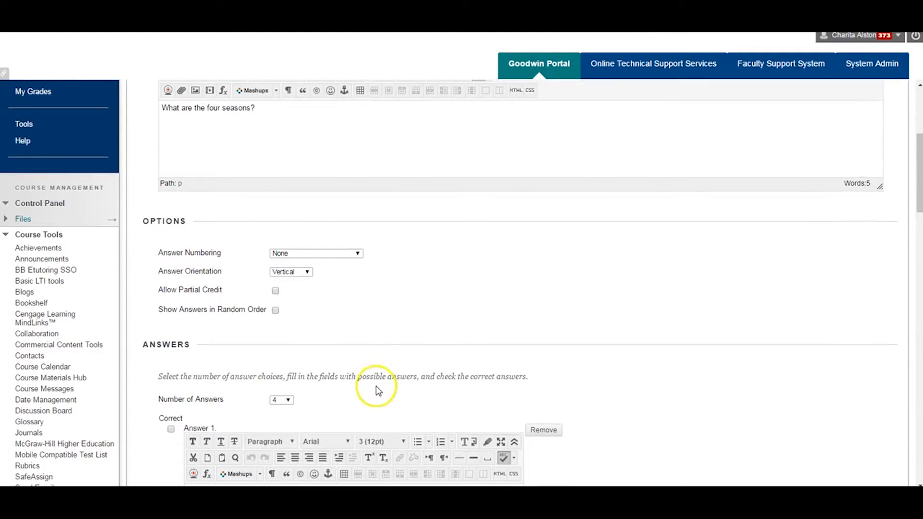
{"action": "left_click", "coordinate": [357, 254]}
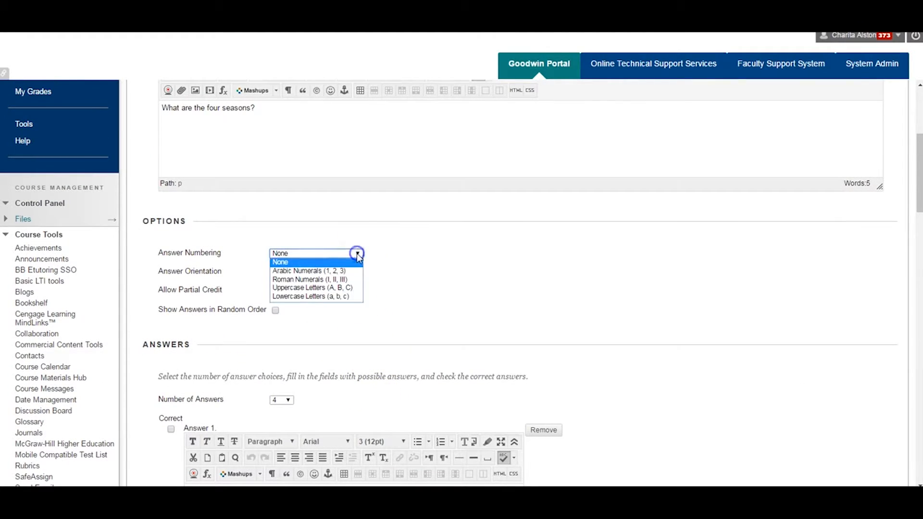
{"action": "left_click", "coordinate": [356, 272]}
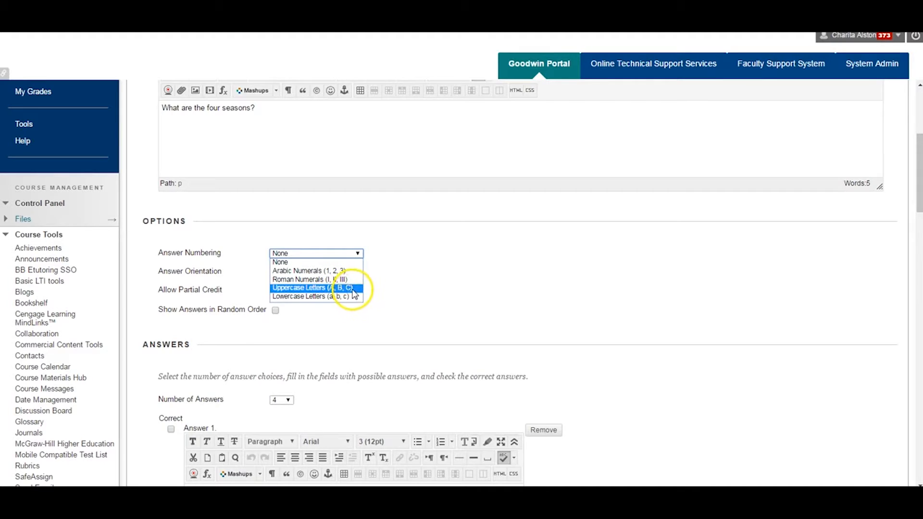
{"action": "left_click", "coordinate": [353, 288]}
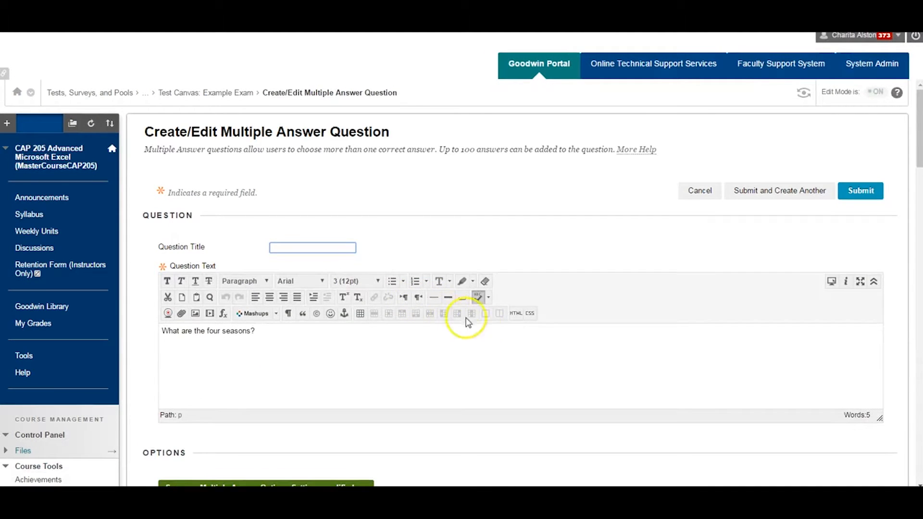
Turn on Allow Partial Credit in the question options and turn it off again
{"action": "scroll", "coordinate": [578, 390], "scroll_direction": "down", "scroll_amount": 4}
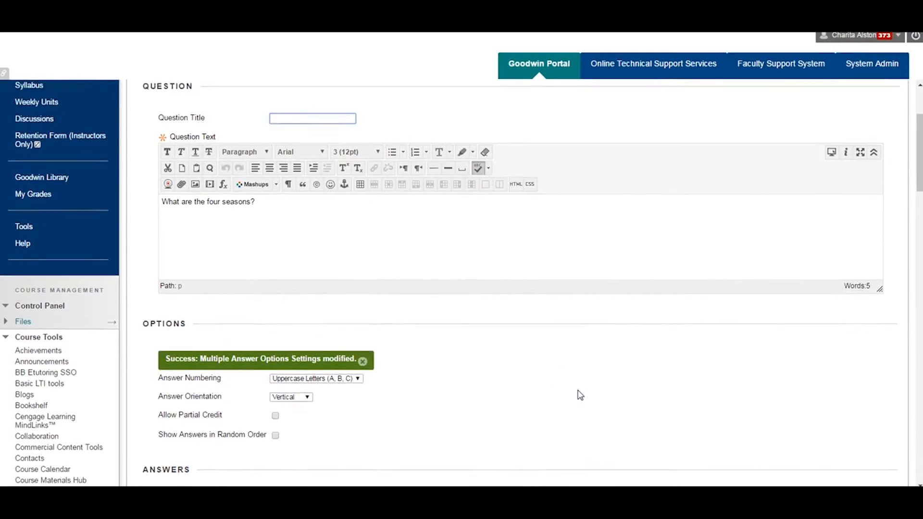
{"action": "scroll", "coordinate": [580, 395], "scroll_direction": "down", "scroll_amount": 1}
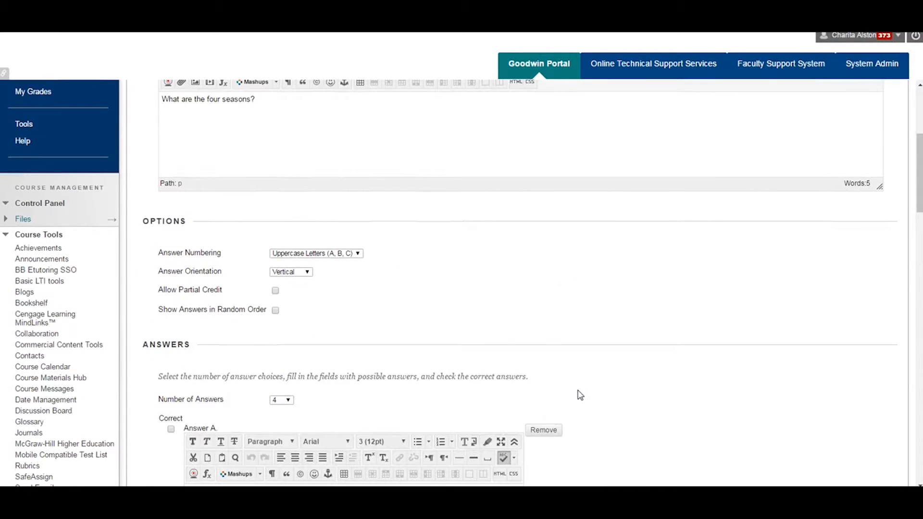
{"action": "left_click", "coordinate": [276, 291]}
{"action": "left_click", "coordinate": [276, 291]}
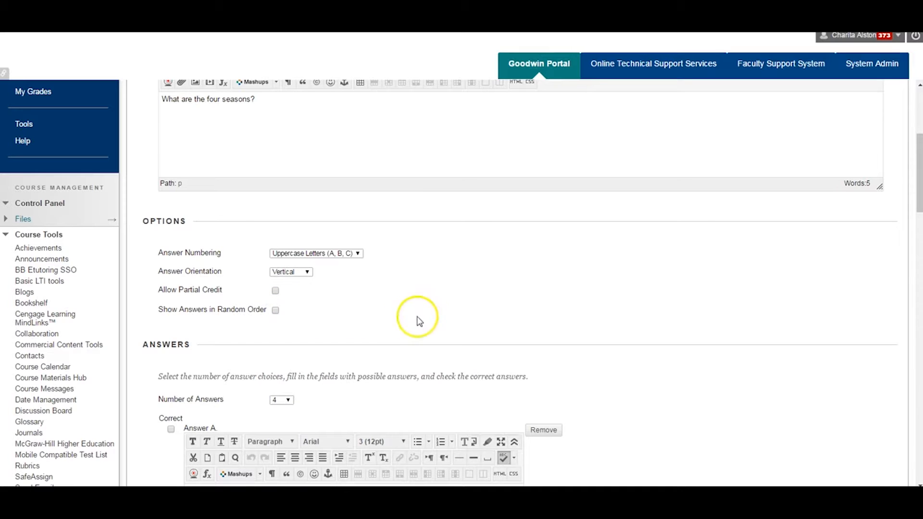
Keep the number of answers at 4, and enter "incorrect" as Answer A and "Spring, Summer, Fall, Winter" as Answer B
{"action": "scroll", "coordinate": [513, 313], "scroll_direction": "down", "scroll_amount": 1}
{"action": "scroll", "coordinate": [514, 316], "scroll_direction": "down", "scroll_amount": 2}
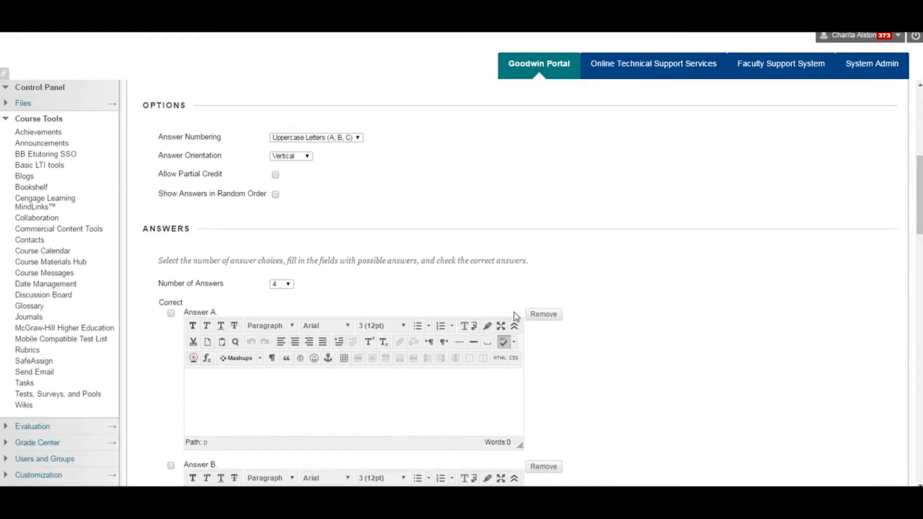
{"action": "scroll", "coordinate": [552, 317], "scroll_direction": "down", "scroll_amount": 1}
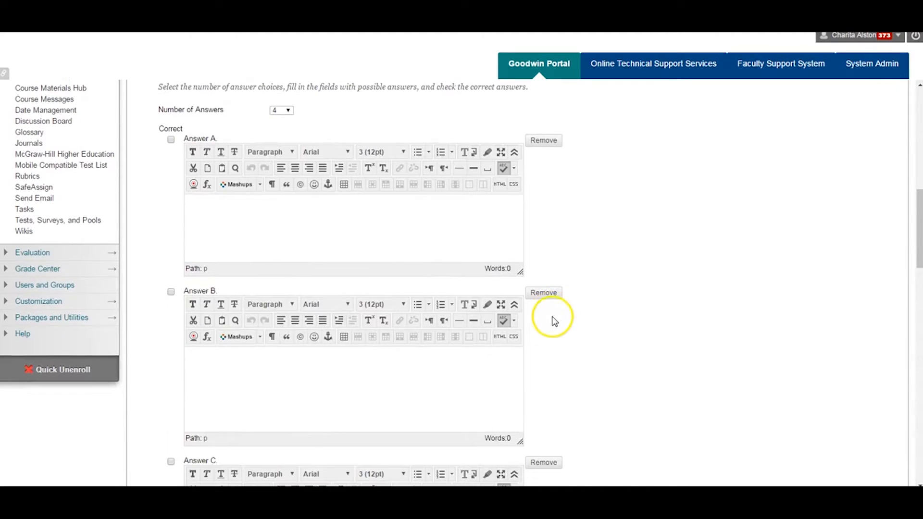
{"action": "left_click", "coordinate": [288, 111]}
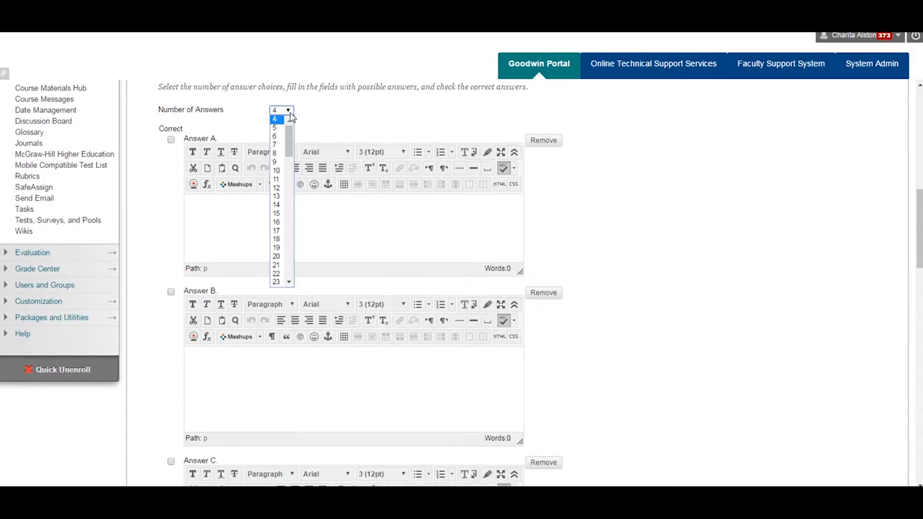
{"action": "left_click", "coordinate": [290, 117]}
{"action": "left_click", "coordinate": [286, 221]}
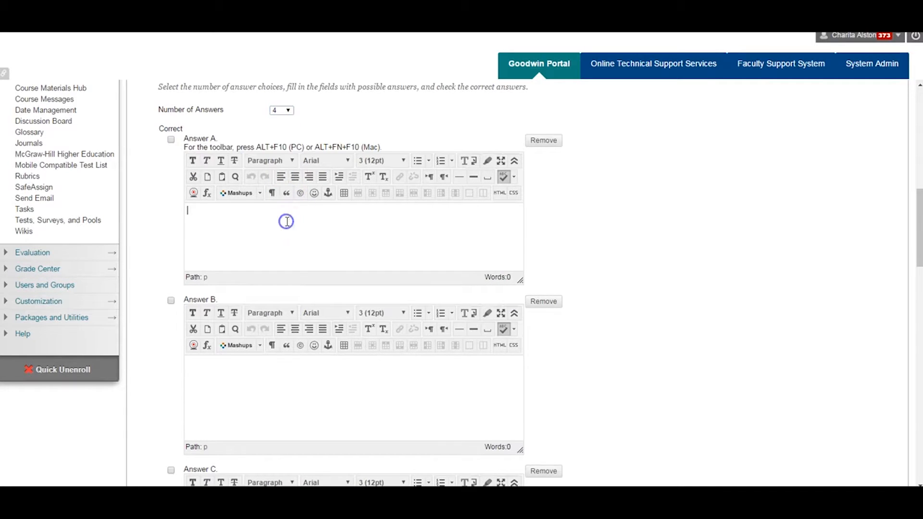
{"action": "type", "text": "incorrect"}
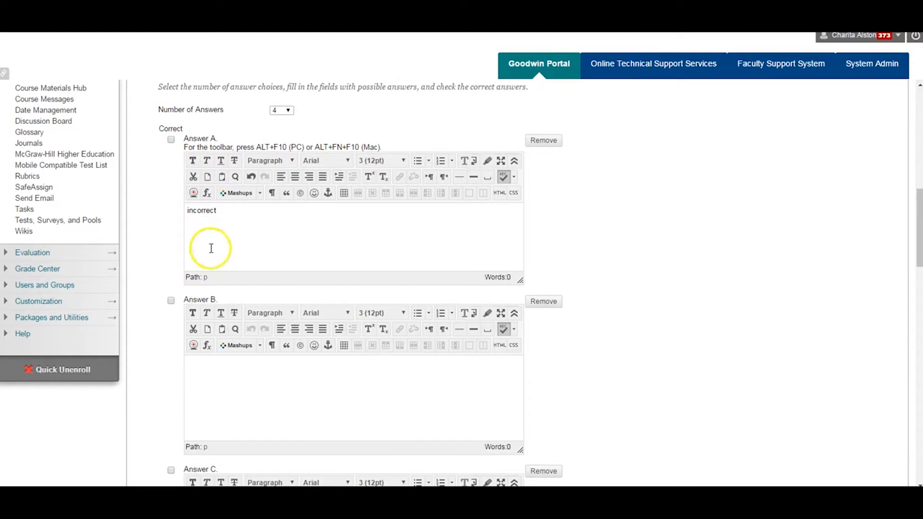
{"action": "left_click", "coordinate": [244, 381]}
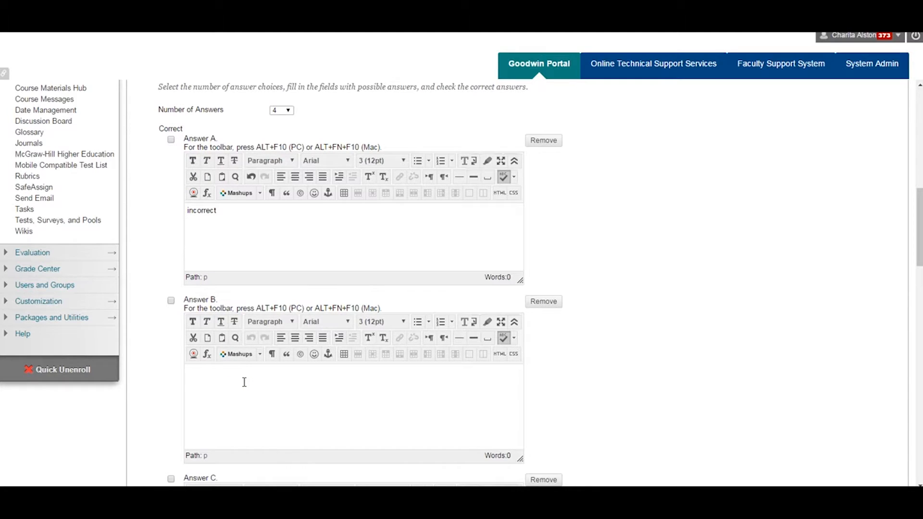
{"action": "type", "text": "Spring, Summer, Fall, Winter"}
Enter "incorrect" as the text of both Answer C and Answer D
{"action": "scroll", "coordinate": [244, 382], "scroll_direction": "down", "scroll_amount": 4}
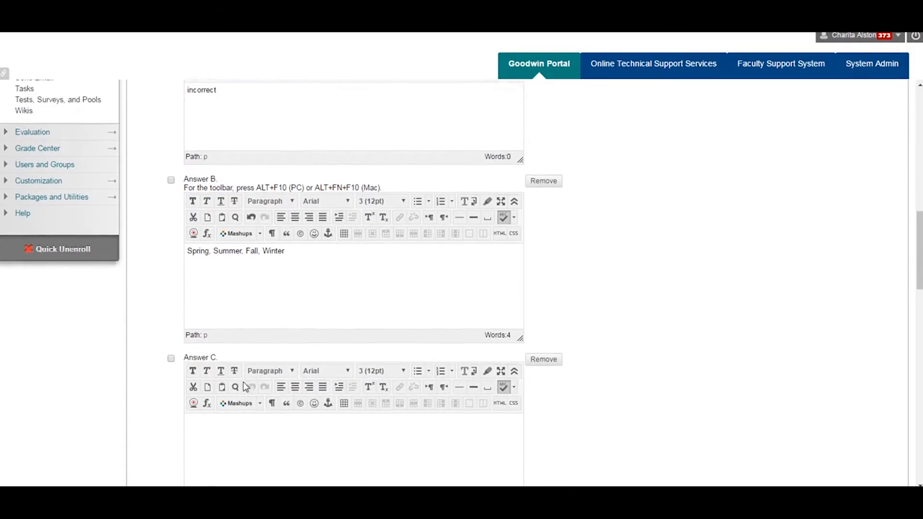
{"action": "left_click", "coordinate": [243, 382]}
{"action": "type", "text": "incorrect"}
{"action": "scroll", "coordinate": [244, 382], "scroll_direction": "down", "scroll_amount": 4}
{"action": "left_click", "coordinate": [243, 390]}
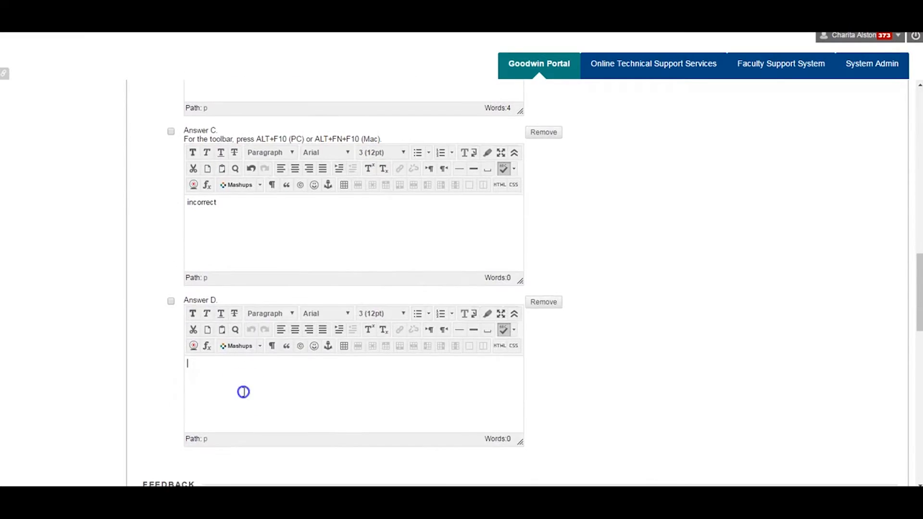
{"action": "type", "text": "incorrect"}
Mark Answer B as the correct answer and submit the question
{"action": "scroll", "coordinate": [249, 384], "scroll_direction": "up", "scroll_amount": 6}
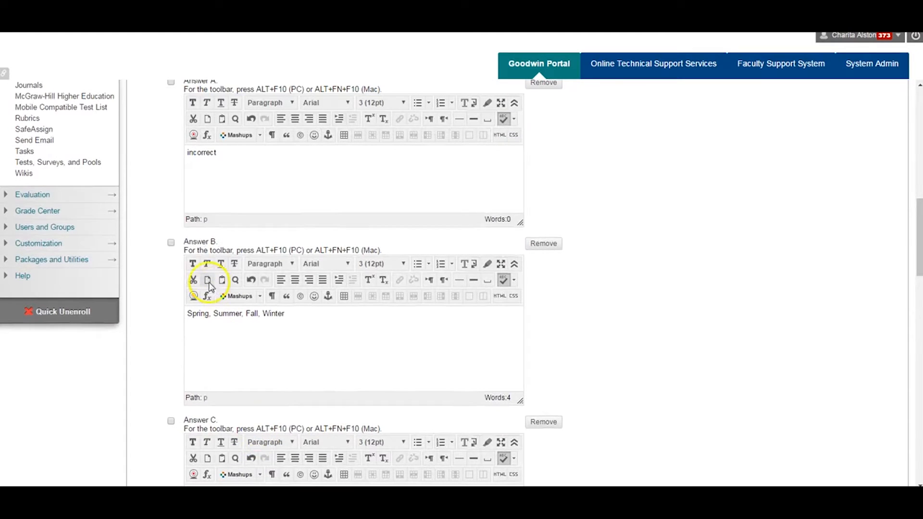
{"action": "left_click", "coordinate": [171, 242]}
{"action": "left_click_drag", "start_coordinate": [918, 245], "coordinate": [918, 450]}
{"action": "left_click", "coordinate": [862, 462]}
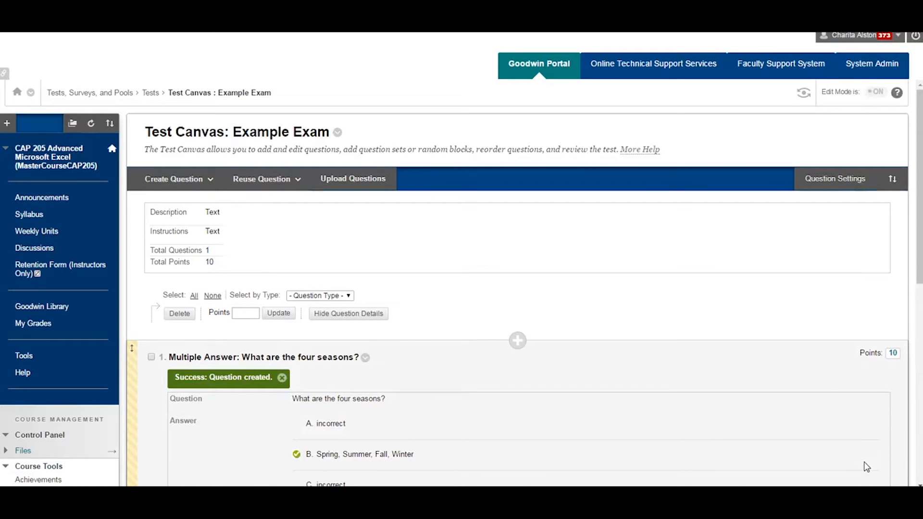
Review the created question, the available question types, and the test's total questions and points
{"action": "scroll", "coordinate": [867, 466], "scroll_direction": "down", "scroll_amount": 3}
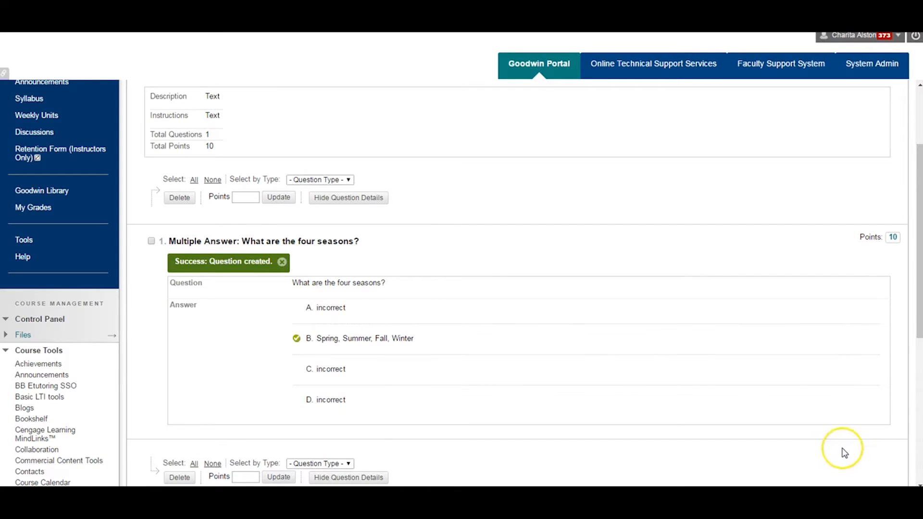
{"action": "scroll", "coordinate": [844, 453], "scroll_direction": "up", "scroll_amount": 1}
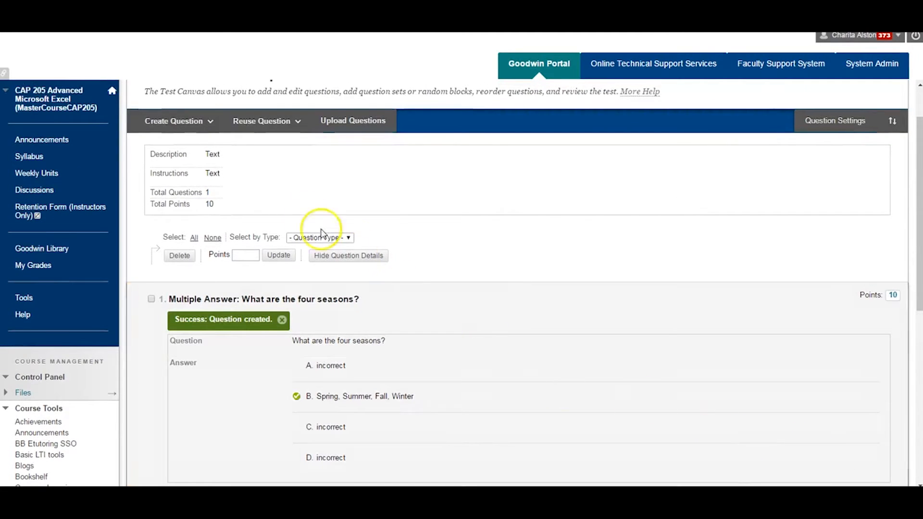
{"action": "left_click", "coordinate": [184, 121]}
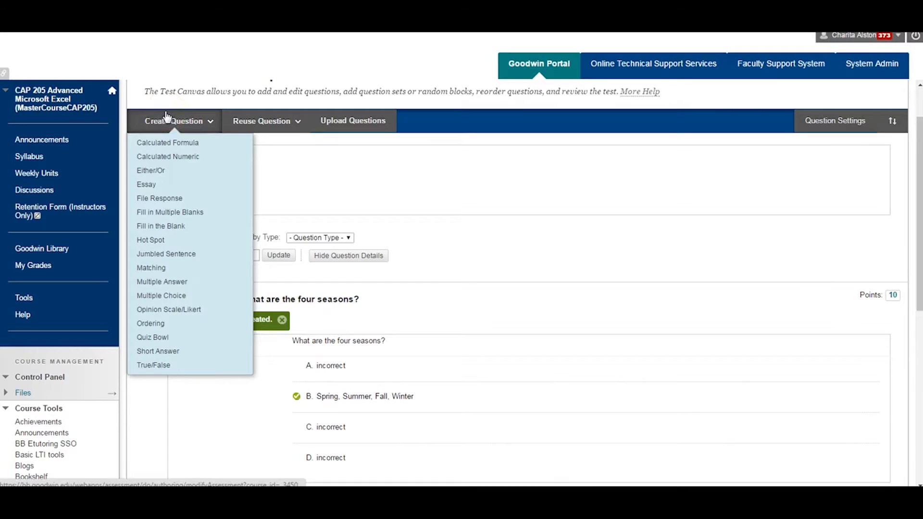
{"action": "left_click", "coordinate": [210, 120]}
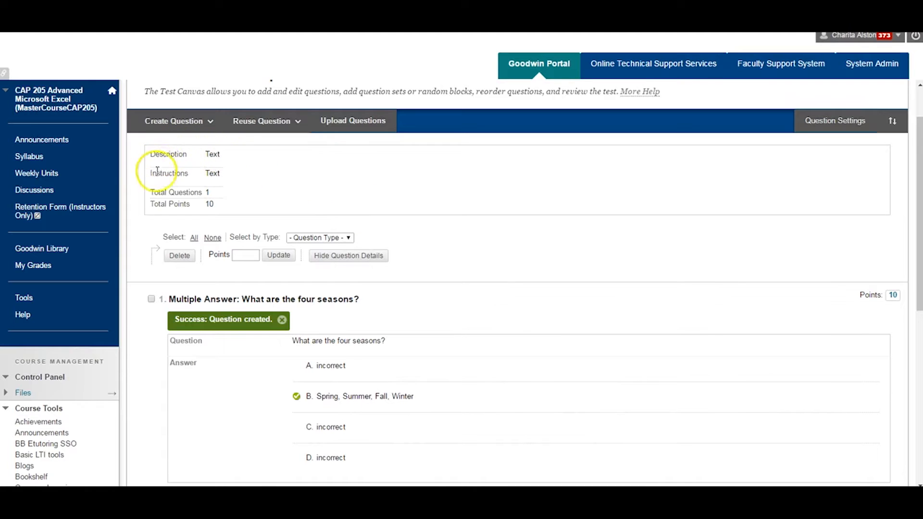
{"action": "left_click", "coordinate": [209, 121]}
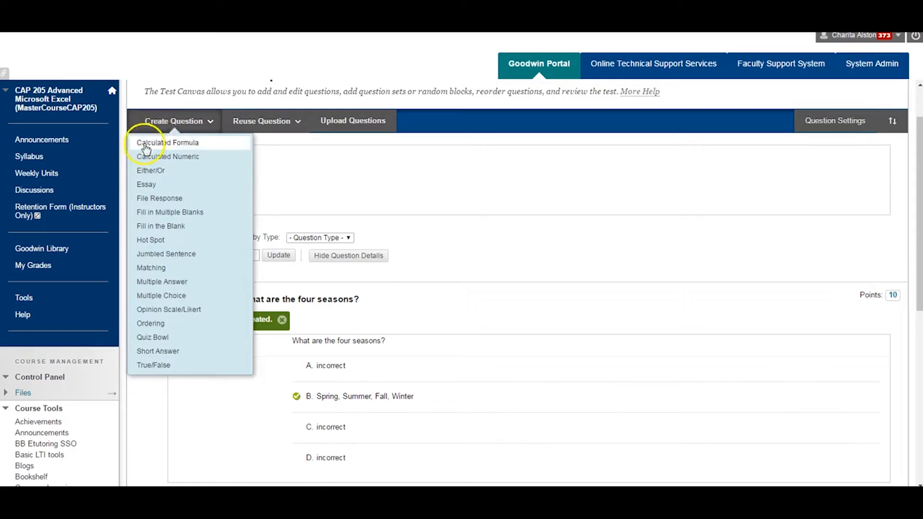
{"action": "left_click_drag", "start_coordinate": [154, 193], "coordinate": [217, 201]}
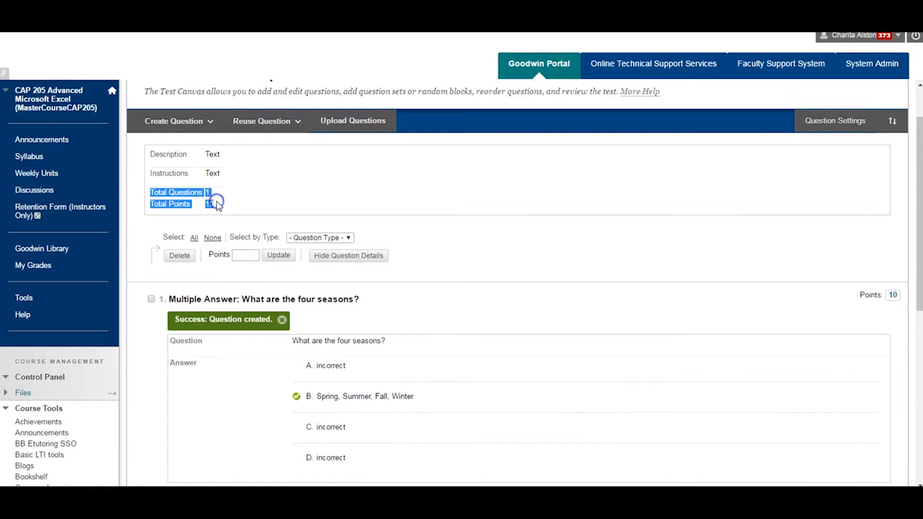
{"action": "left_click", "coordinate": [217, 200]}
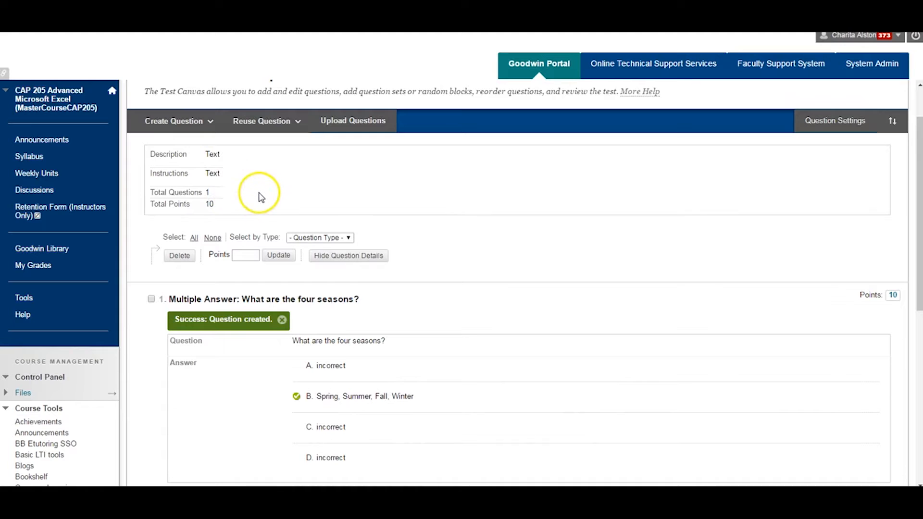
Set the points of the four seasons question to 50 and submit the change
{"action": "scroll", "coordinate": [377, 209], "scroll_direction": "down", "scroll_amount": 2}
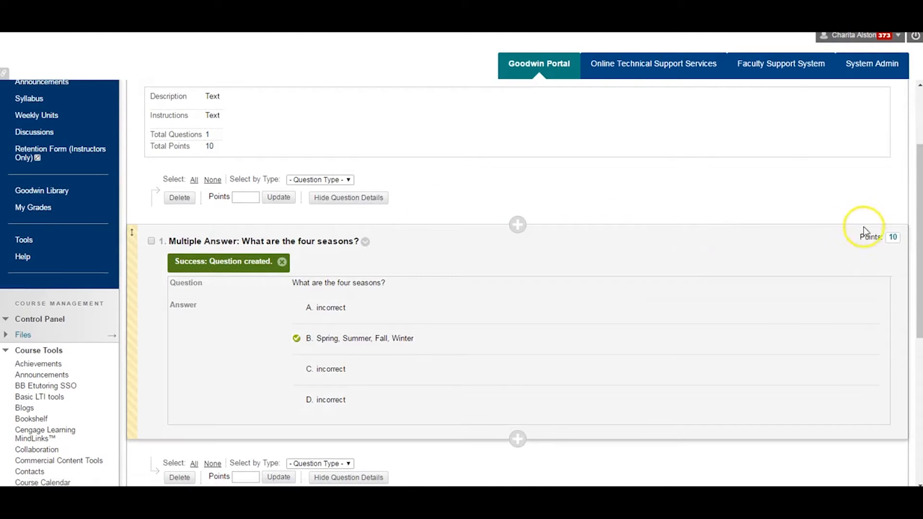
{"action": "left_click", "coordinate": [892, 239]}
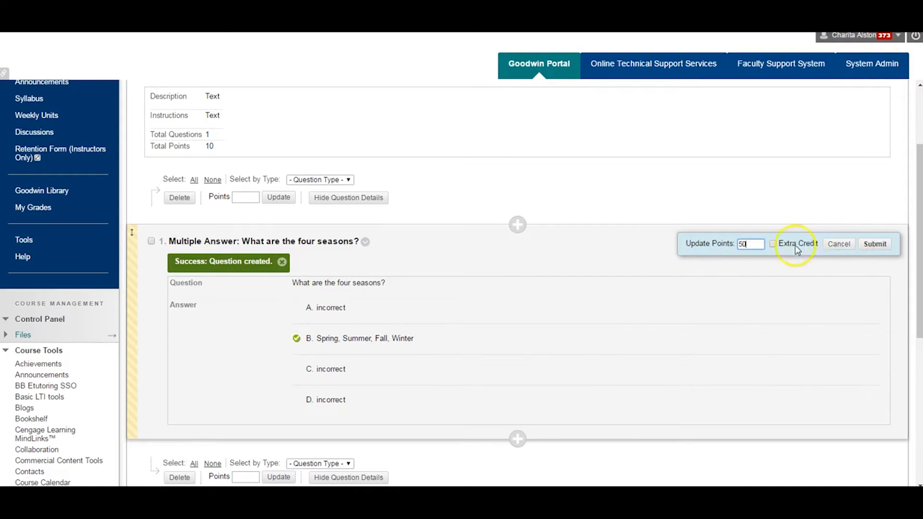
{"action": "left_click", "coordinate": [864, 249]}
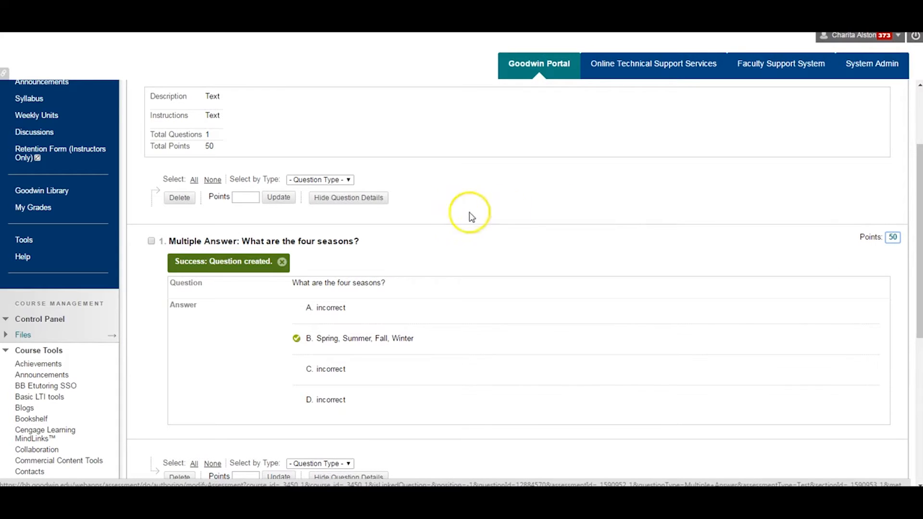
Select all questions in the test and update their points to 10
{"action": "left_click", "coordinate": [194, 181]}
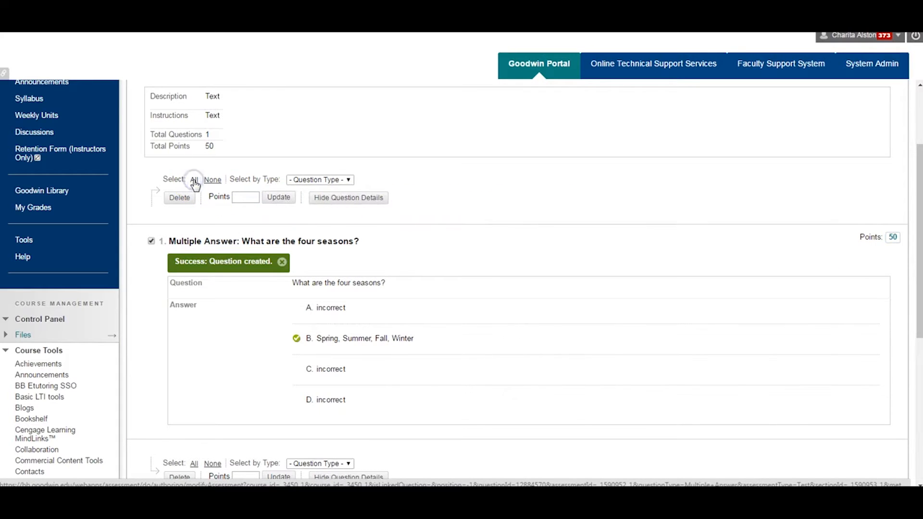
{"action": "left_click", "coordinate": [240, 197]}
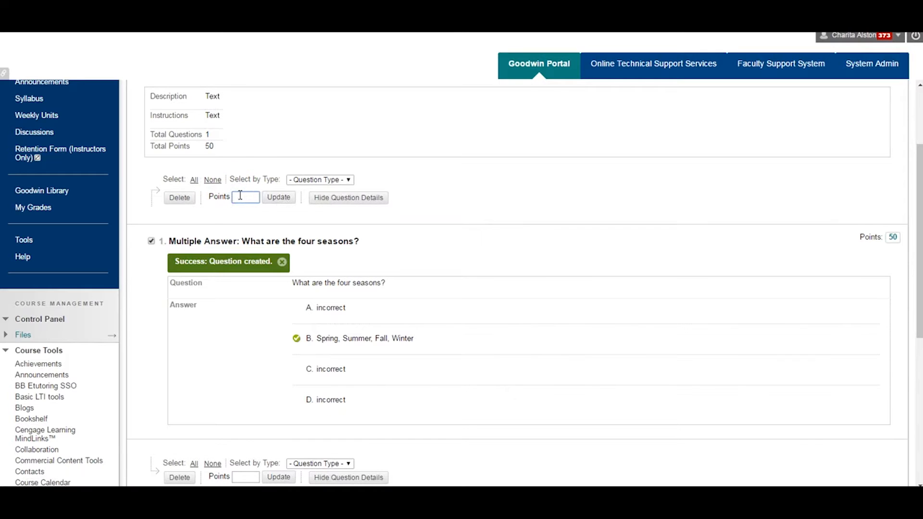
{"action": "type", "text": "10"}
{"action": "left_click", "coordinate": [274, 197]}
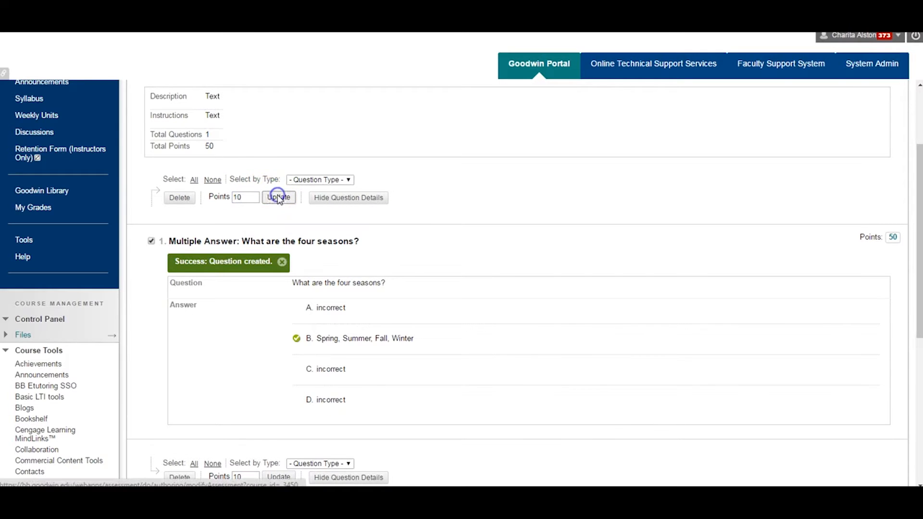
{"action": "mouse_move", "coordinate": [279, 200]}
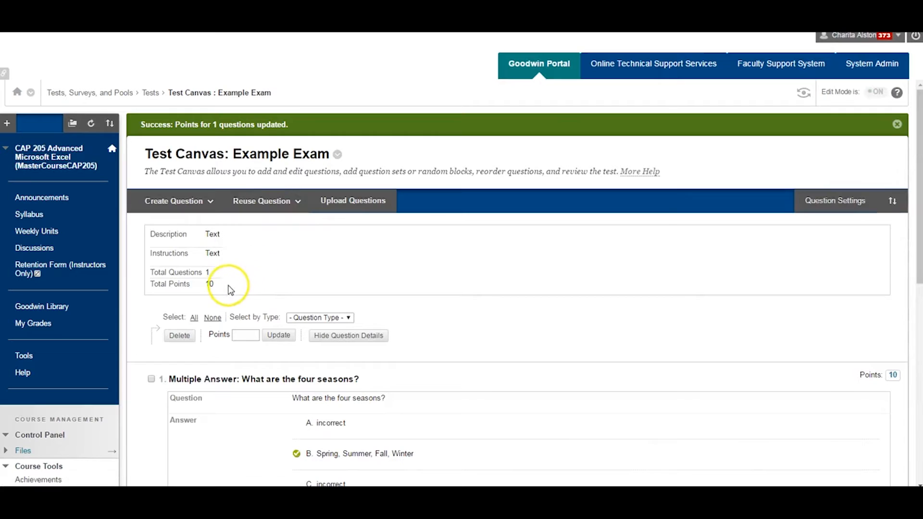
Set the points of the four seasons question to 100 with the bulk points update
{"action": "left_click", "coordinate": [240, 335]}
{"action": "type", "text": "100"}
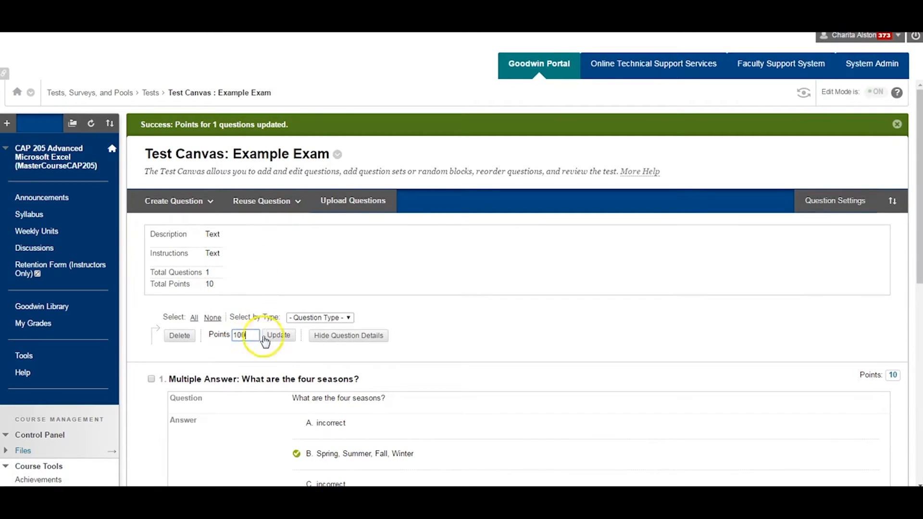
{"action": "left_click", "coordinate": [266, 338]}
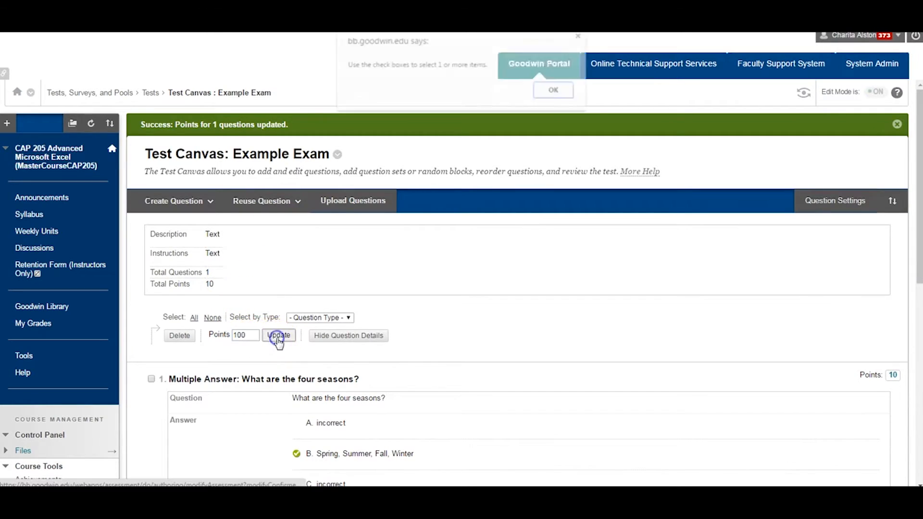
{"action": "left_click", "coordinate": [554, 92]}
{"action": "left_click", "coordinate": [150, 378]}
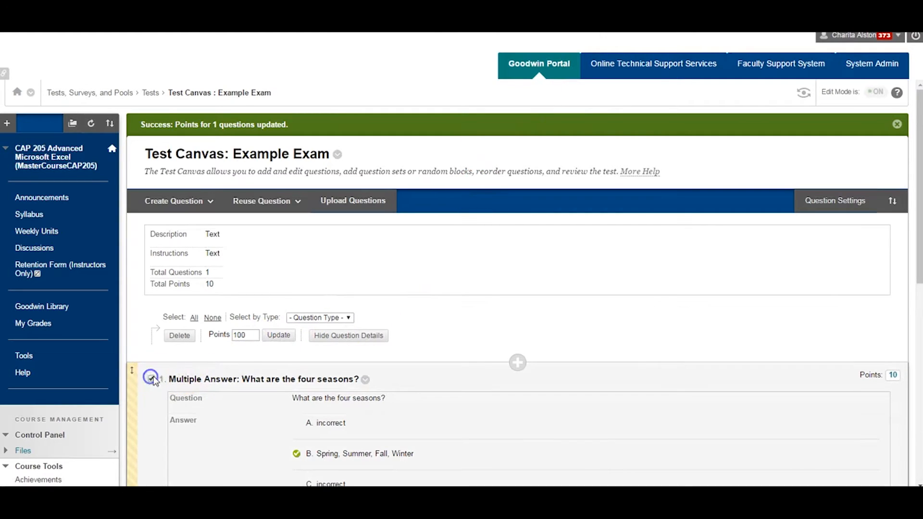
{"action": "left_click", "coordinate": [279, 335]}
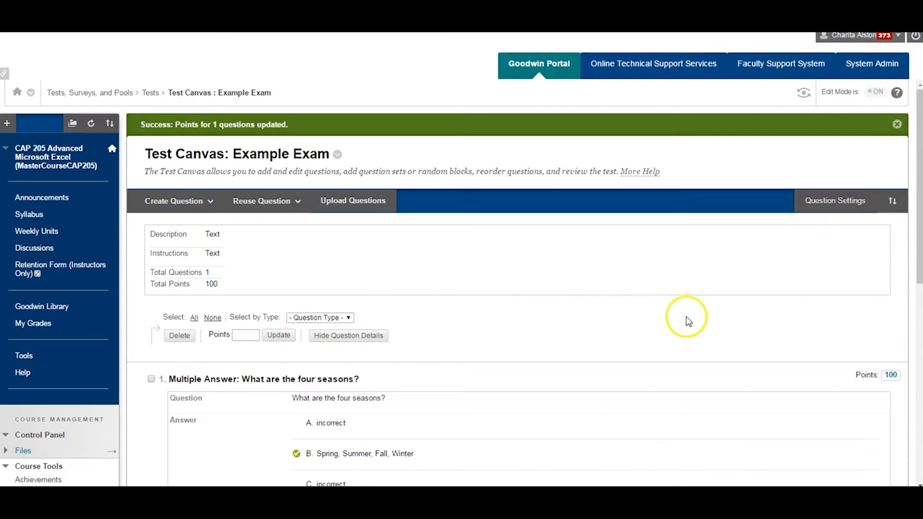
Finish editing the test canvas and check the deployment status of Example Exam in the Tests list
{"action": "scroll", "coordinate": [916, 264], "scroll_direction": "down", "scroll_amount": 3}
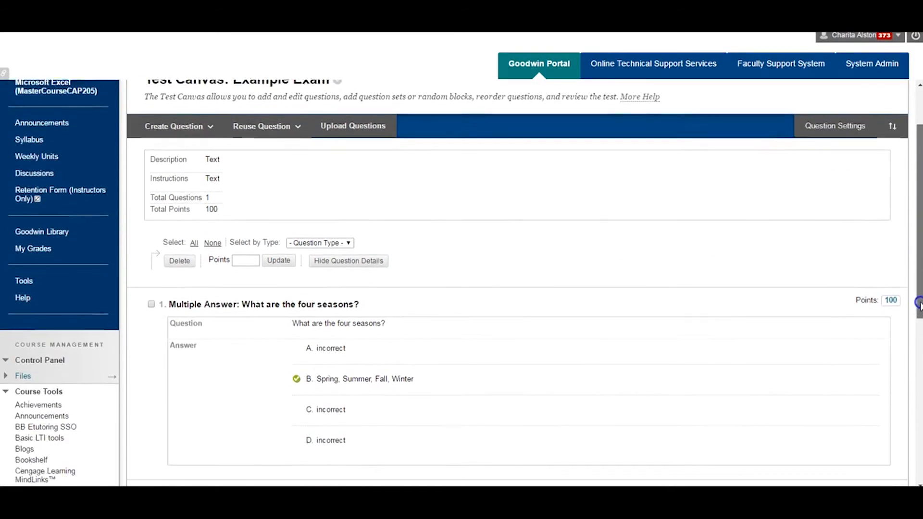
{"action": "scroll", "coordinate": [913, 403], "scroll_direction": "down", "scroll_amount": 3}
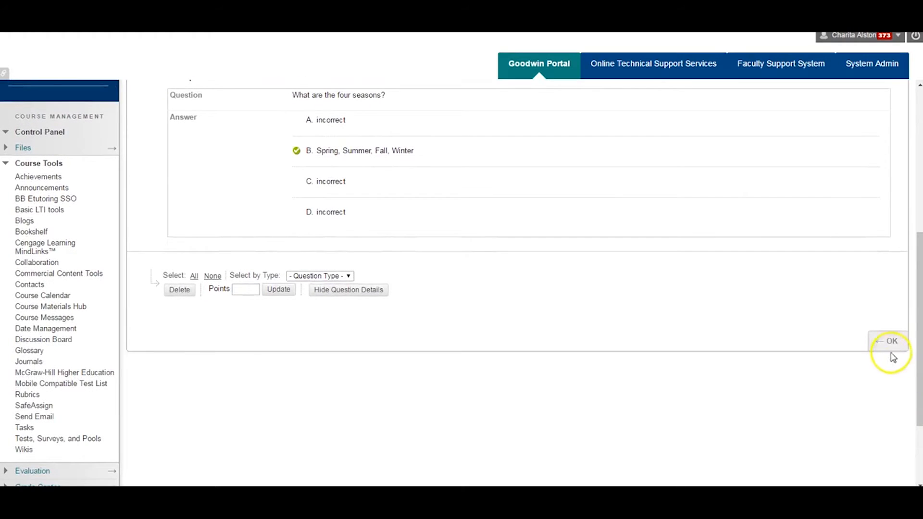
{"action": "left_click", "coordinate": [887, 342]}
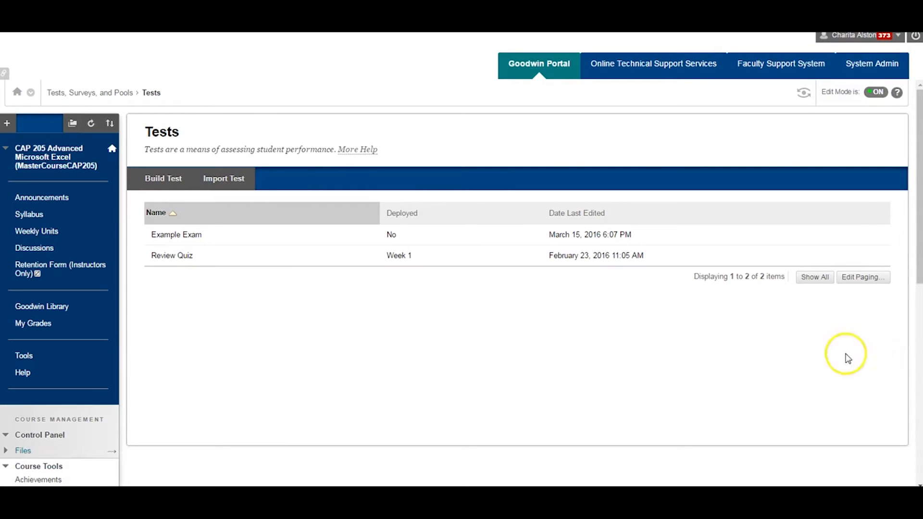
{"action": "mouse_move", "coordinate": [160, 241]}
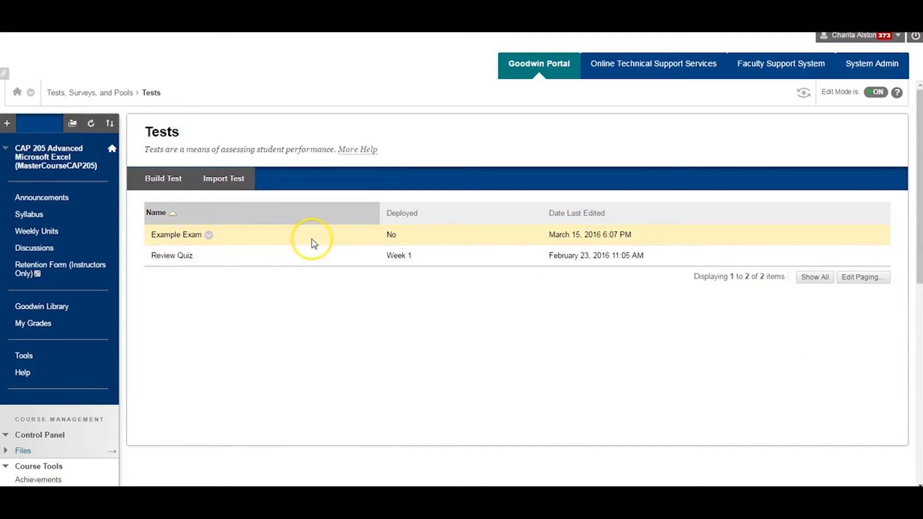
{"action": "double_click", "coordinate": [393, 234]}
{"action": "left_click", "coordinate": [404, 237]}
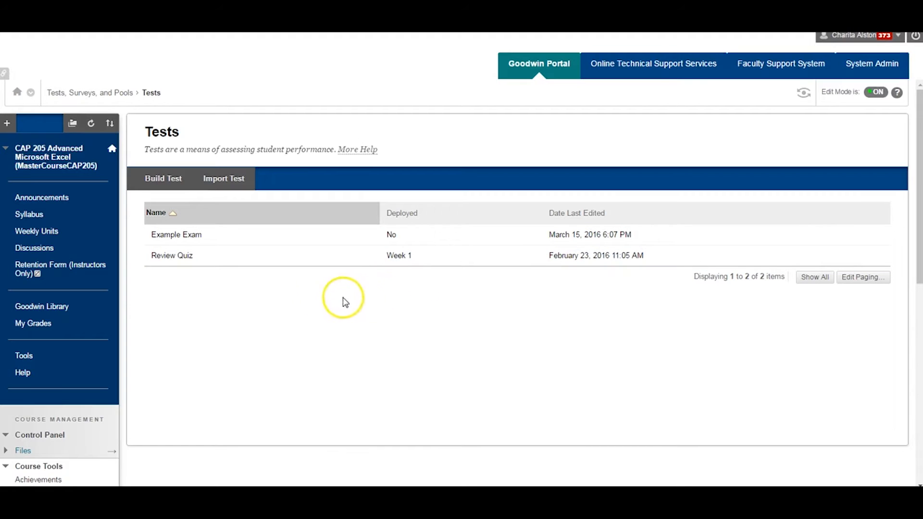
Deploy the existing Example Exam test to the Week 1 folder in Weekly Units
{"action": "left_click", "coordinate": [54, 237]}
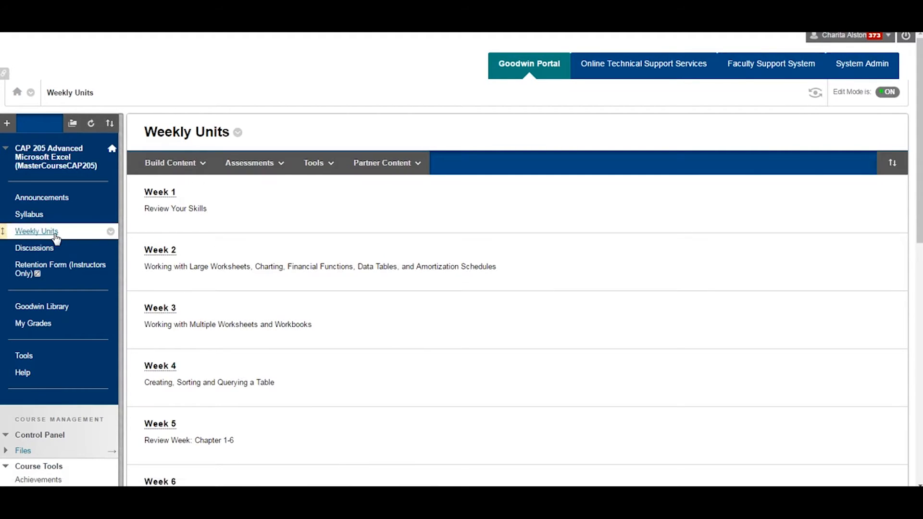
{"action": "left_click", "coordinate": [160, 193]}
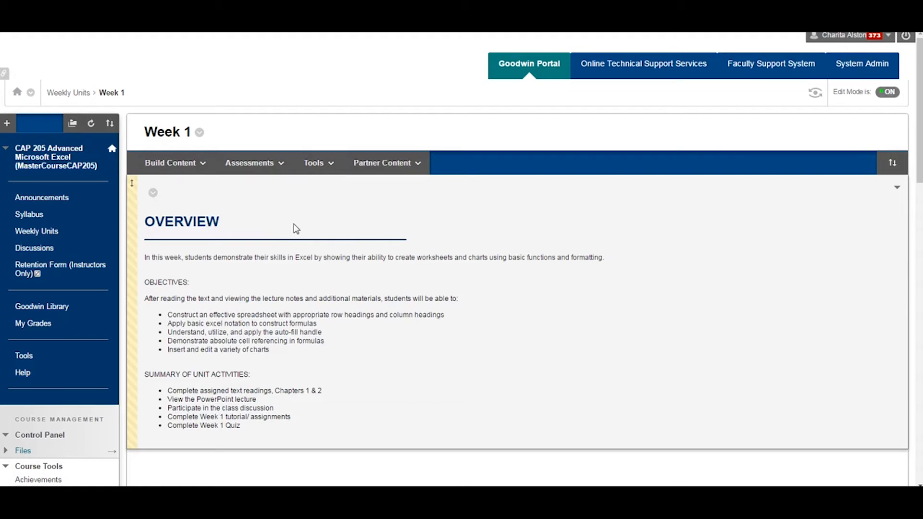
{"action": "left_click", "coordinate": [255, 163]}
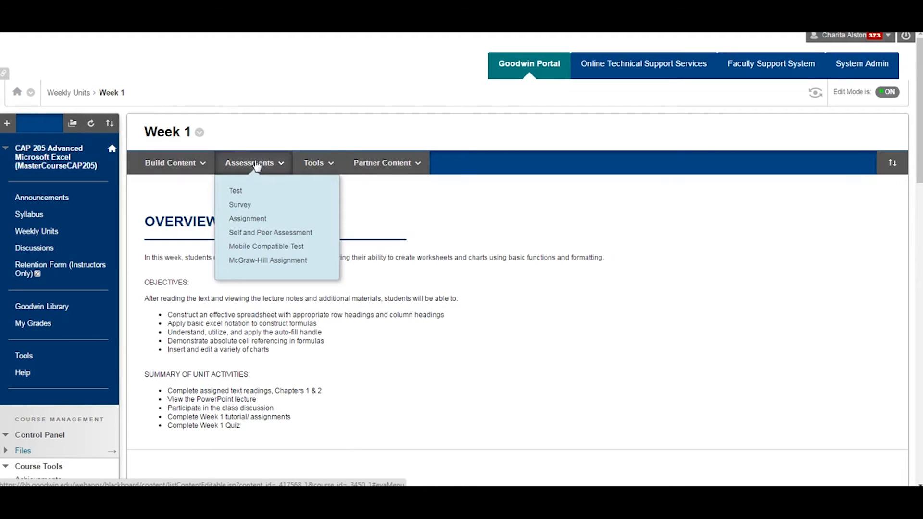
{"action": "left_click", "coordinate": [242, 194]}
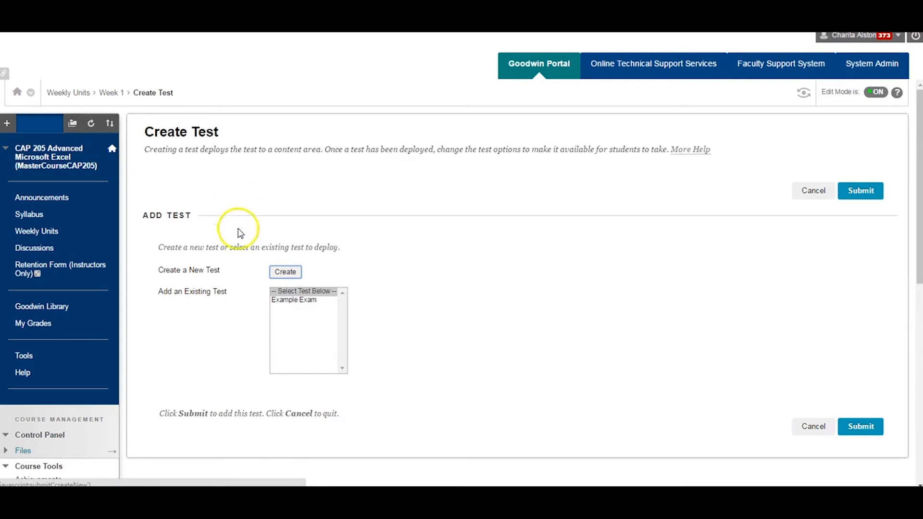
{"action": "left_click", "coordinate": [284, 300]}
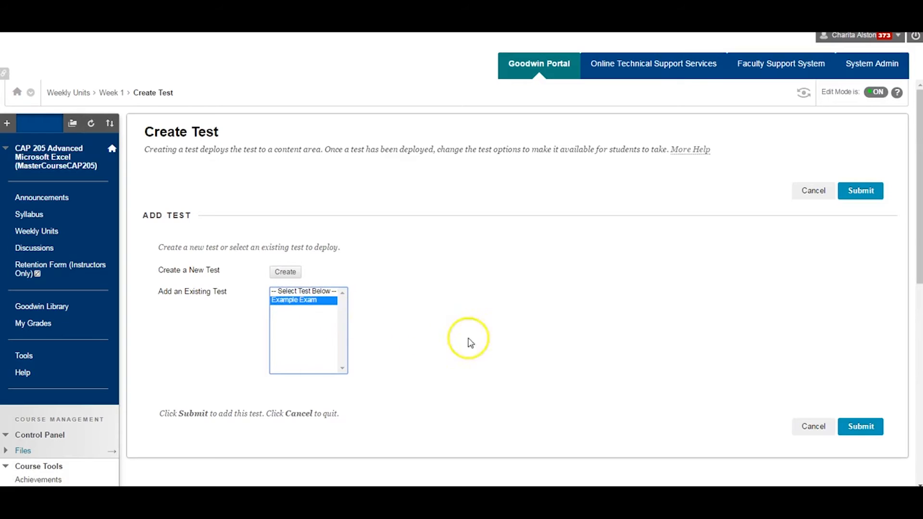
{"action": "left_click", "coordinate": [868, 429]}
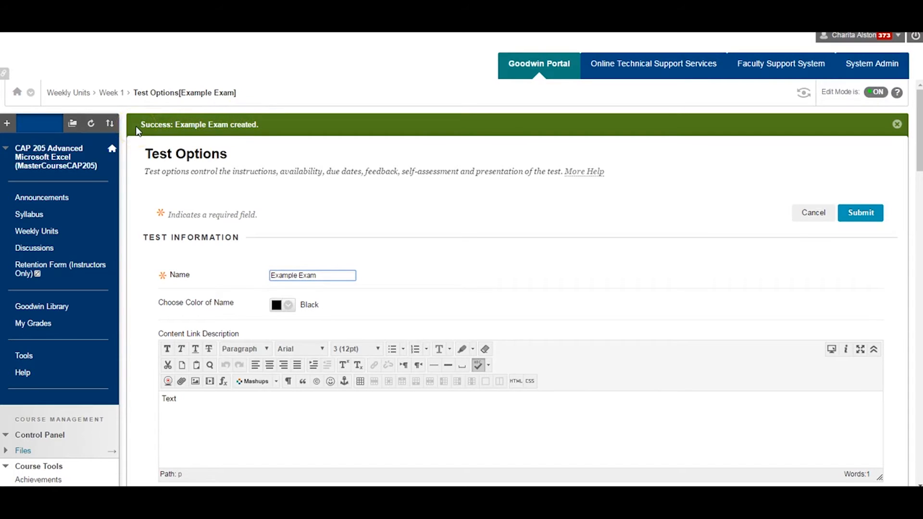
Clear the text from the test's content link description
{"action": "scroll", "coordinate": [136, 168], "scroll_direction": "down", "scroll_amount": 2}
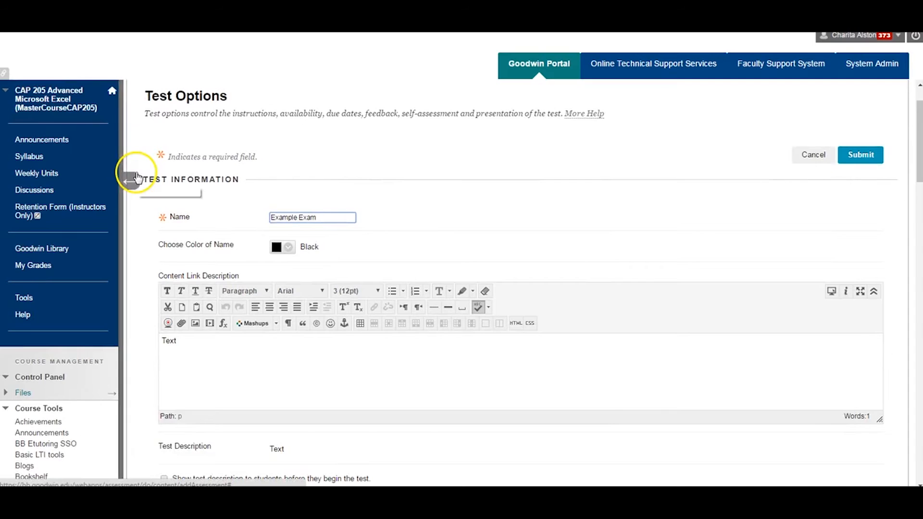
{"action": "scroll", "coordinate": [137, 177], "scroll_direction": "down", "scroll_amount": 3}
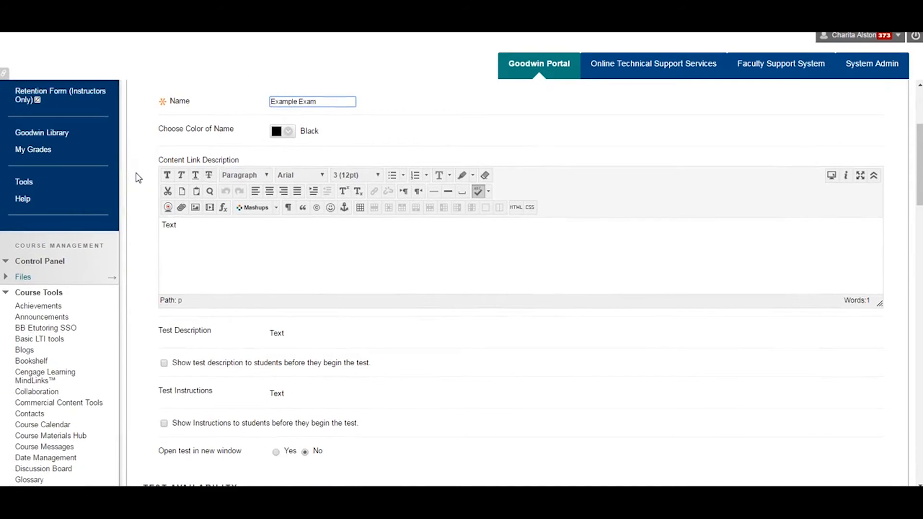
{"action": "left_click_drag", "start_coordinate": [179, 224], "coordinate": [159, 226]}
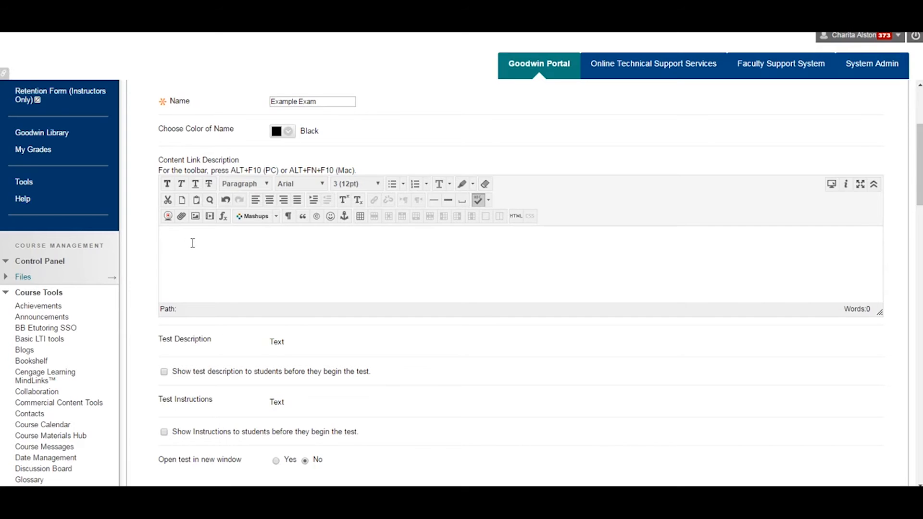
Try the link availability, new announcement and multiple attempts options, returning the first two to No and multiple attempts to off
{"action": "scroll", "coordinate": [197, 240], "scroll_direction": "down", "scroll_amount": 1}
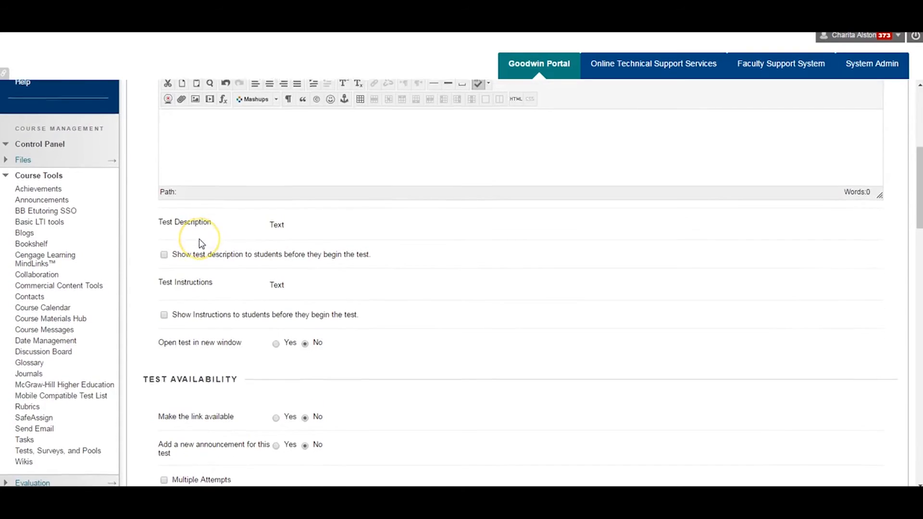
{"action": "scroll", "coordinate": [201, 244], "scroll_direction": "down", "scroll_amount": 3}
{"action": "scroll", "coordinate": [202, 243], "scroll_direction": "down", "scroll_amount": 2}
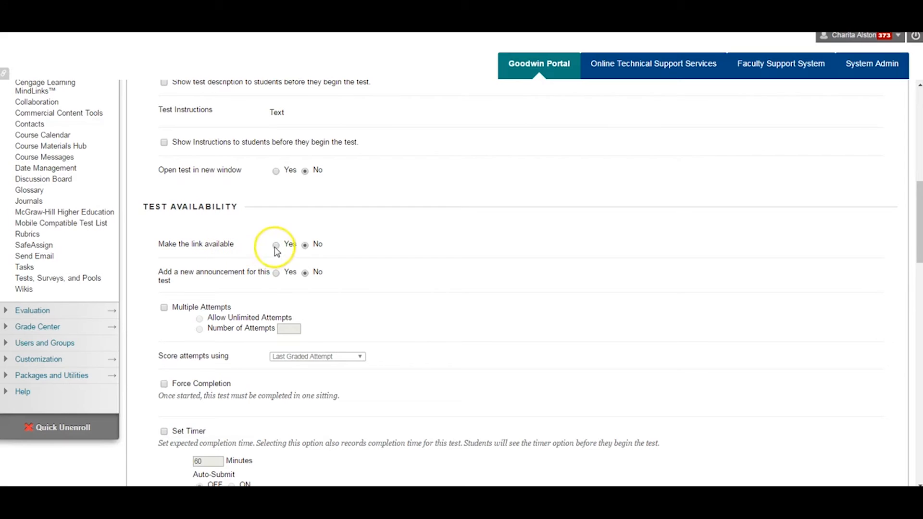
{"action": "left_click", "coordinate": [304, 245]}
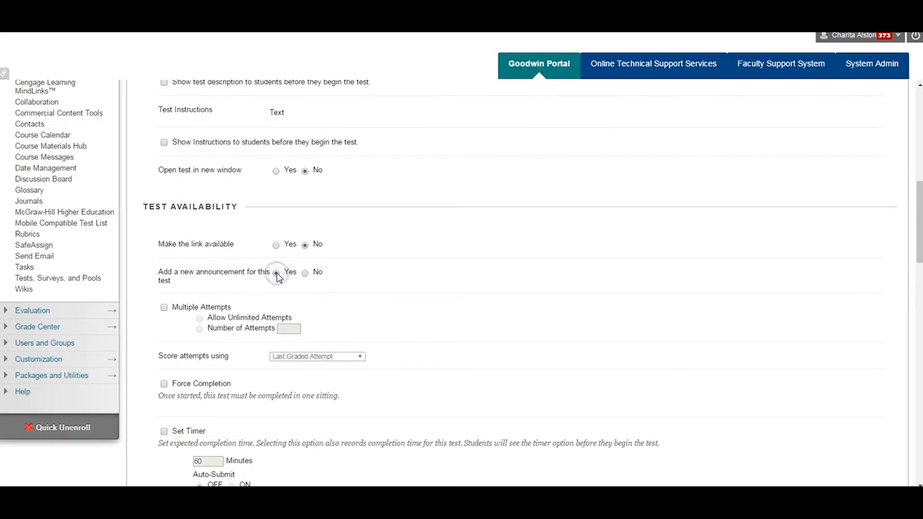
{"action": "left_click", "coordinate": [303, 273]}
{"action": "left_click", "coordinate": [164, 308]}
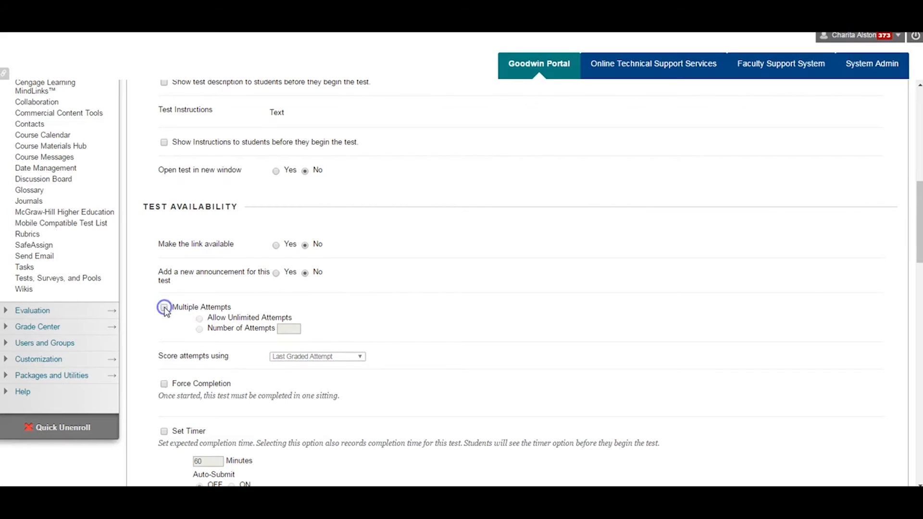
Review the remaining test options, from force completion and timer through due date and self-assessment to results, feedback and test presentation
{"action": "scroll", "coordinate": [166, 312], "scroll_direction": "down", "scroll_amount": 3}
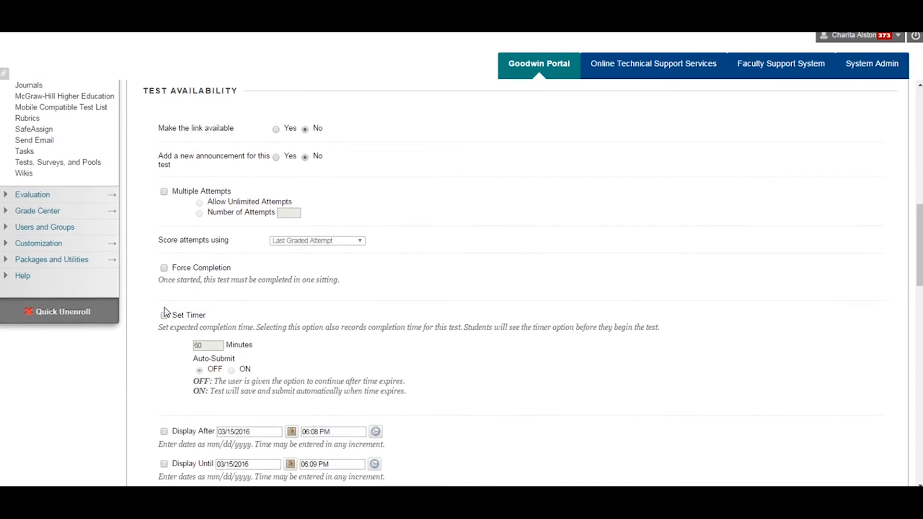
{"action": "scroll", "coordinate": [165, 312], "scroll_direction": "down", "scroll_amount": 2}
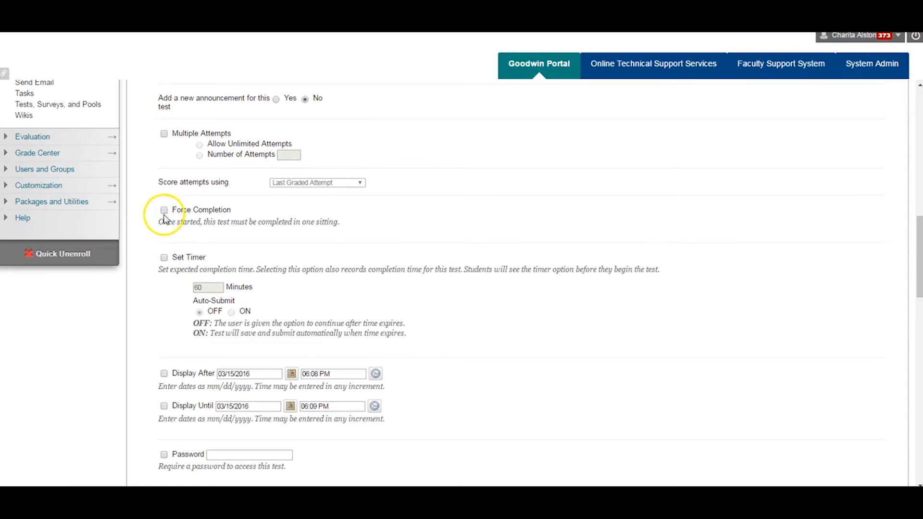
{"action": "scroll", "coordinate": [165, 222], "scroll_direction": "down", "scroll_amount": 1}
{"action": "scroll", "coordinate": [166, 225], "scroll_direction": "down", "scroll_amount": 1}
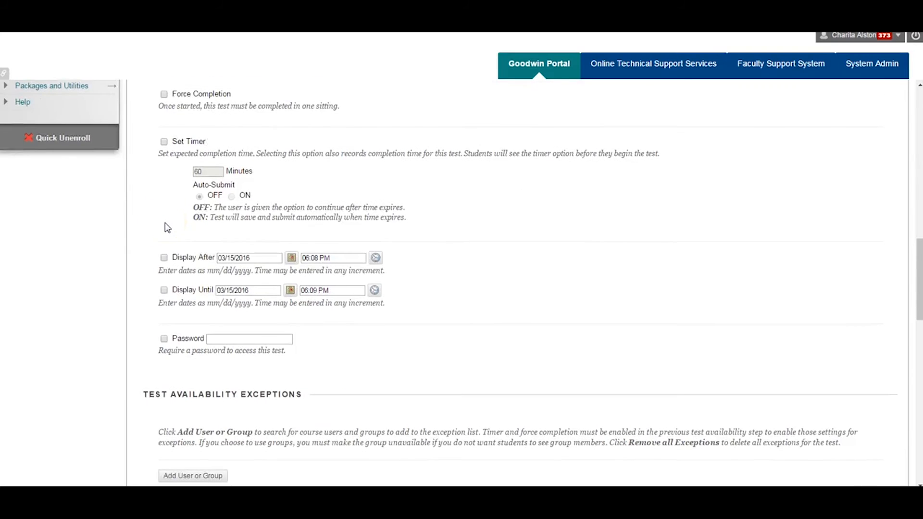
{"action": "scroll", "coordinate": [166, 227], "scroll_direction": "down", "scroll_amount": 1}
{"action": "scroll", "coordinate": [165, 228], "scroll_direction": "down", "scroll_amount": 3}
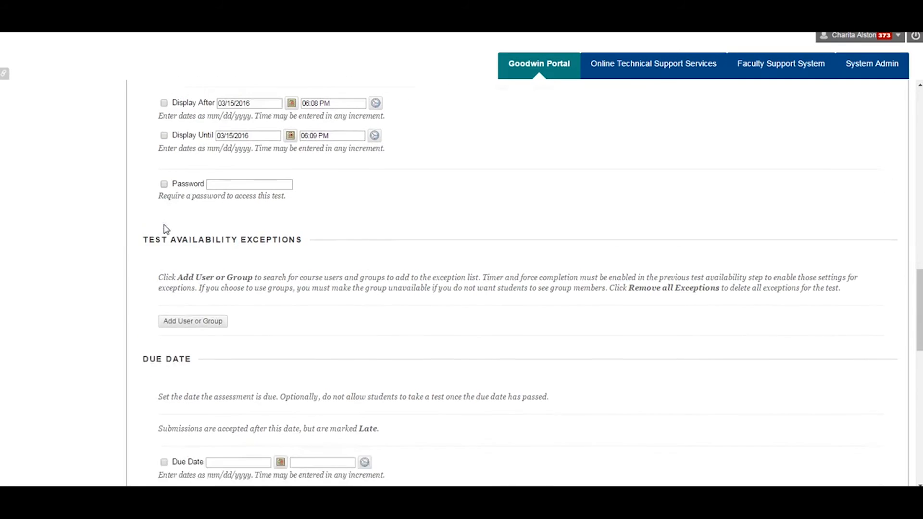
{"action": "scroll", "coordinate": [165, 229], "scroll_direction": "down", "scroll_amount": 1}
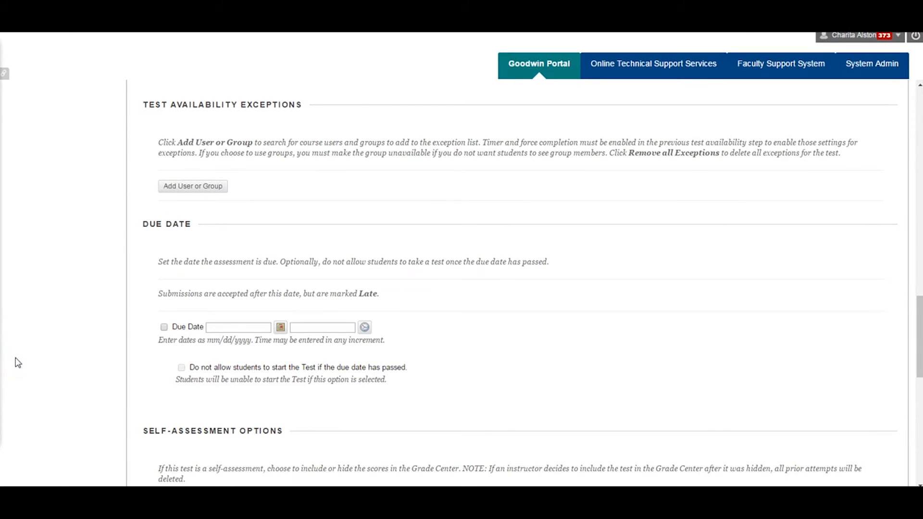
{"action": "scroll", "coordinate": [35, 365], "scroll_direction": "down", "scroll_amount": 2}
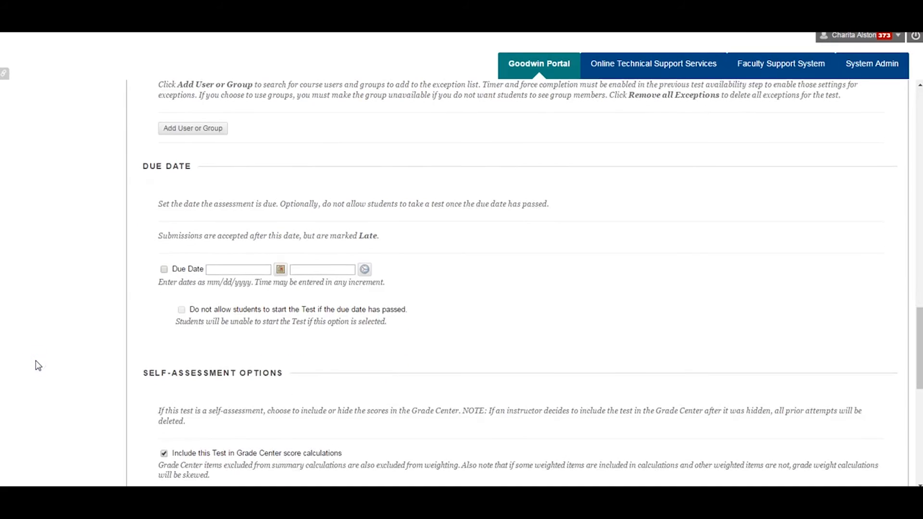
{"action": "scroll", "coordinate": [38, 365], "scroll_direction": "down", "scroll_amount": 3}
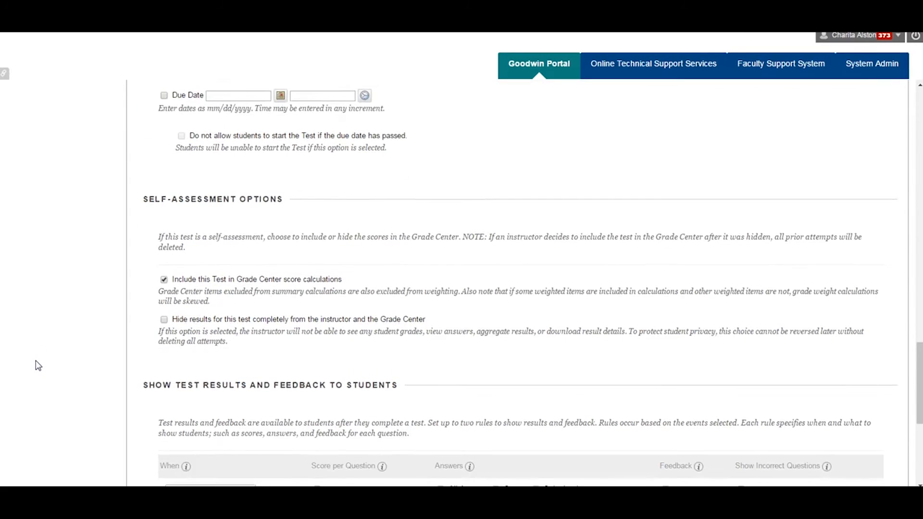
{"action": "scroll", "coordinate": [38, 365], "scroll_direction": "down", "scroll_amount": 4}
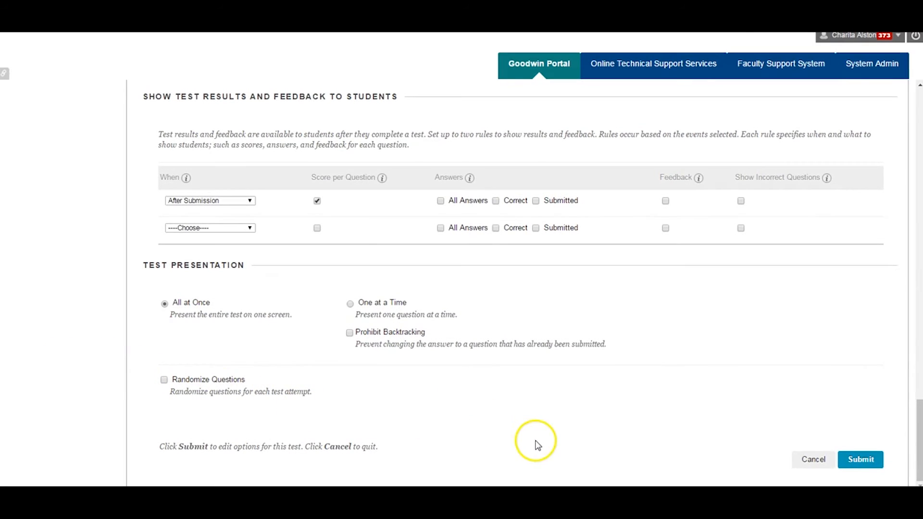
Submit the test options and move Example Exam between Week 1 Tutorial and Review Quiz in the Week 1 folder
{"action": "left_click", "coordinate": [863, 461]}
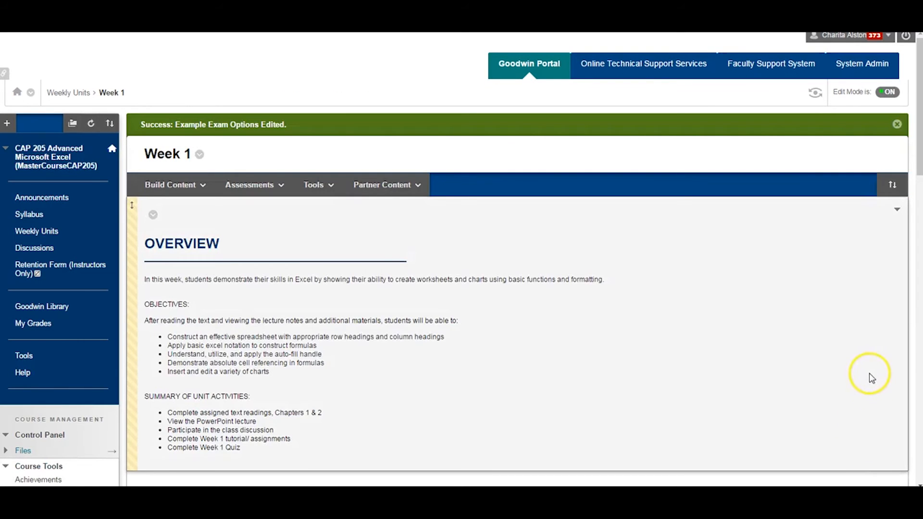
{"action": "scroll", "coordinate": [867, 373], "scroll_direction": "down", "scroll_amount": 2}
{"action": "scroll", "coordinate": [867, 370], "scroll_direction": "down", "scroll_amount": 4}
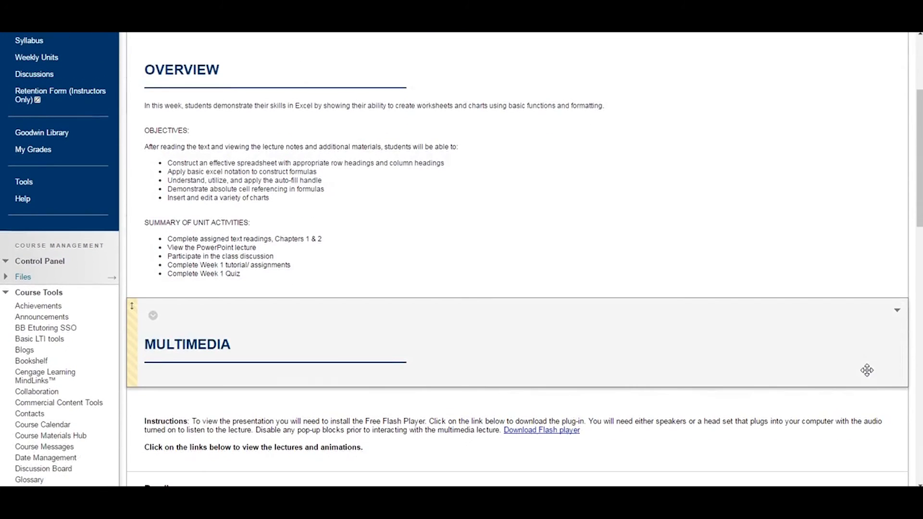
{"action": "scroll", "coordinate": [867, 370], "scroll_direction": "down", "scroll_amount": 4}
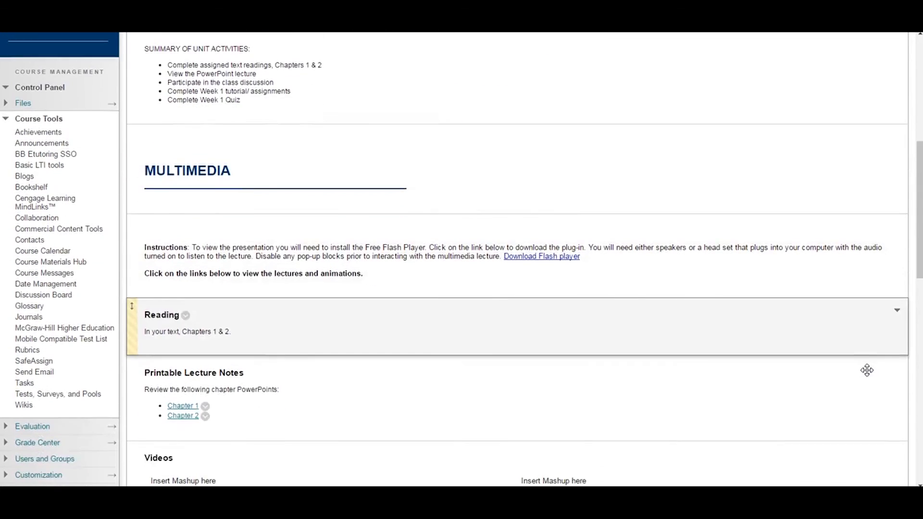
{"action": "scroll", "coordinate": [870, 376], "scroll_direction": "down", "scroll_amount": 4}
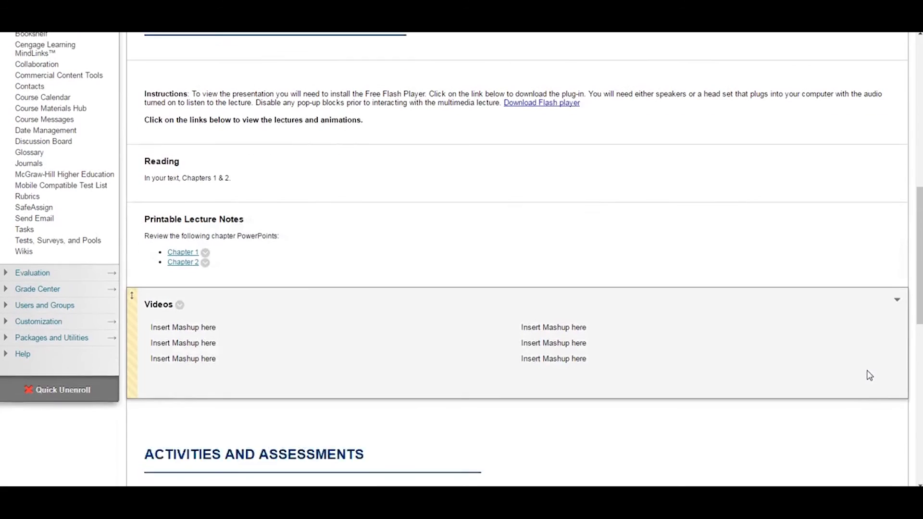
{"action": "scroll", "coordinate": [867, 373], "scroll_direction": "down", "scroll_amount": 4}
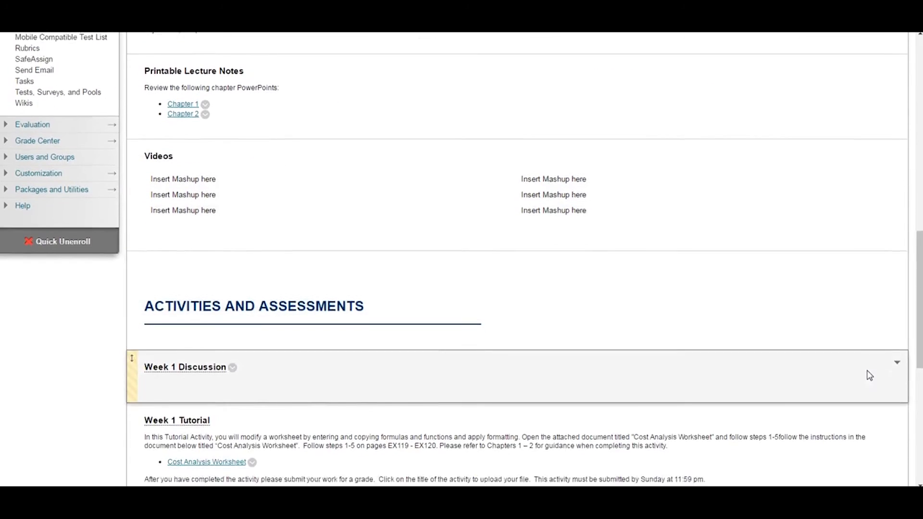
{"action": "scroll", "coordinate": [866, 370], "scroll_direction": "down", "scroll_amount": 4}
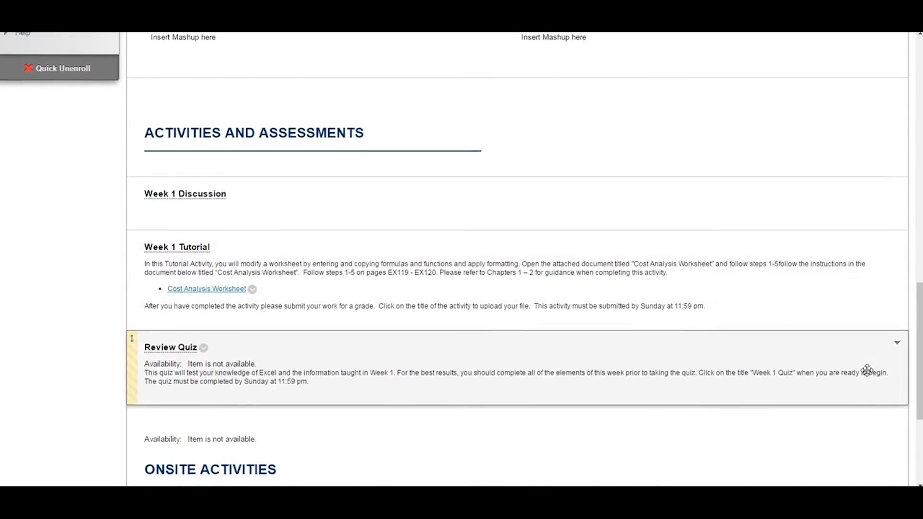
{"action": "scroll", "coordinate": [869, 375], "scroll_direction": "down", "scroll_amount": 2}
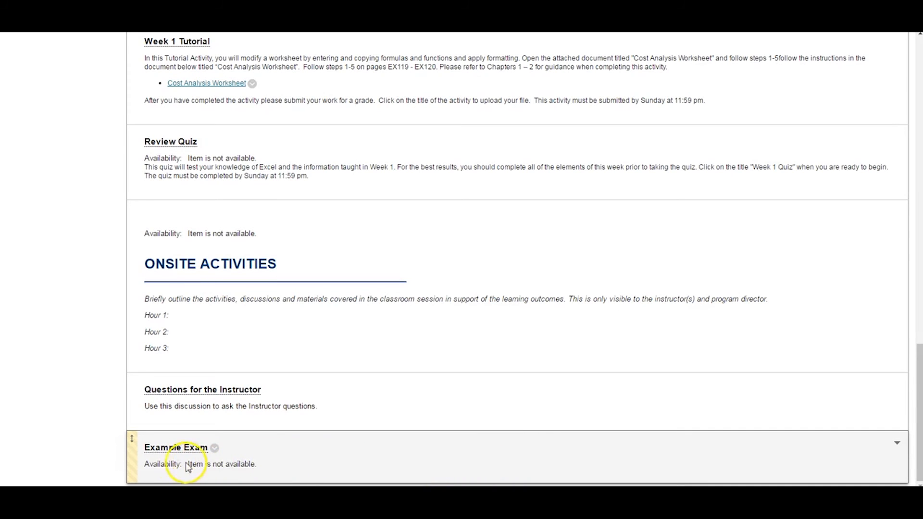
{"action": "left_click_drag", "start_coordinate": [134, 458], "coordinate": [154, 140]}
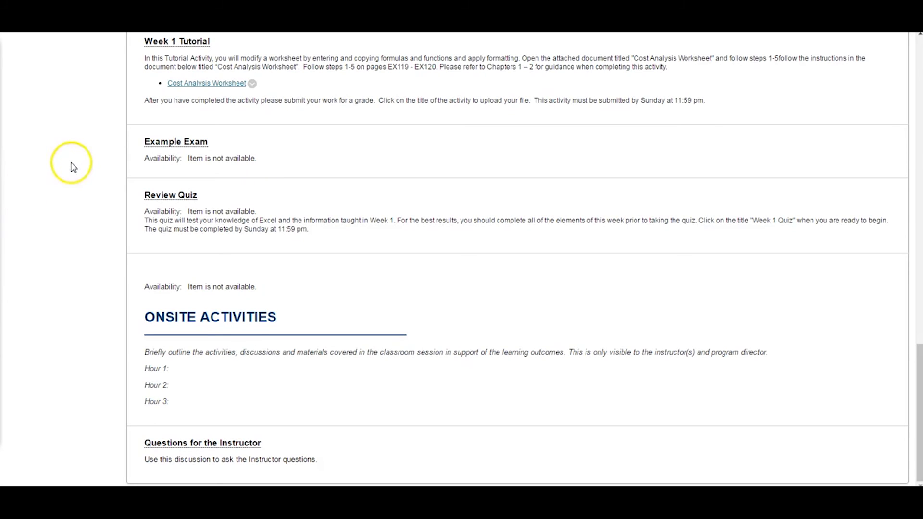
Reopen Example Exam's test options, review the settings from test information through test presentation, and submit the form
{"action": "mouse_move", "coordinate": [136, 160]}
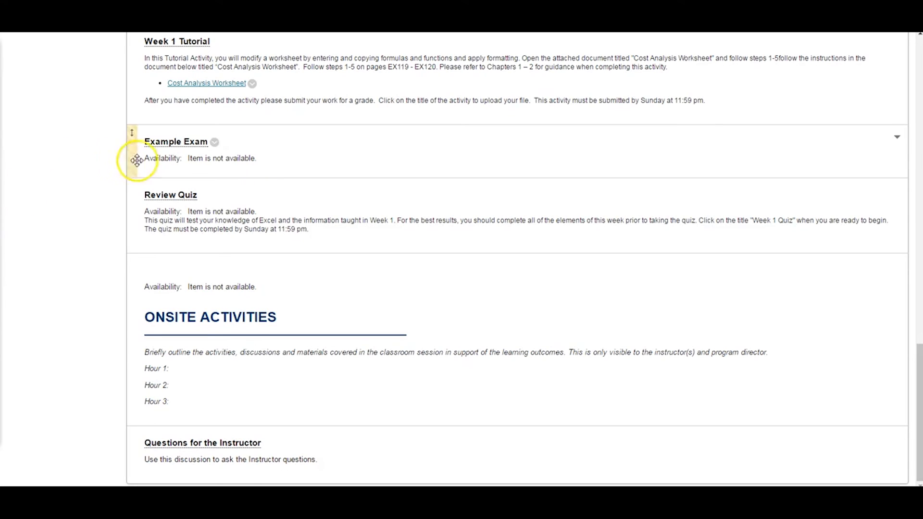
{"action": "left_click", "coordinate": [215, 142]}
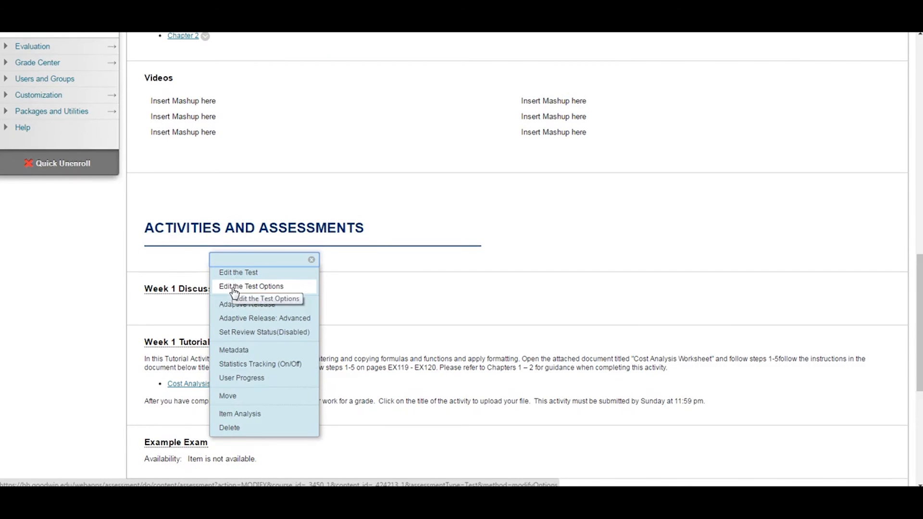
{"action": "left_click", "coordinate": [234, 287]}
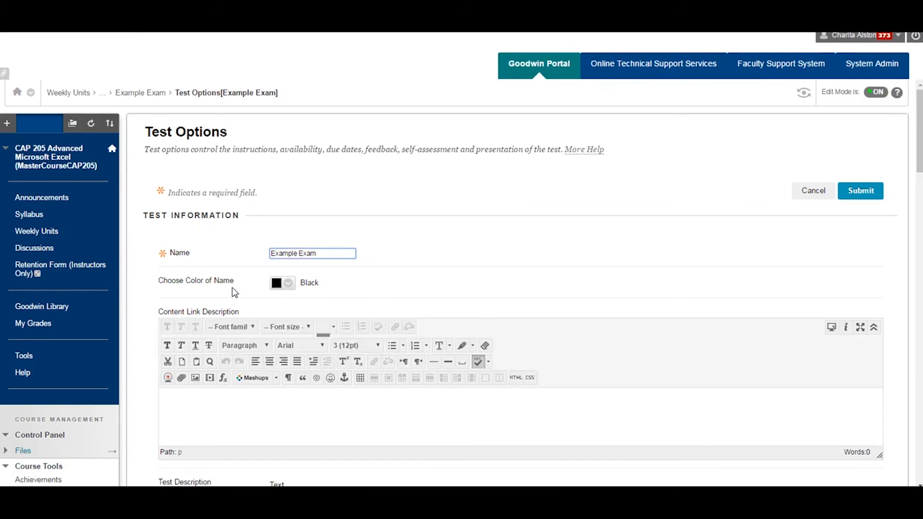
{"action": "scroll", "coordinate": [149, 282], "scroll_direction": "down", "scroll_amount": 3}
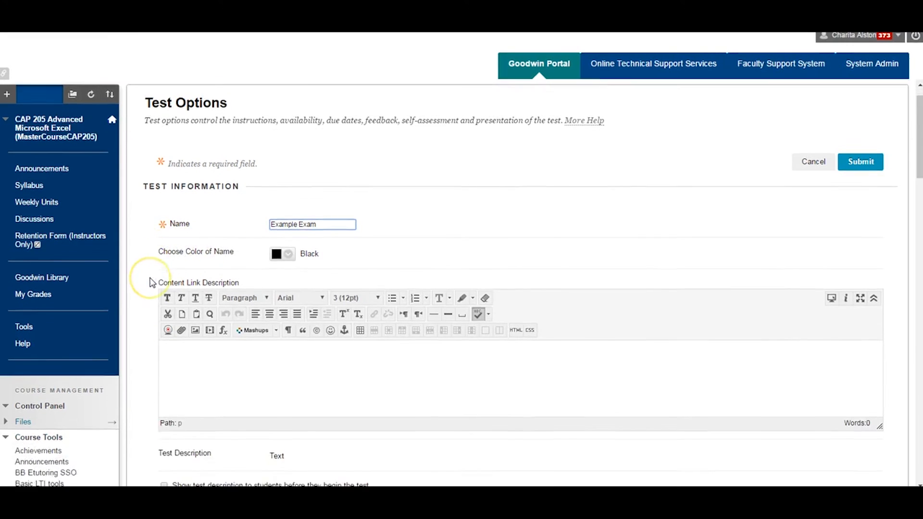
{"action": "scroll", "coordinate": [153, 283], "scroll_direction": "down", "scroll_amount": 5}
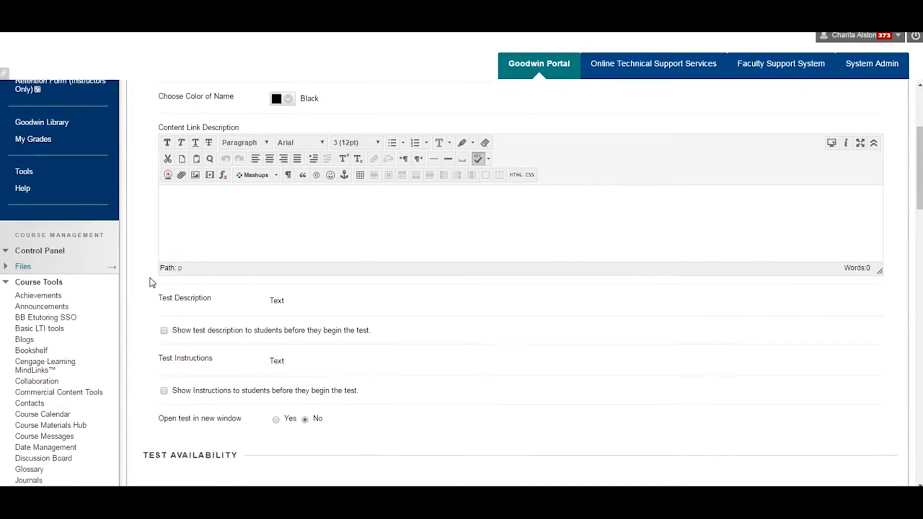
{"action": "scroll", "coordinate": [152, 282], "scroll_direction": "down", "scroll_amount": 5}
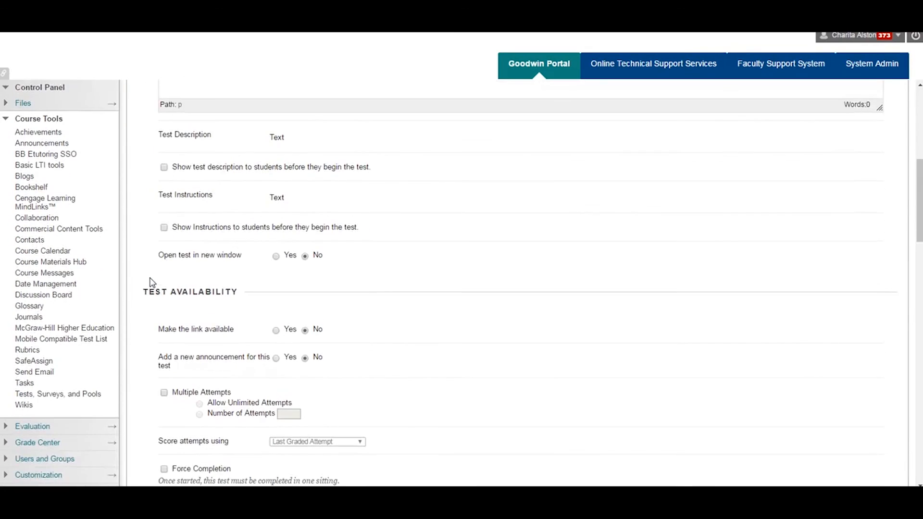
{"action": "scroll", "coordinate": [152, 282], "scroll_direction": "down", "scroll_amount": 5}
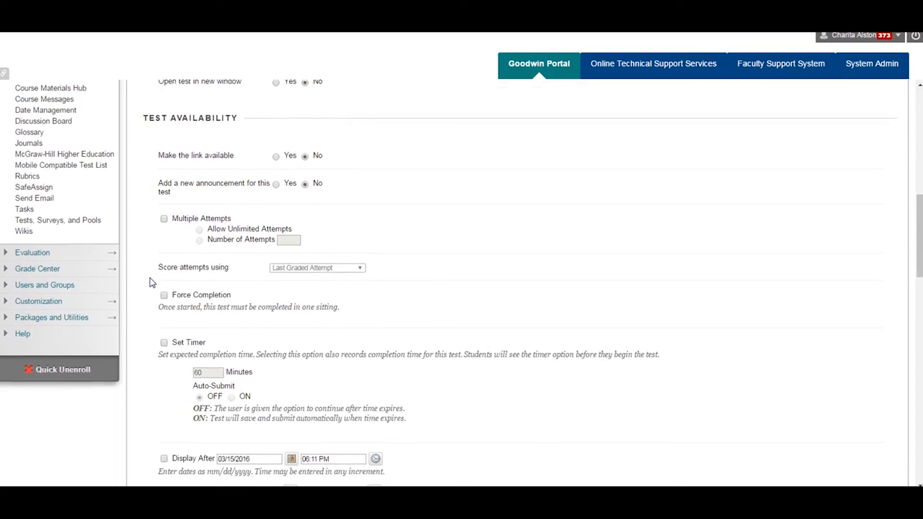
{"action": "scroll", "coordinate": [152, 282], "scroll_direction": "down", "scroll_amount": 4}
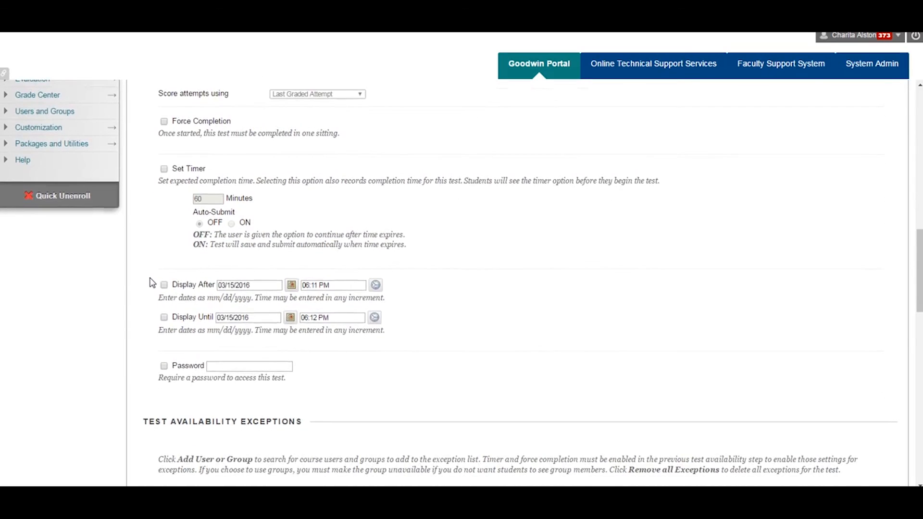
{"action": "scroll", "coordinate": [152, 282], "scroll_direction": "down", "scroll_amount": 2}
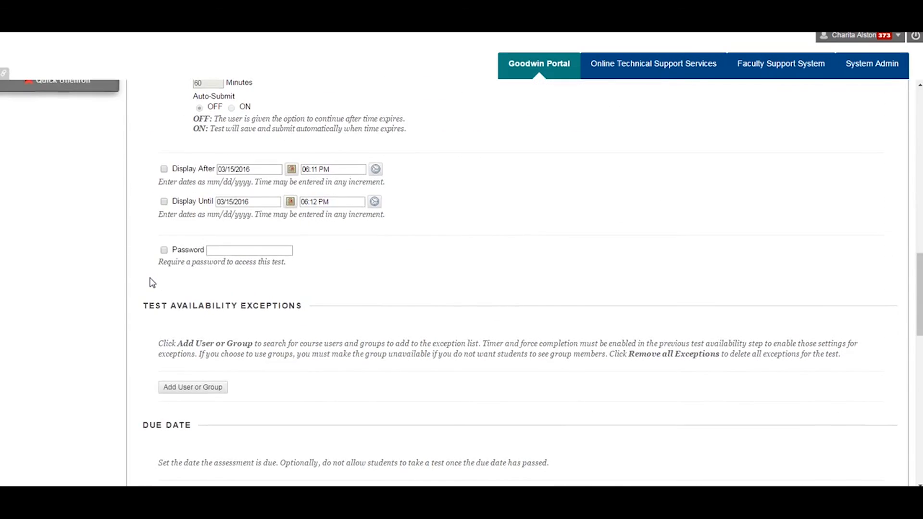
{"action": "scroll", "coordinate": [152, 282], "scroll_direction": "down", "scroll_amount": 4}
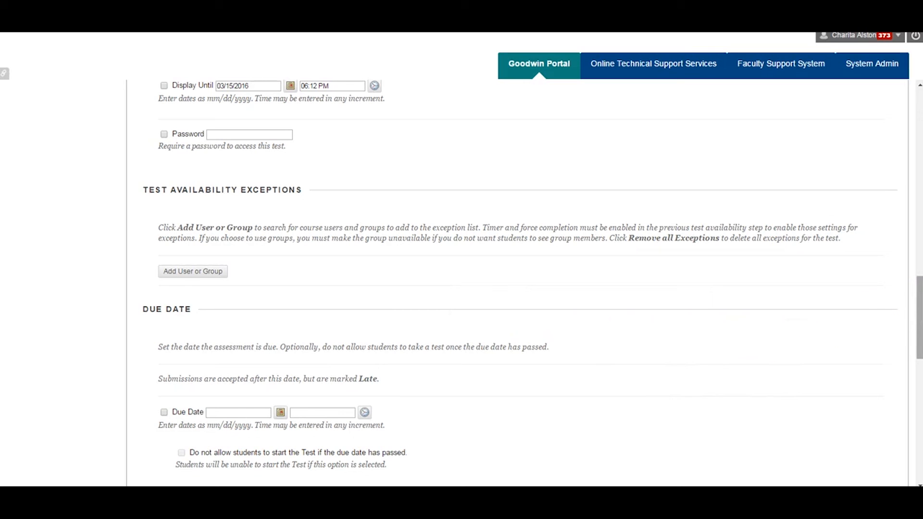
{"action": "left_click_drag", "start_coordinate": [920, 314], "coordinate": [919, 438]}
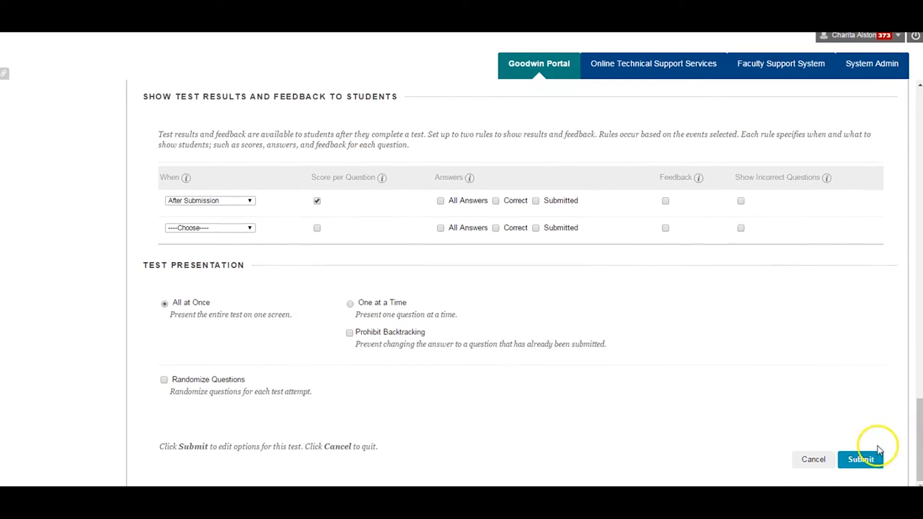
{"action": "left_click", "coordinate": [870, 466]}
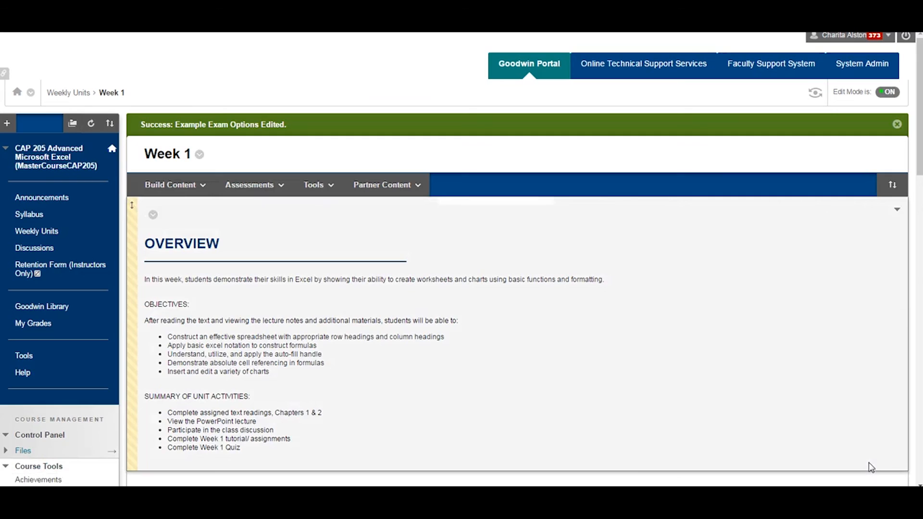
{"action": "left_click", "coordinate": [862, 462]}
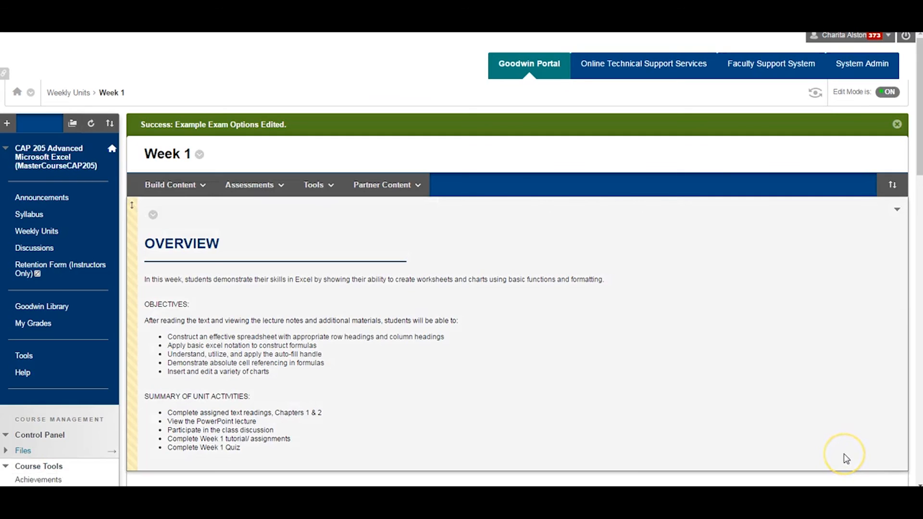